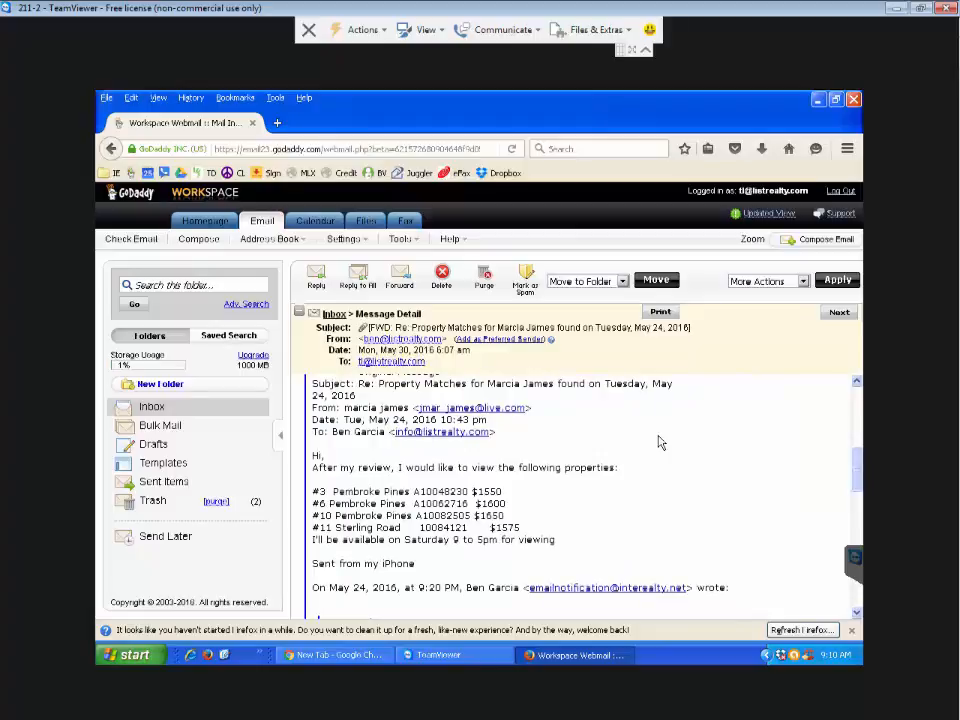
- Select the client's full name in the email's sender line and scroll through the message
{"action": "double_click", "coordinate": [362, 408]}
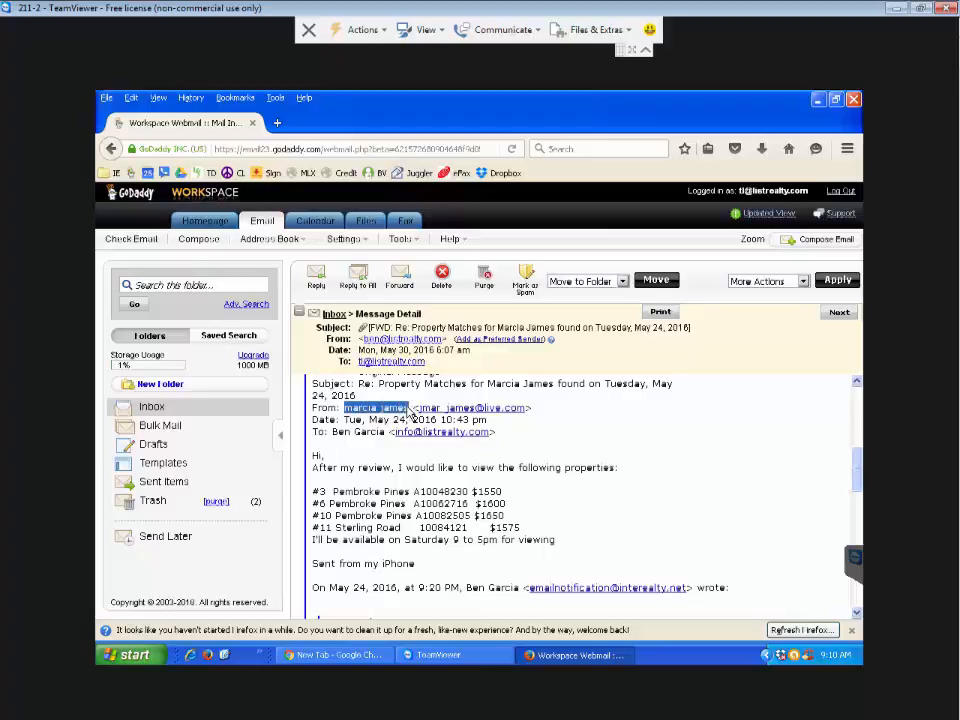
{"action": "left_click_drag", "start_coordinate": [392, 417], "coordinate": [423, 418]}
{"action": "scroll", "coordinate": [568, 457], "scroll_direction": "up", "scroll_amount": 5}
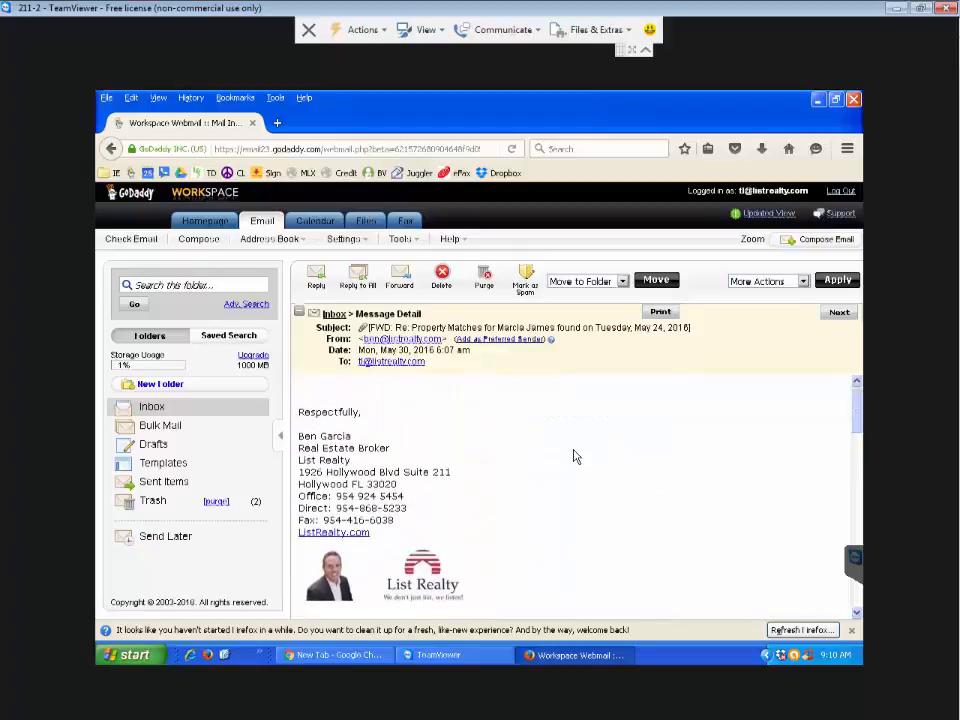
{"action": "scroll", "coordinate": [574, 457], "scroll_direction": "down", "scroll_amount": 3}
{"action": "scroll", "coordinate": [575, 457], "scroll_direction": "down", "scroll_amount": 5}
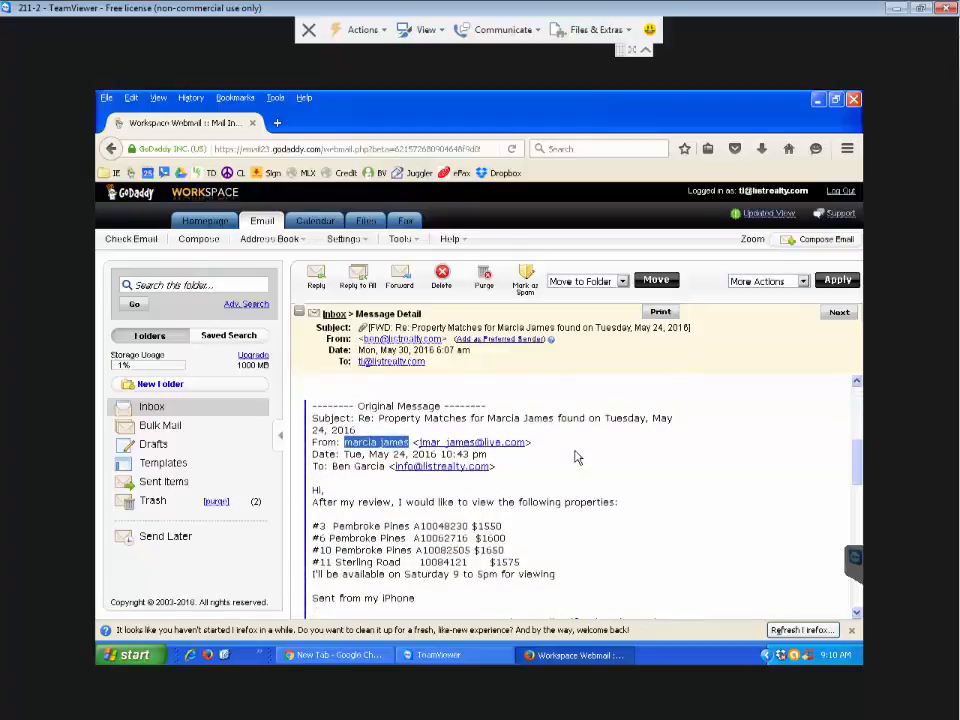
{"action": "scroll", "coordinate": [575, 457], "scroll_direction": "down", "scroll_amount": 3}
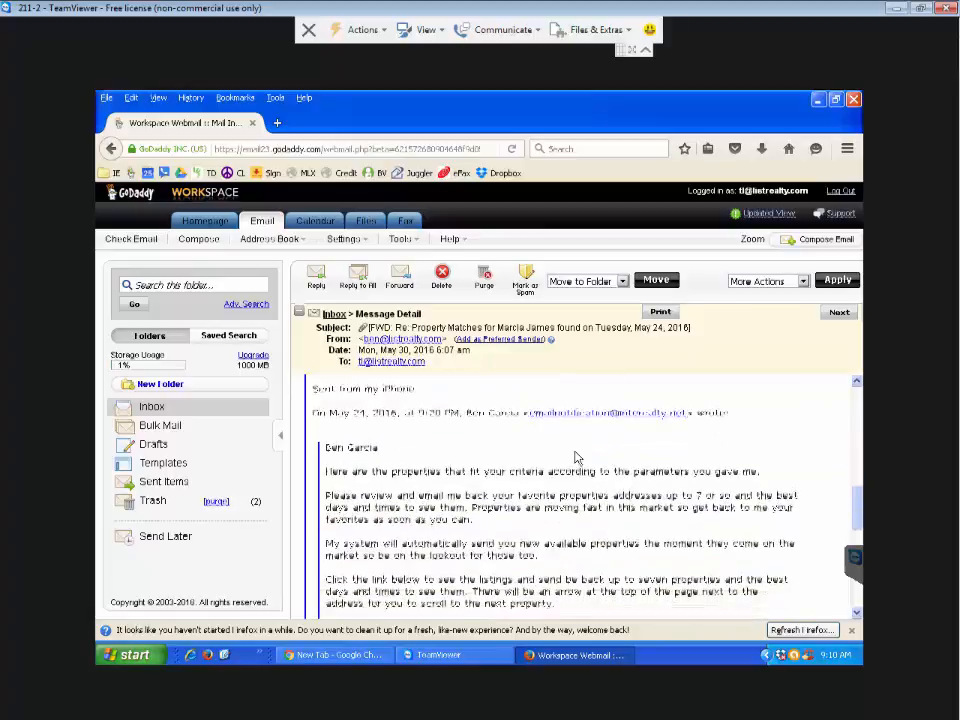
{"action": "scroll", "coordinate": [575, 457], "scroll_direction": "up", "scroll_amount": 4}
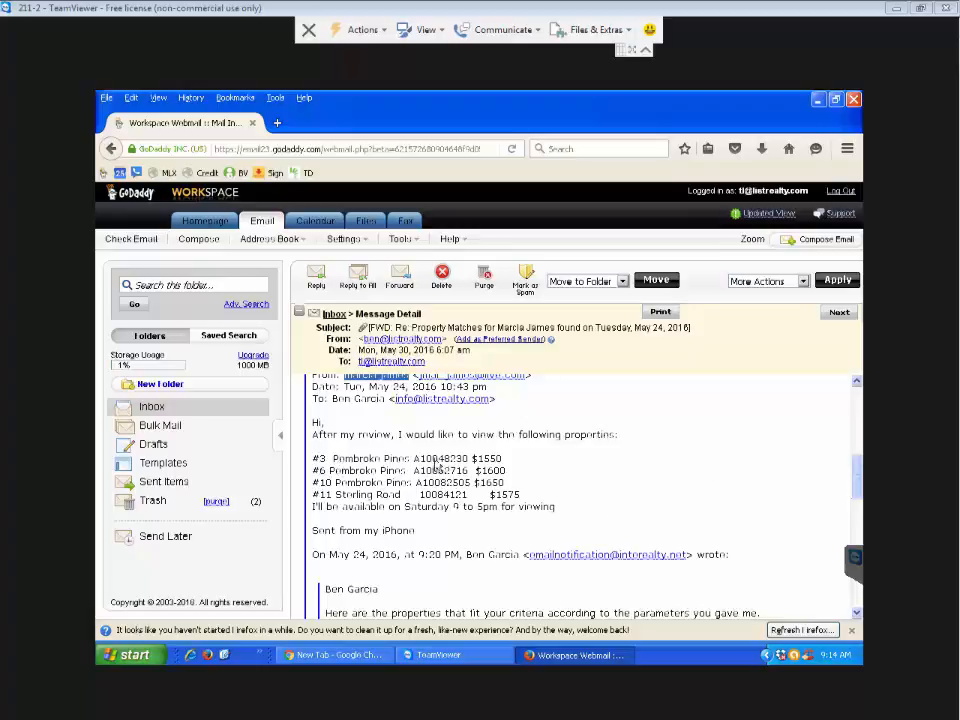
- Select the first property's MLS number A10048230 in the email
{"action": "left_click_drag", "start_coordinate": [413, 460], "coordinate": [468, 461]}
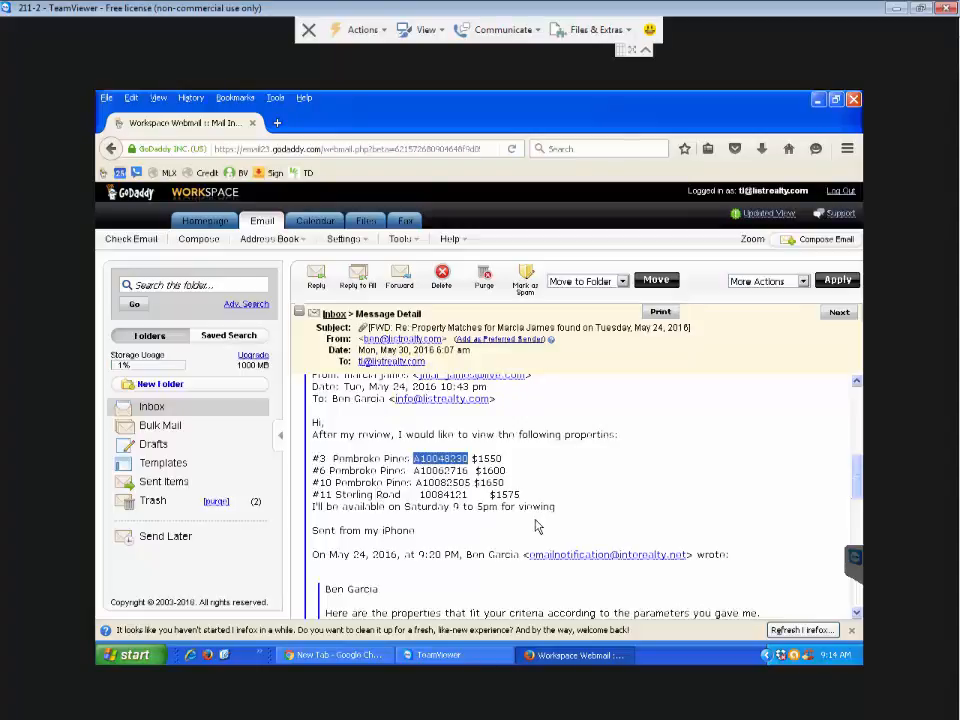
{"action": "scroll", "coordinate": [536, 527], "scroll_direction": "down", "scroll_amount": 2}
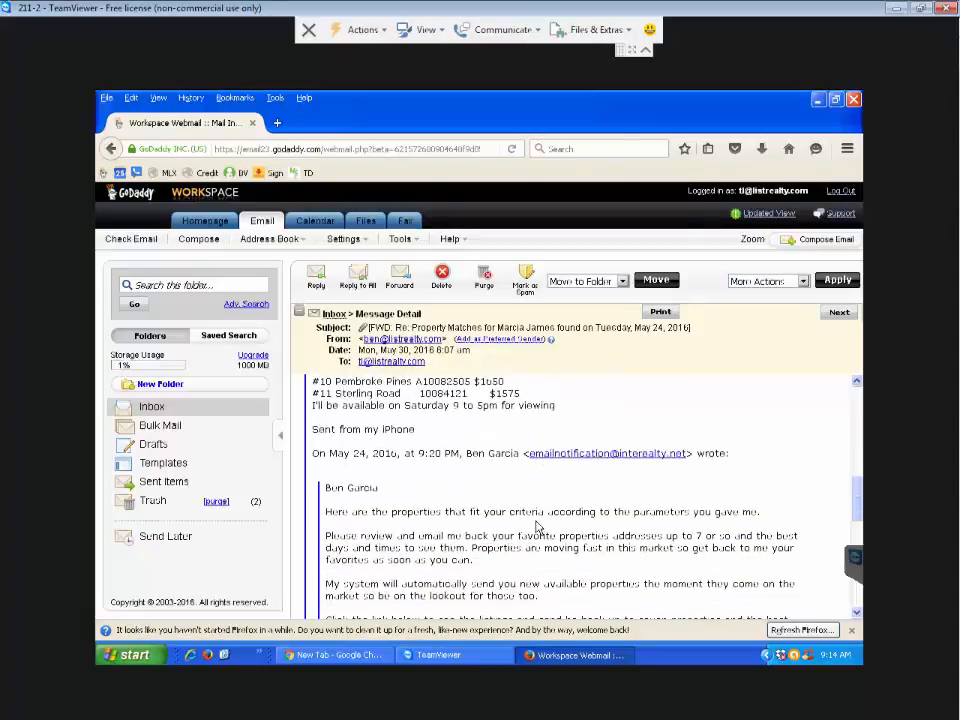
{"action": "scroll", "coordinate": [500, 555], "scroll_direction": "down", "scroll_amount": 1}
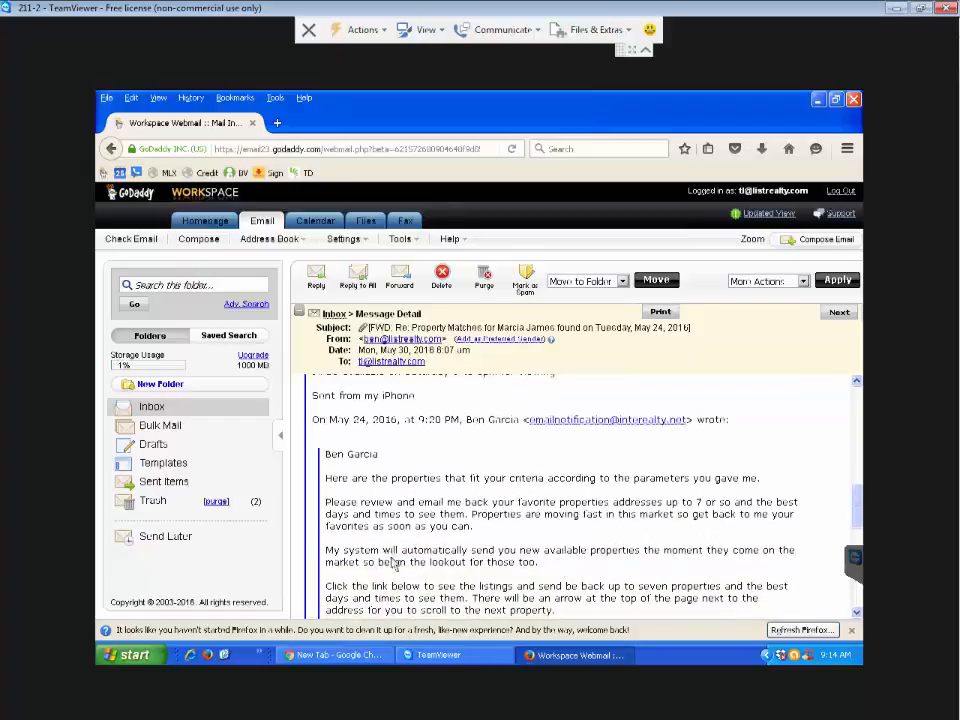
{"action": "scroll", "coordinate": [520, 545], "scroll_direction": "up", "scroll_amount": 4}
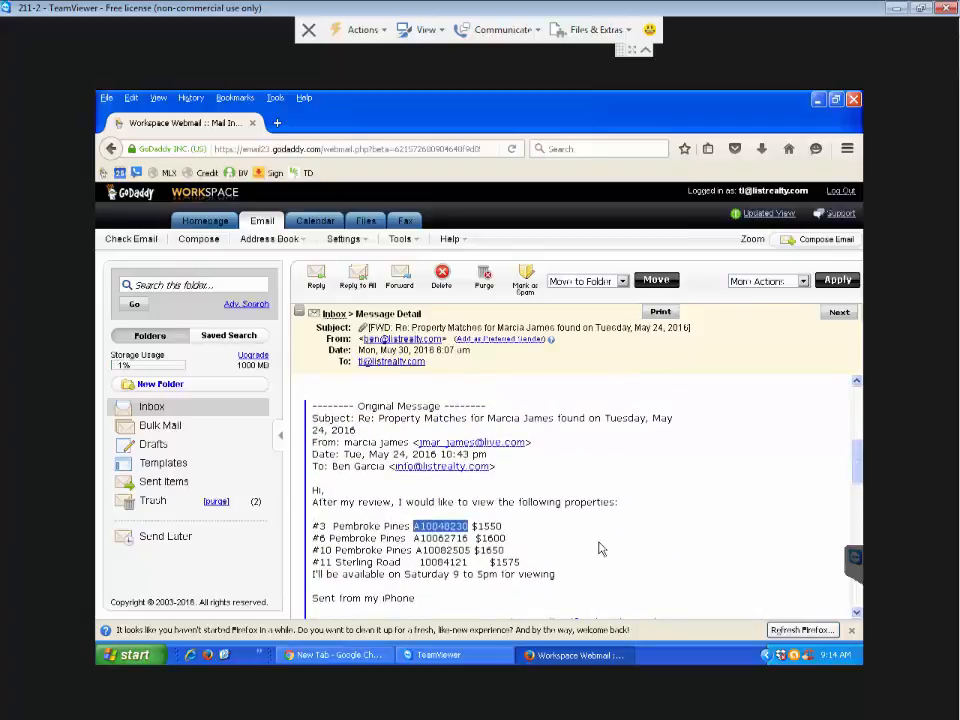
{"action": "scroll", "coordinate": [602, 552], "scroll_direction": "down", "scroll_amount": 9}
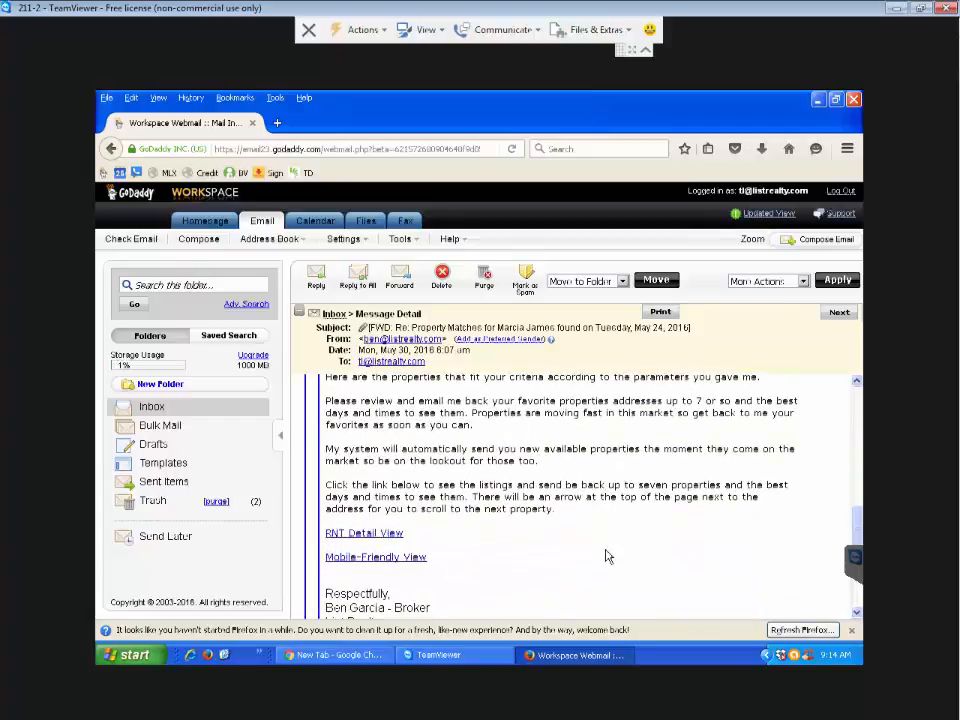
{"action": "scroll", "coordinate": [605, 556], "scroll_direction": "up", "scroll_amount": 1}
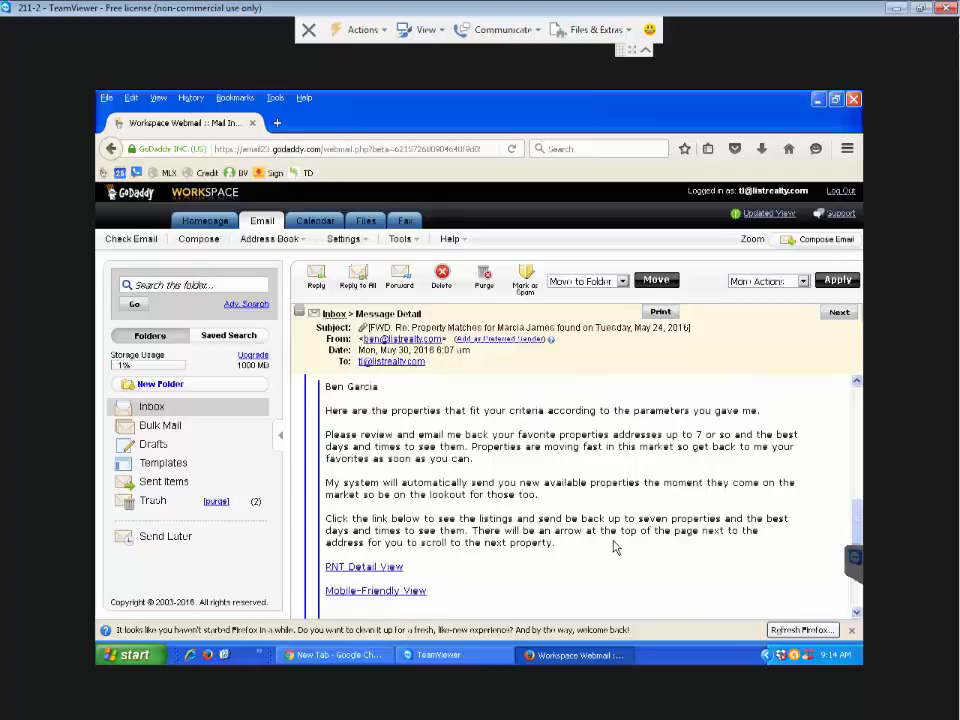
{"action": "left_click", "coordinate": [364, 567]}
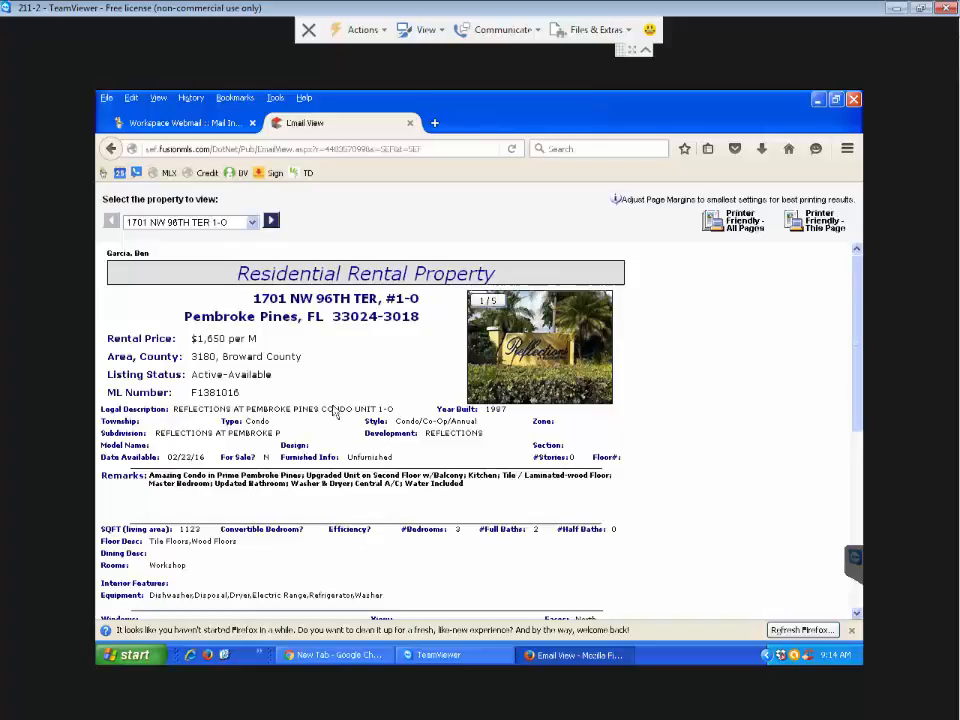
{"action": "left_click", "coordinate": [271, 222]}
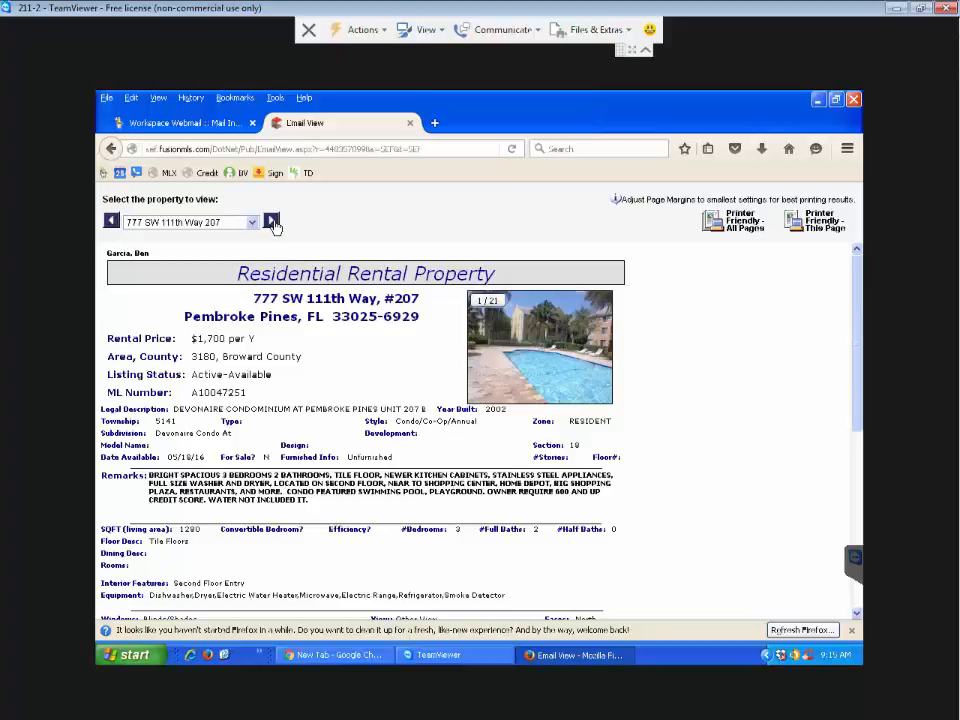
{"action": "left_click", "coordinate": [272, 222]}
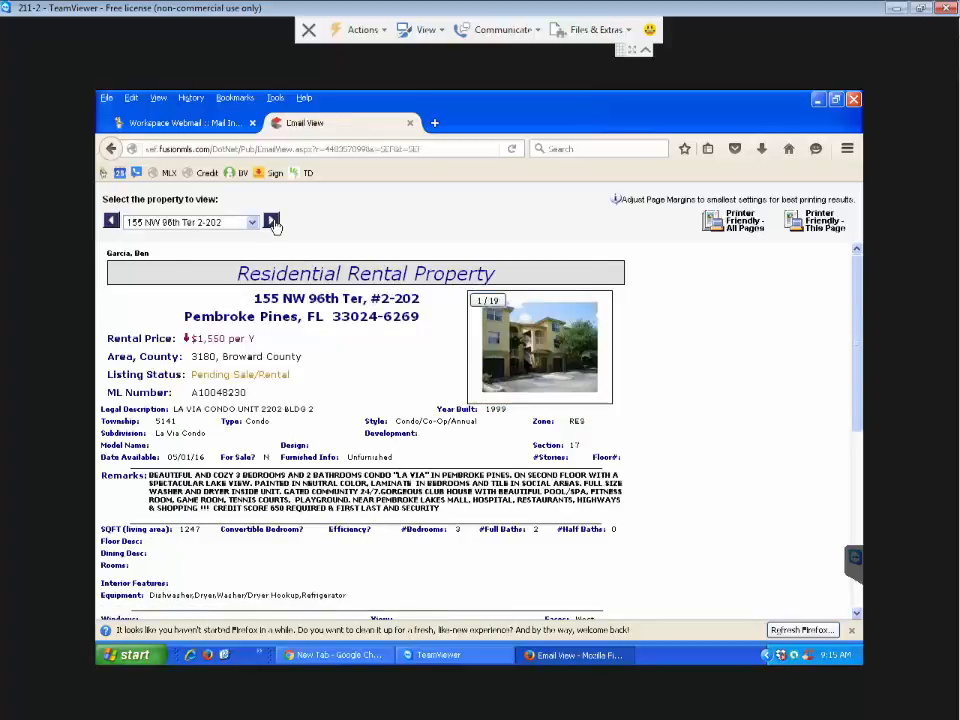
{"action": "left_click", "coordinate": [491, 311]}
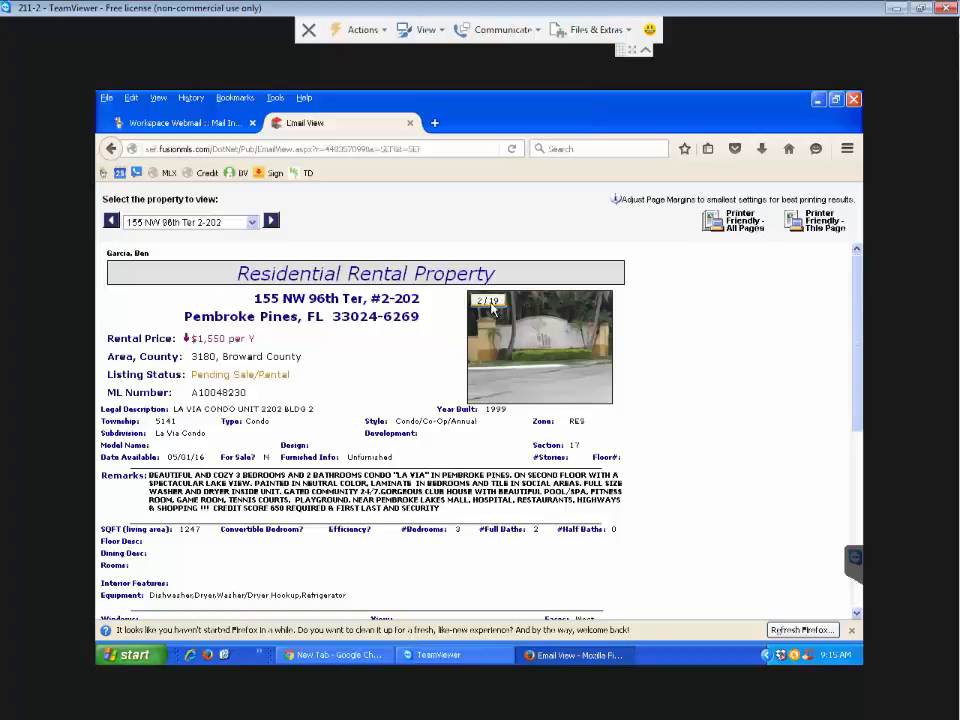
{"action": "left_click", "coordinate": [529, 357]}
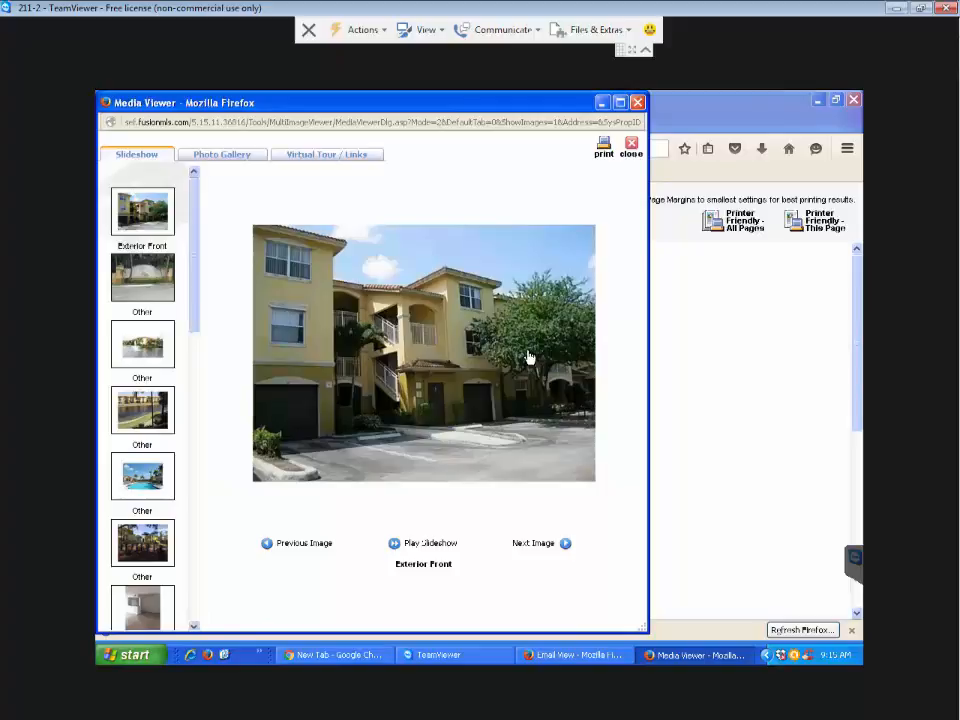
{"action": "left_click", "coordinate": [637, 104]}
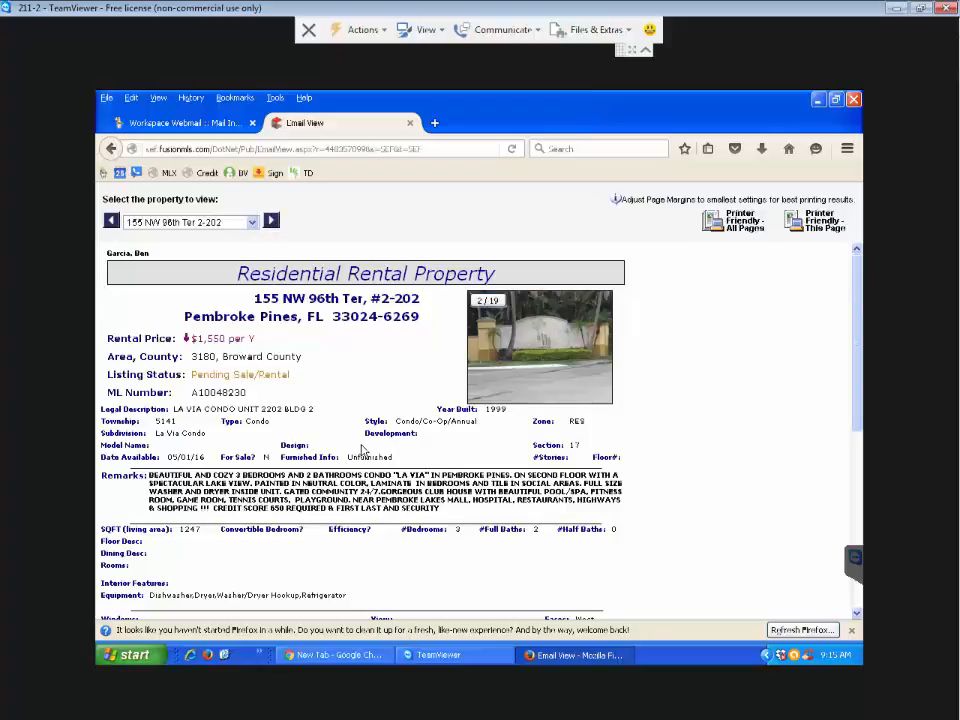
- Select the Pending Sale/Rental listing status, then return to the client's webmail message
{"action": "left_click_drag", "start_coordinate": [289, 377], "coordinate": [192, 390]}
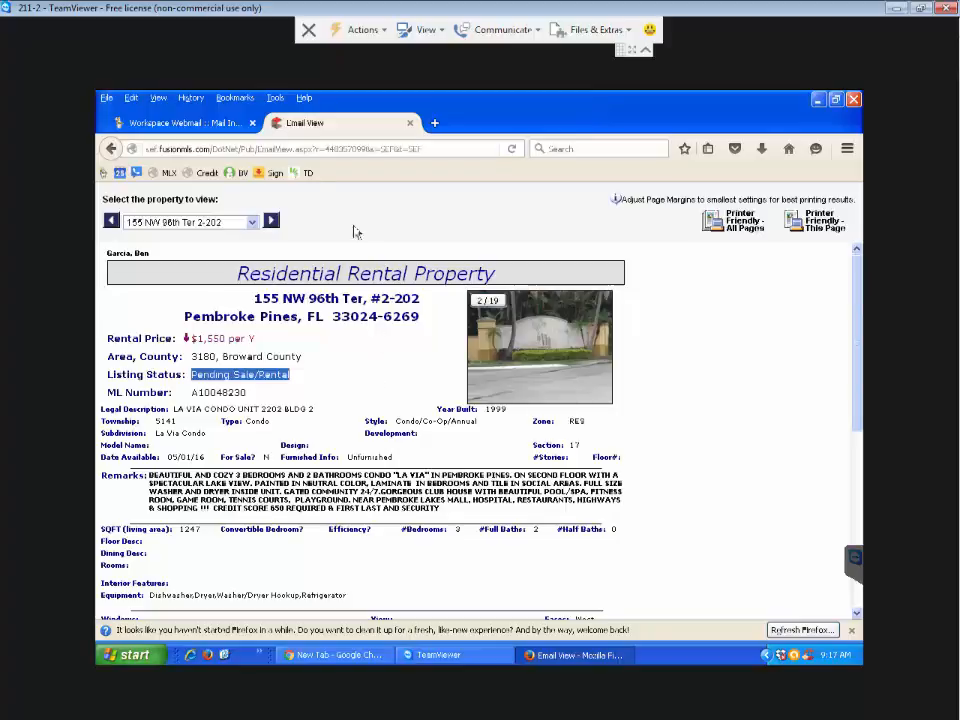
{"action": "left_click", "coordinate": [225, 123]}
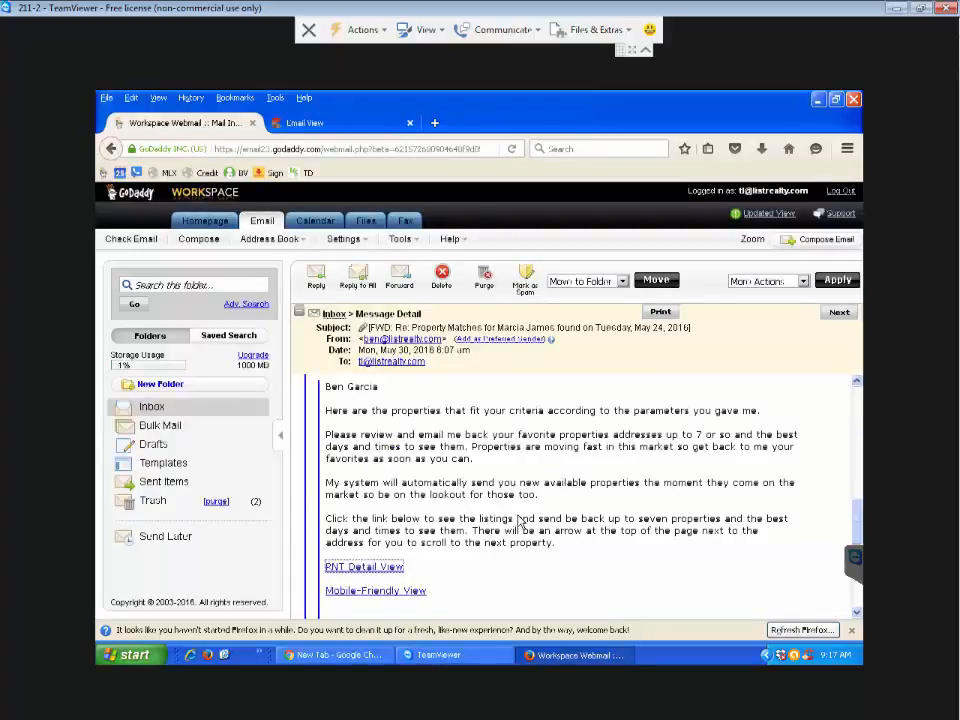
- Scroll through the client's email to recheck the requested properties, then return to the Fusion listing
{"action": "scroll", "coordinate": [519, 523], "scroll_direction": "up", "scroll_amount": 5}
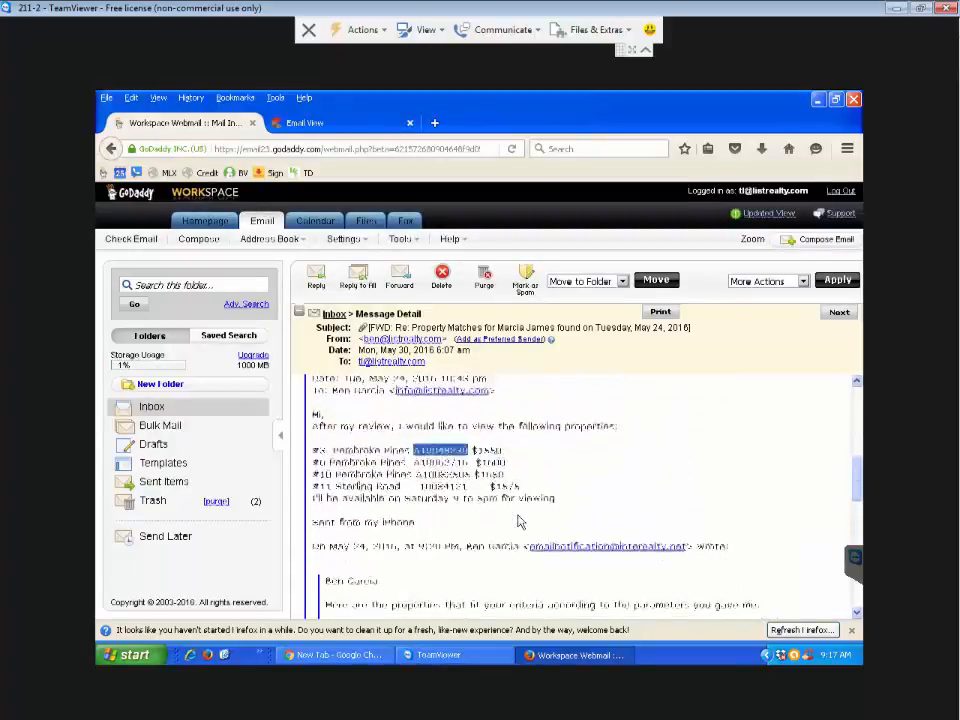
{"action": "scroll", "coordinate": [519, 523], "scroll_direction": "down", "scroll_amount": 5}
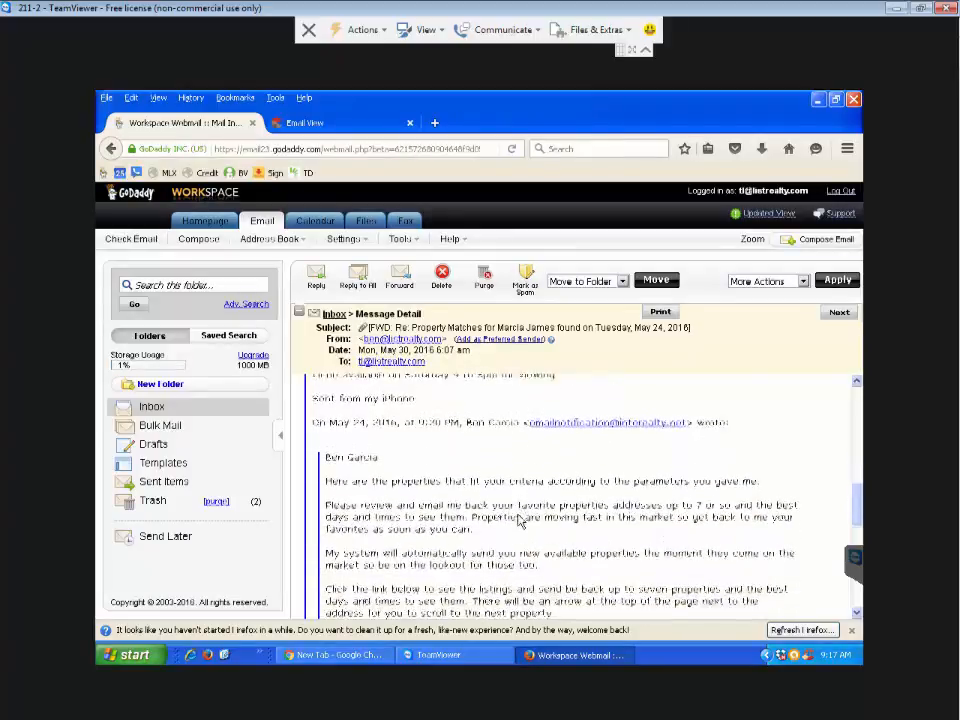
{"action": "scroll", "coordinate": [518, 521], "scroll_direction": "down", "scroll_amount": 1}
{"action": "scroll", "coordinate": [518, 521], "scroll_direction": "up", "scroll_amount": 1}
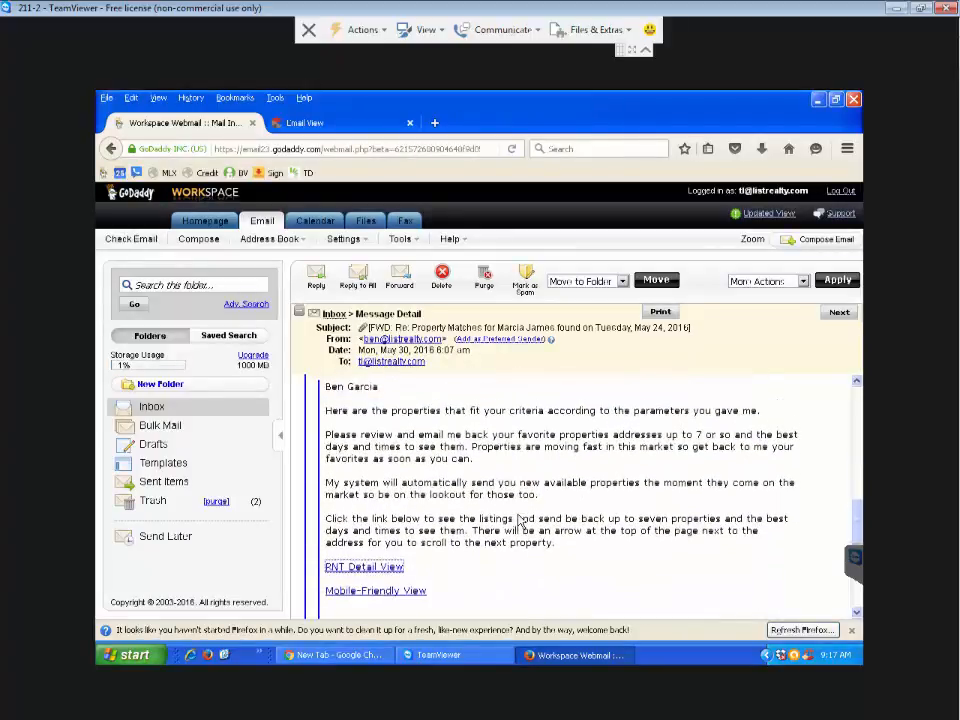
{"action": "scroll", "coordinate": [519, 521], "scroll_direction": "up", "scroll_amount": 5}
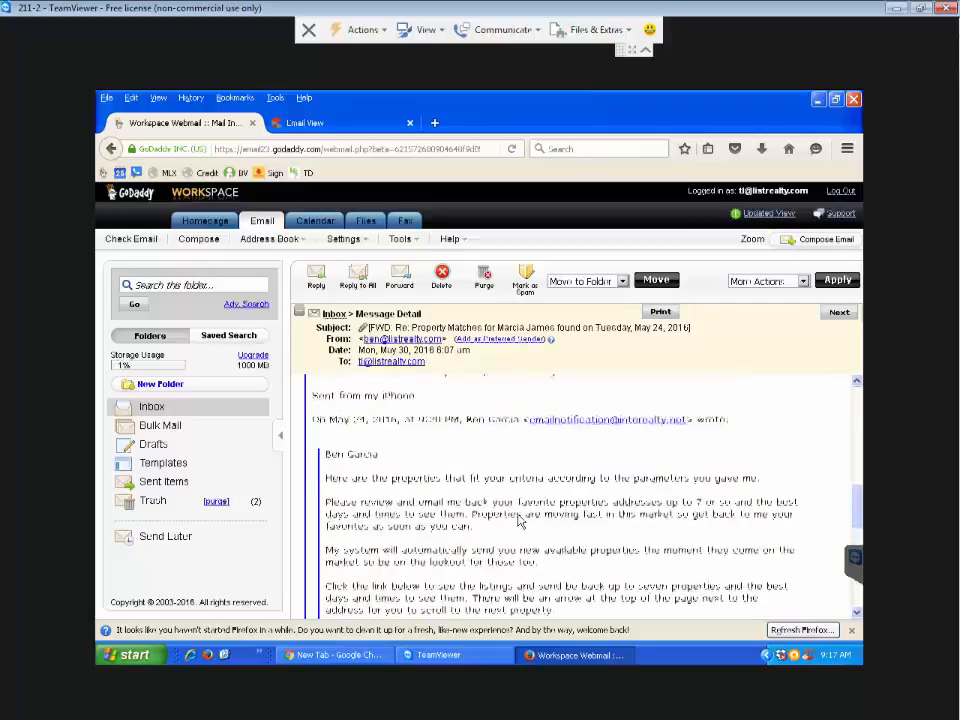
{"action": "scroll", "coordinate": [519, 521], "scroll_direction": "up", "scroll_amount": 1}
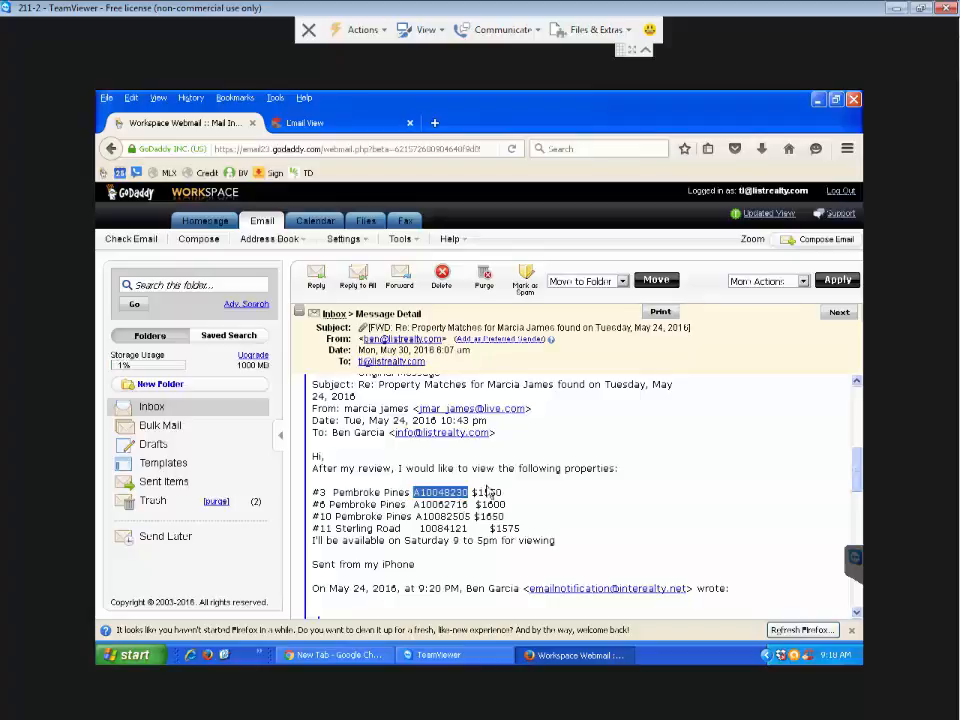
{"action": "left_click", "coordinate": [365, 124]}
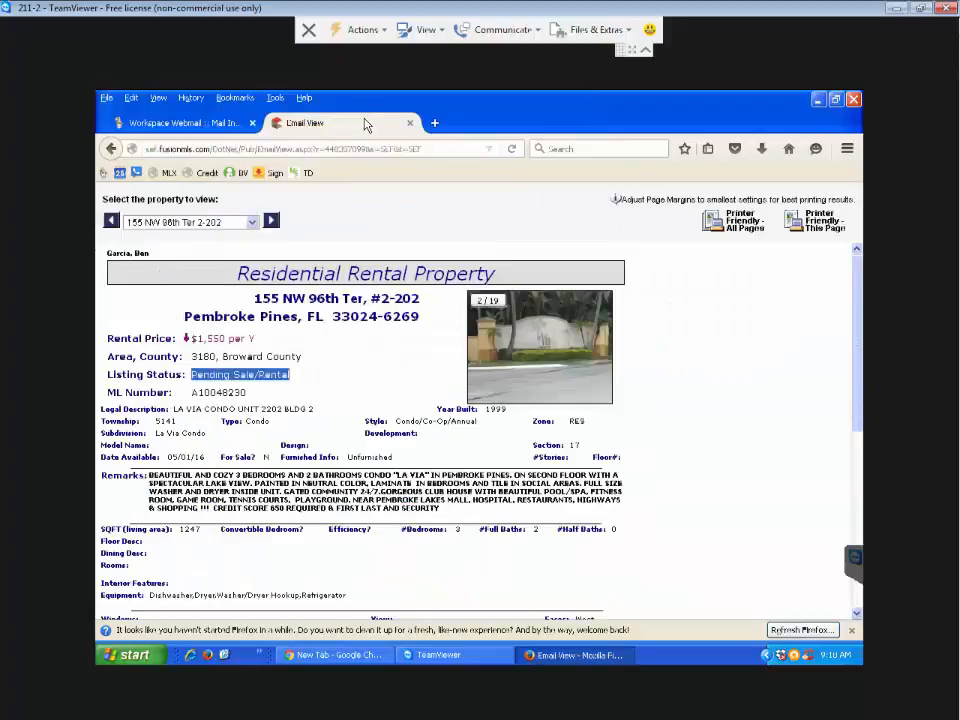
- Load miamire.com from the MLX bookmark and scroll down to the Miami Gateway tile
{"action": "left_click", "coordinate": [168, 174]}
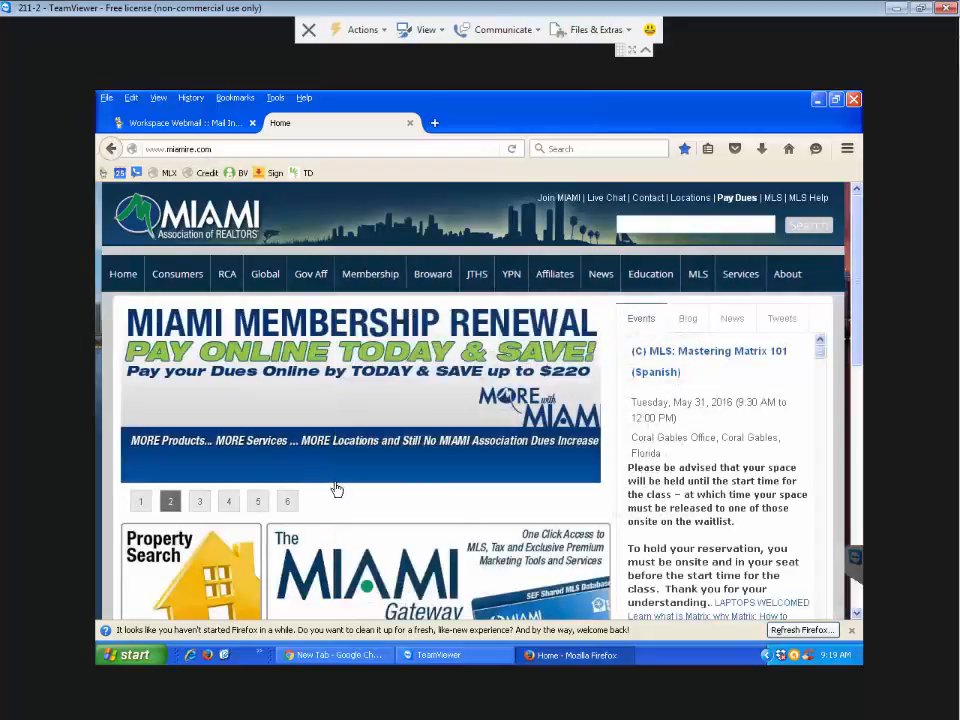
{"action": "scroll", "coordinate": [336, 489], "scroll_direction": "down", "scroll_amount": 2}
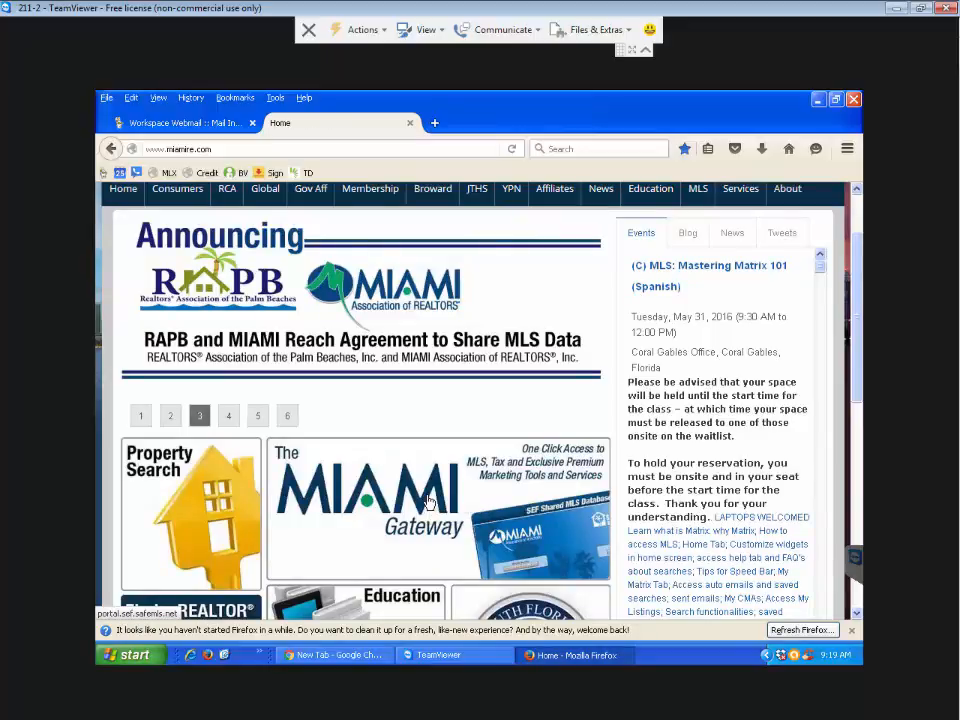
- Open Miami Gateway and sign in as a MIAMI member with the Login ID and password
{"action": "left_click", "coordinate": [428, 500]}
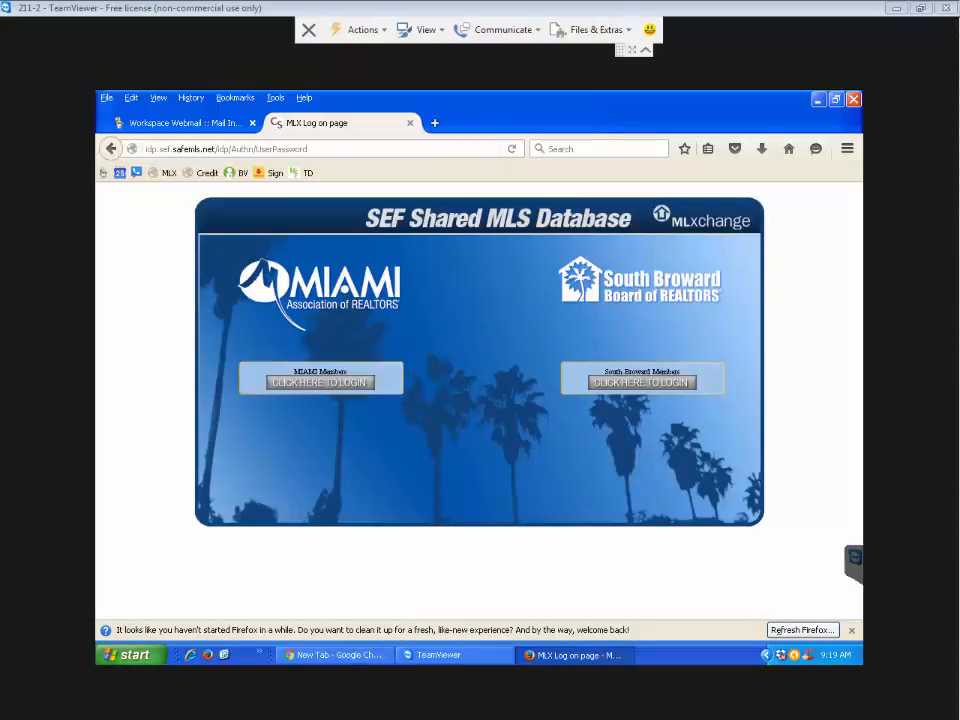
{"action": "left_click", "coordinate": [333, 384]}
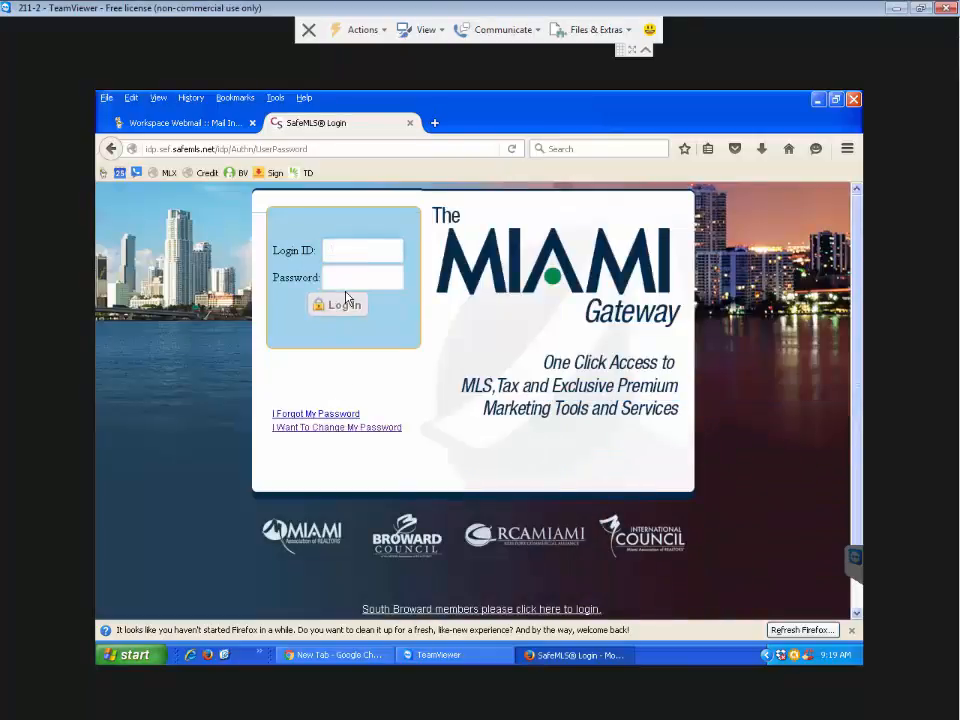
{"action": "type", "text": "cw121714"}
{"action": "key", "text": "Tab"}
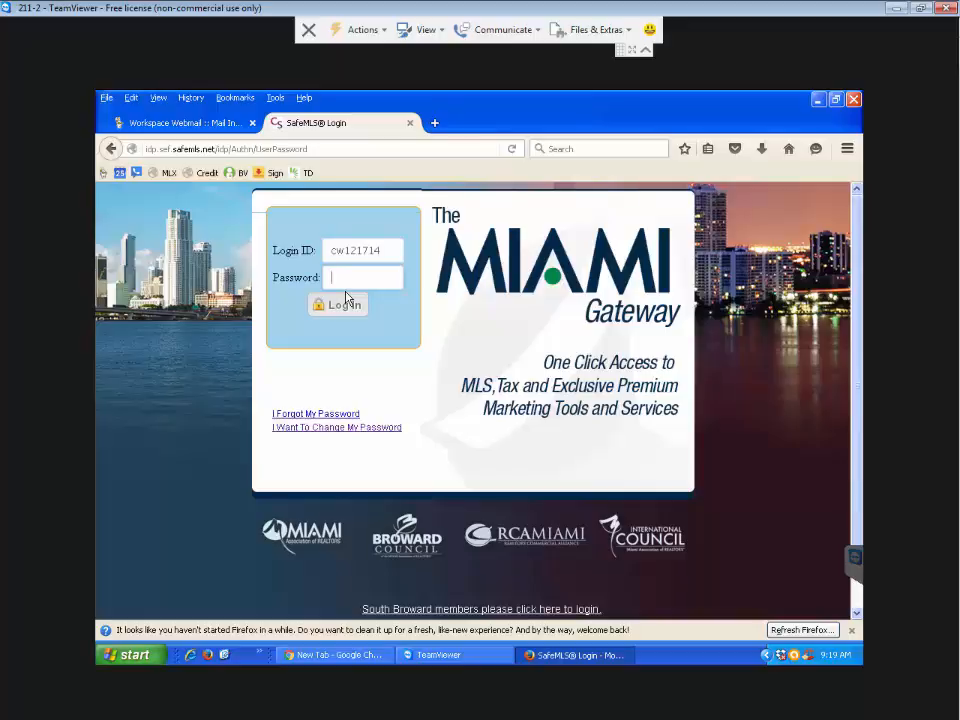
{"action": "type", "text": "**********"}
{"action": "left_click", "coordinate": [343, 306]}
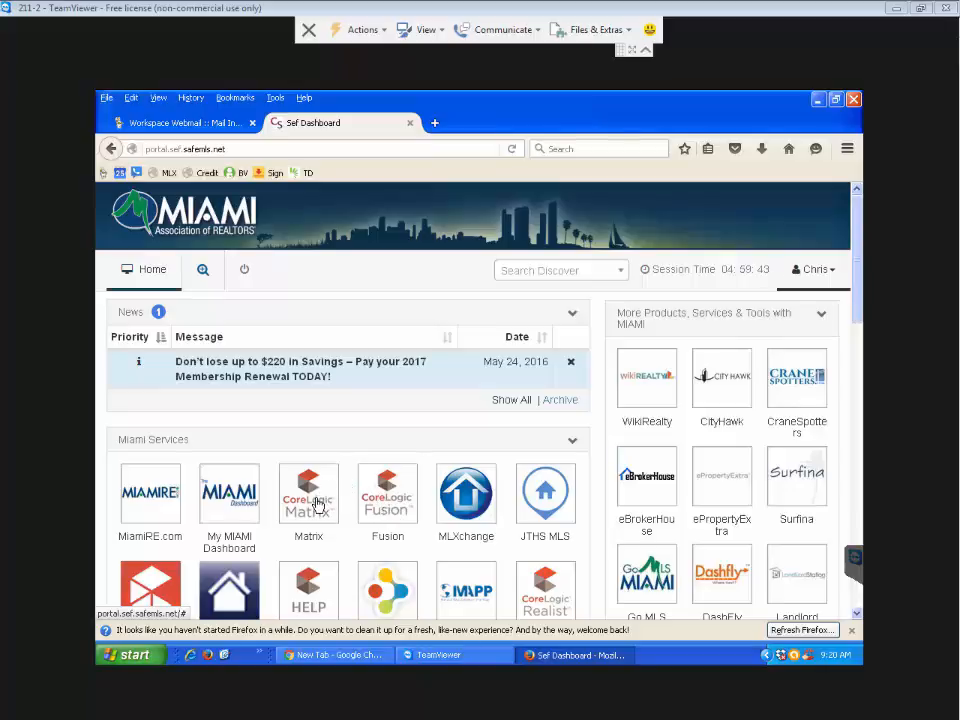
- Open Fusion from the SEF dashboard and allow Adobe Flash to always run
{"action": "left_click", "coordinate": [395, 515]}
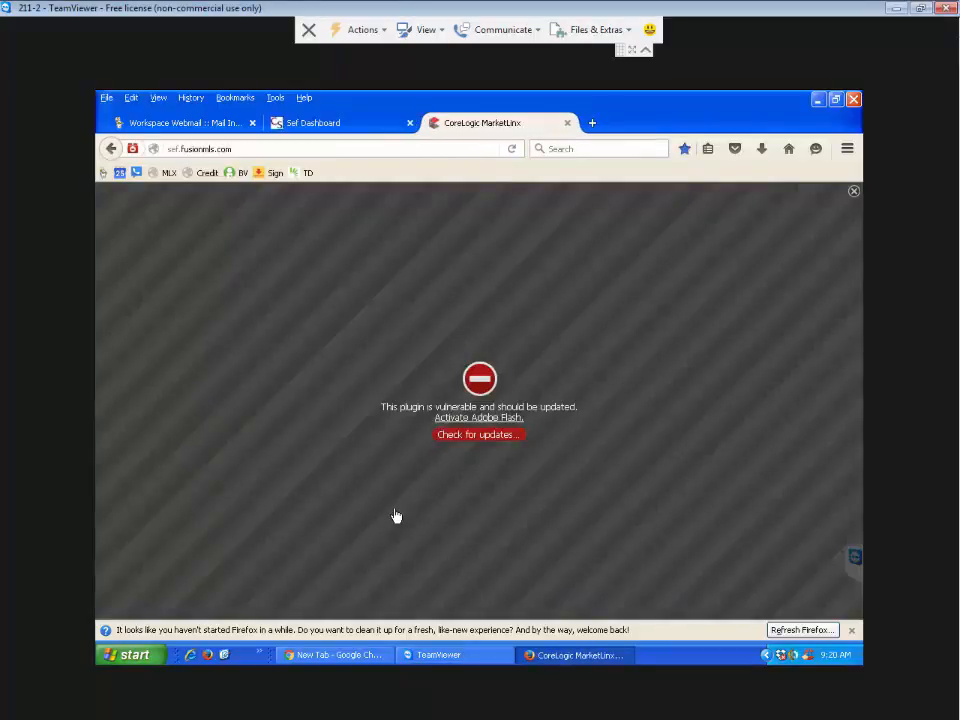
{"action": "left_click", "coordinate": [490, 420]}
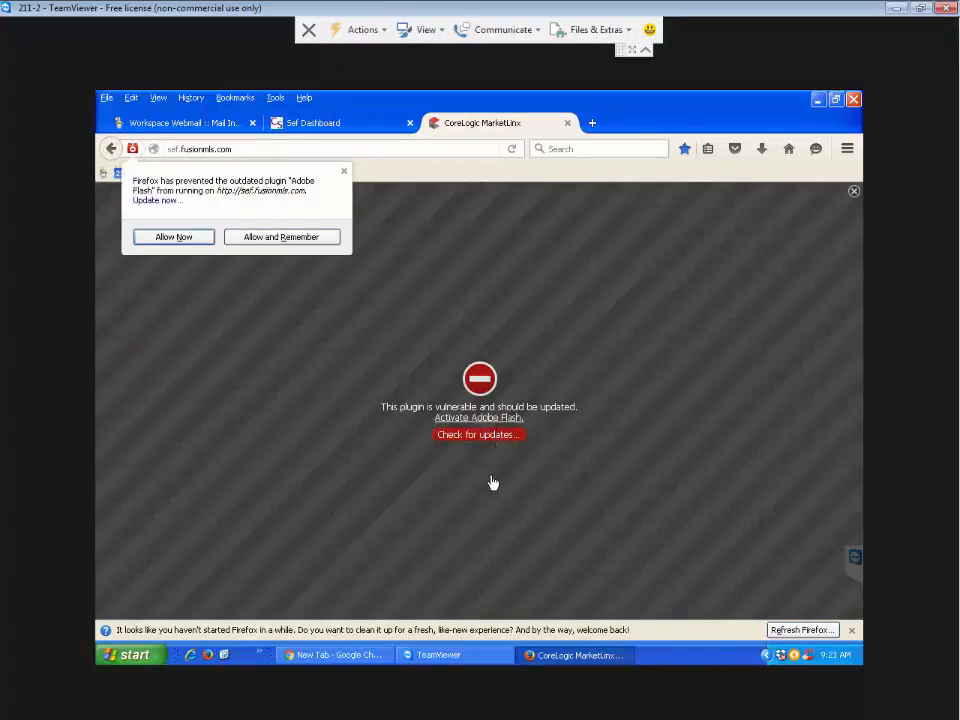
{"action": "left_click", "coordinate": [311, 240]}
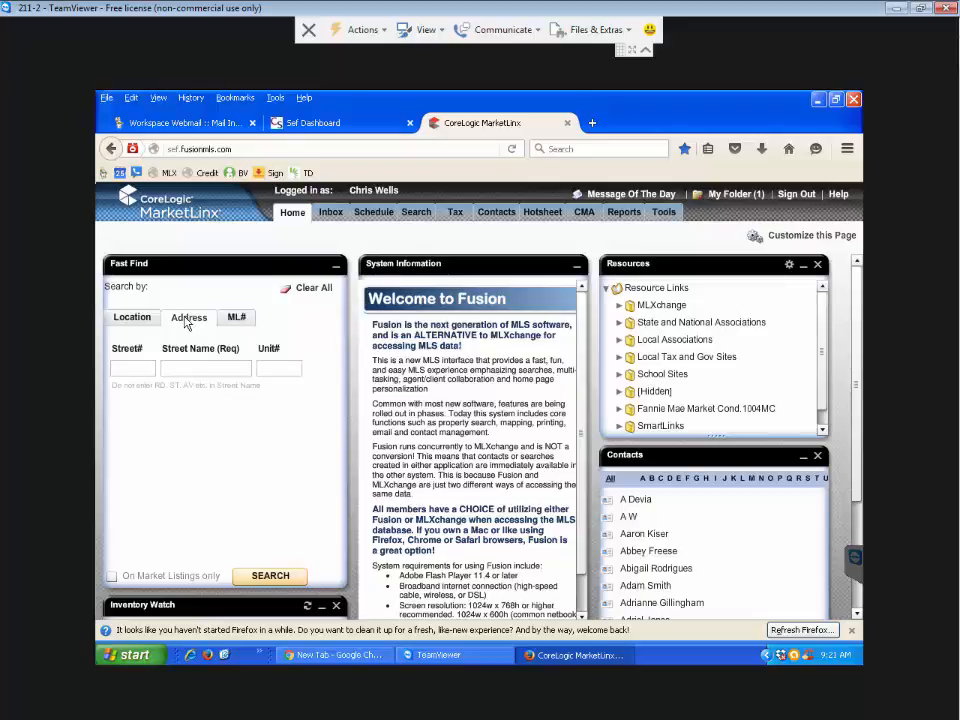
- Switch Fast Find to search by ML#, checking the email's listings, and place the cursor in the ML# box
{"action": "left_click", "coordinate": [141, 370]}
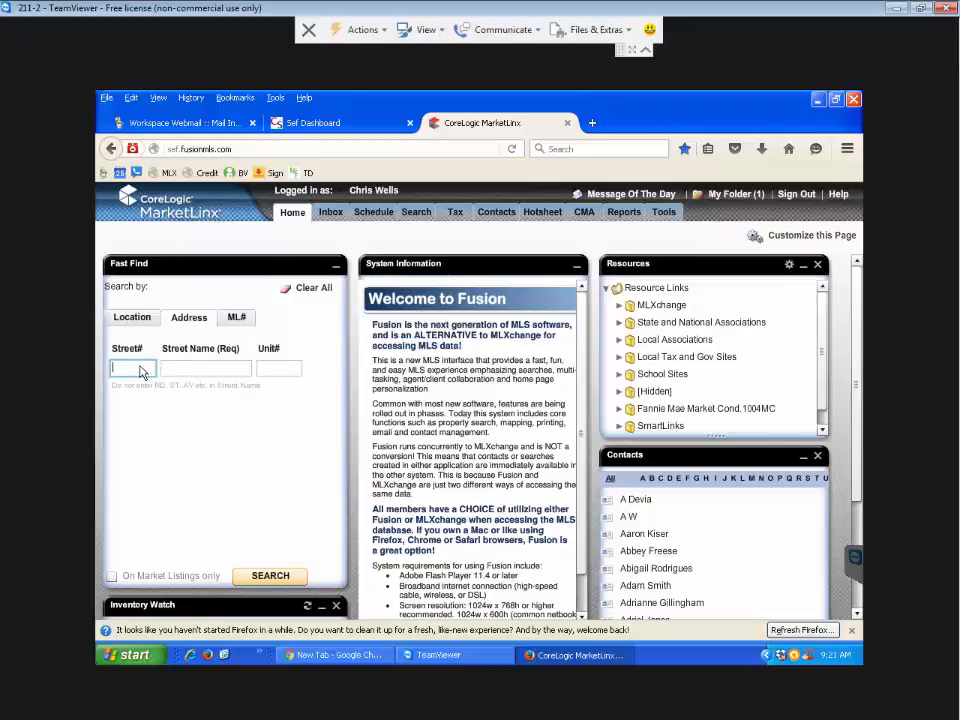
{"action": "left_click", "coordinate": [176, 370]}
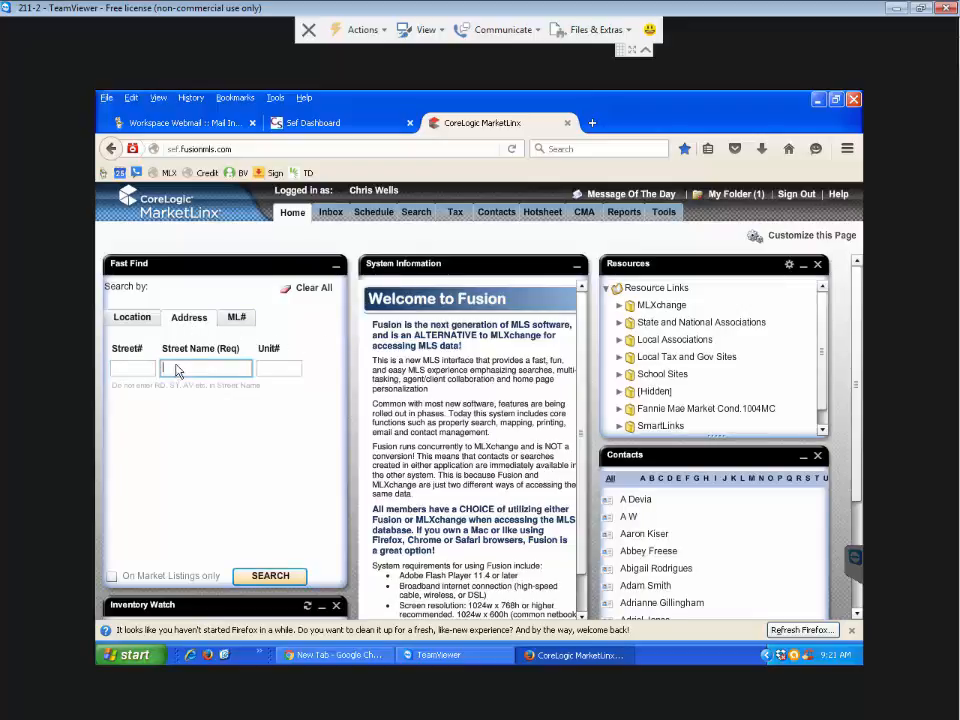
{"action": "left_click", "coordinate": [237, 318]}
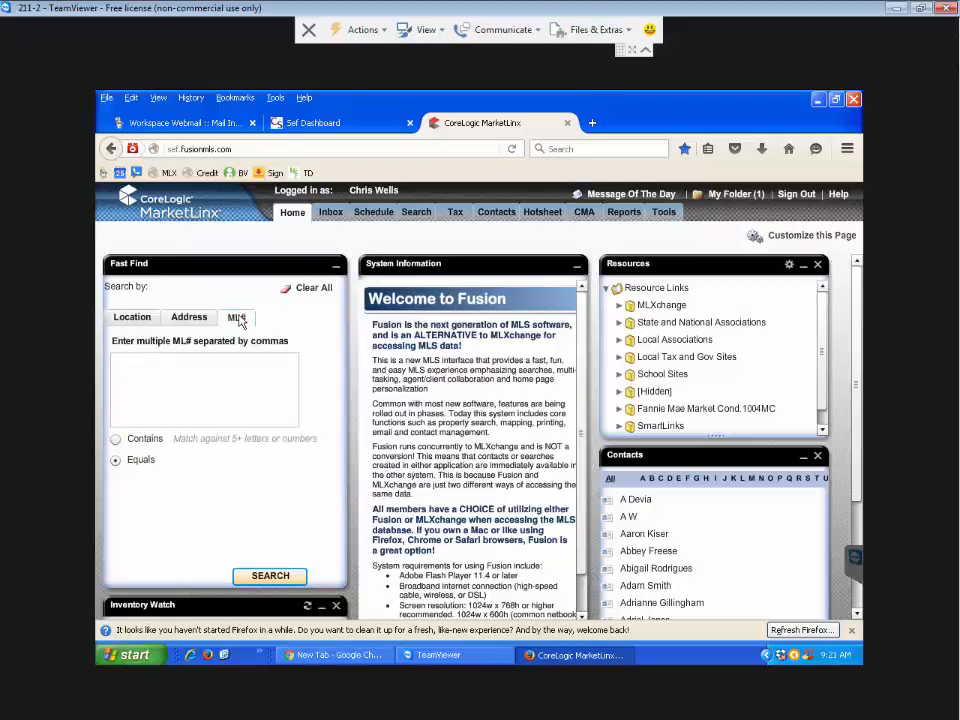
{"action": "left_click", "coordinate": [140, 122]}
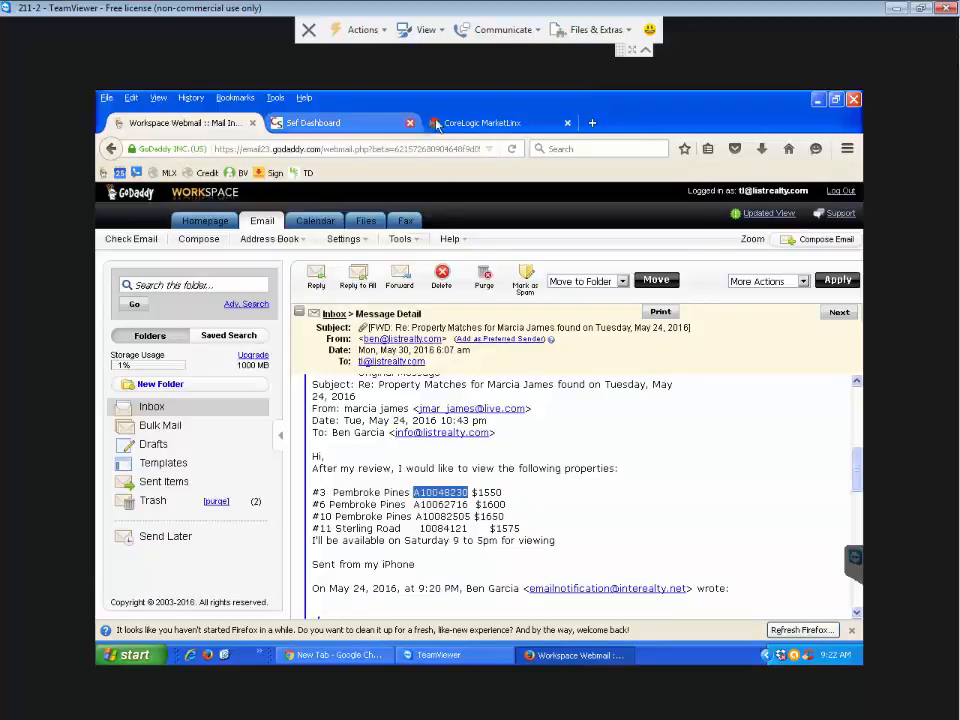
{"action": "left_click", "coordinate": [480, 122]}
{"action": "left_click", "coordinate": [172, 370]}
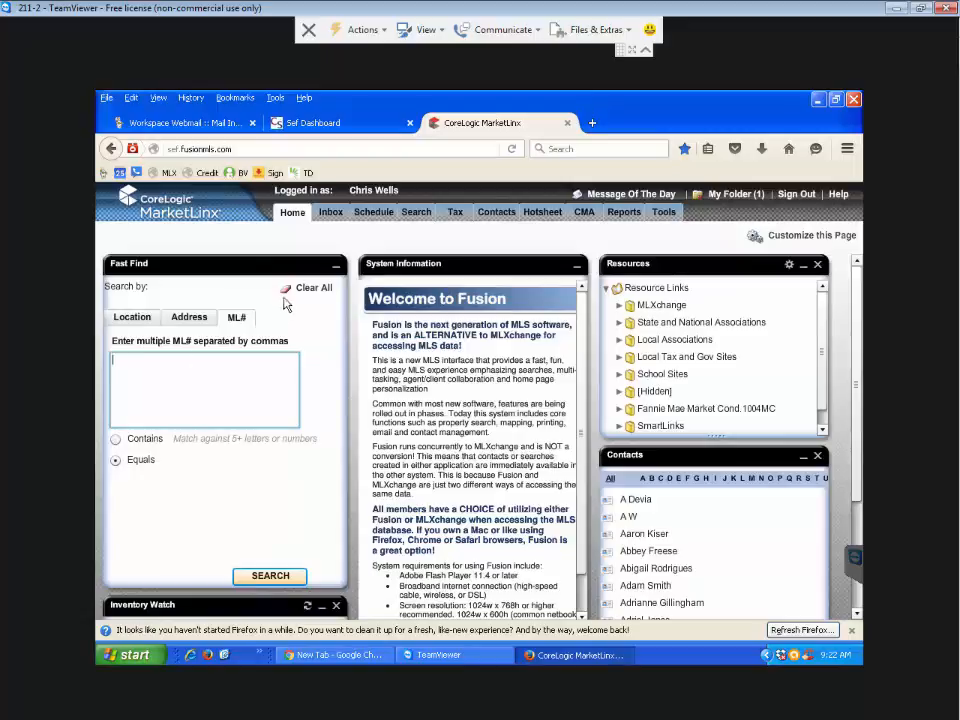
{"action": "left_click", "coordinate": [414, 214]}
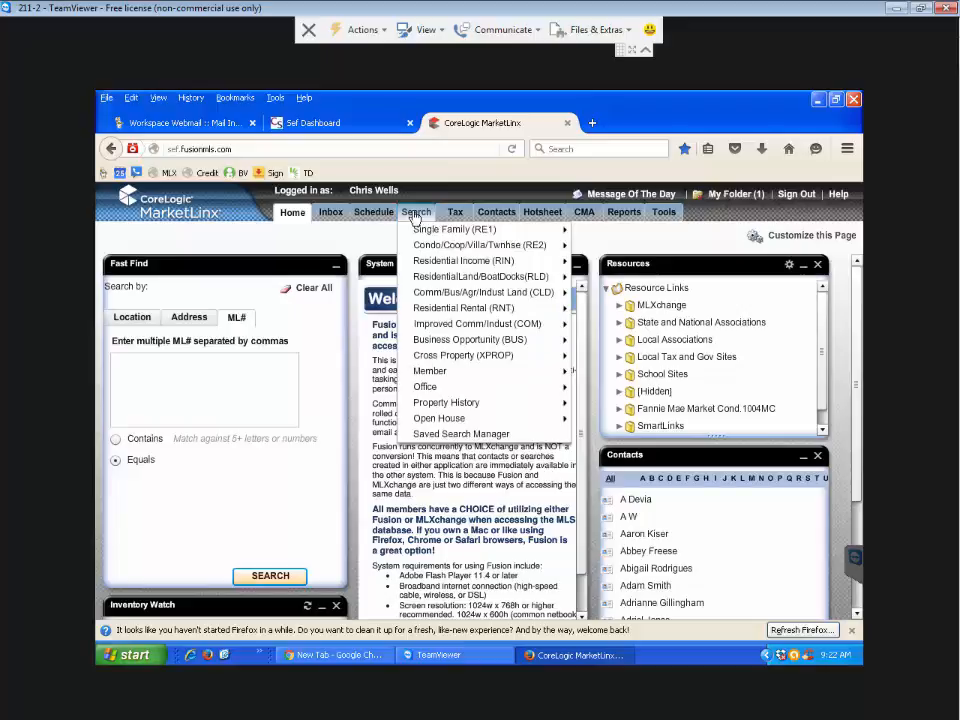
- Open the saved Single Family (RE1) simple search with 1656 matches and review its criteria
{"action": "left_click", "coordinate": [414, 214]}
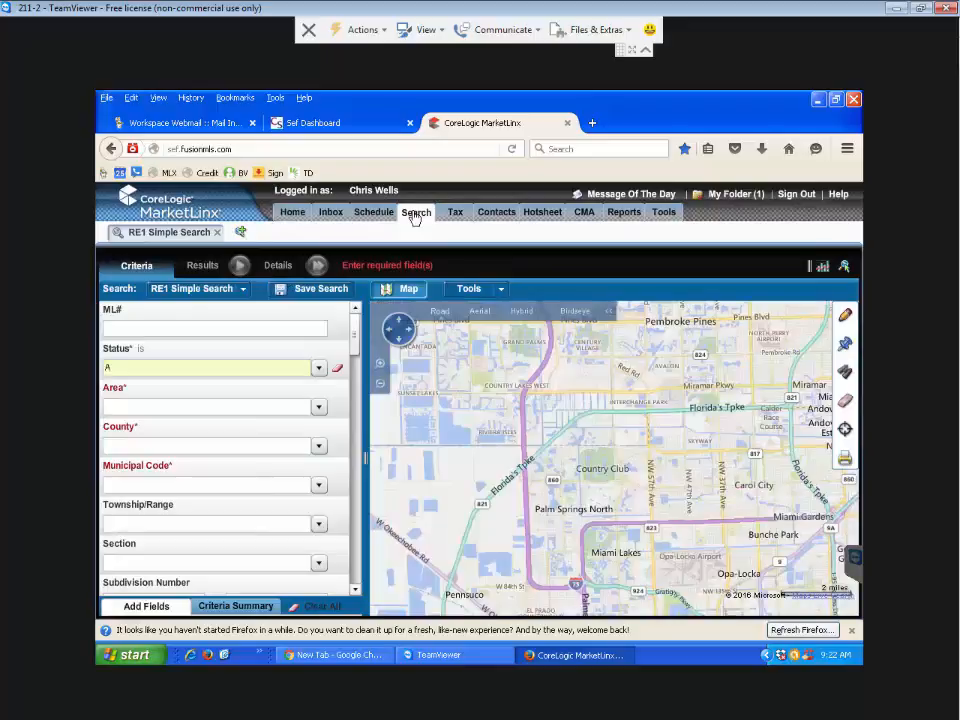
{"action": "left_click", "coordinate": [414, 214]}
{"action": "mouse_move", "coordinate": [470, 229]}
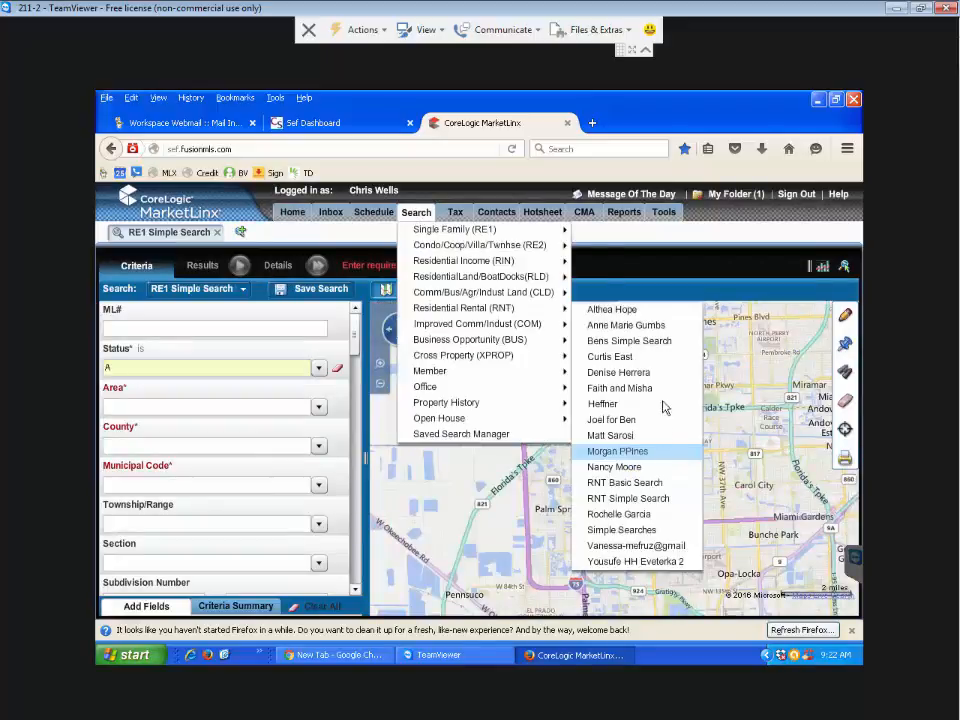
{"action": "left_click", "coordinate": [658, 344]}
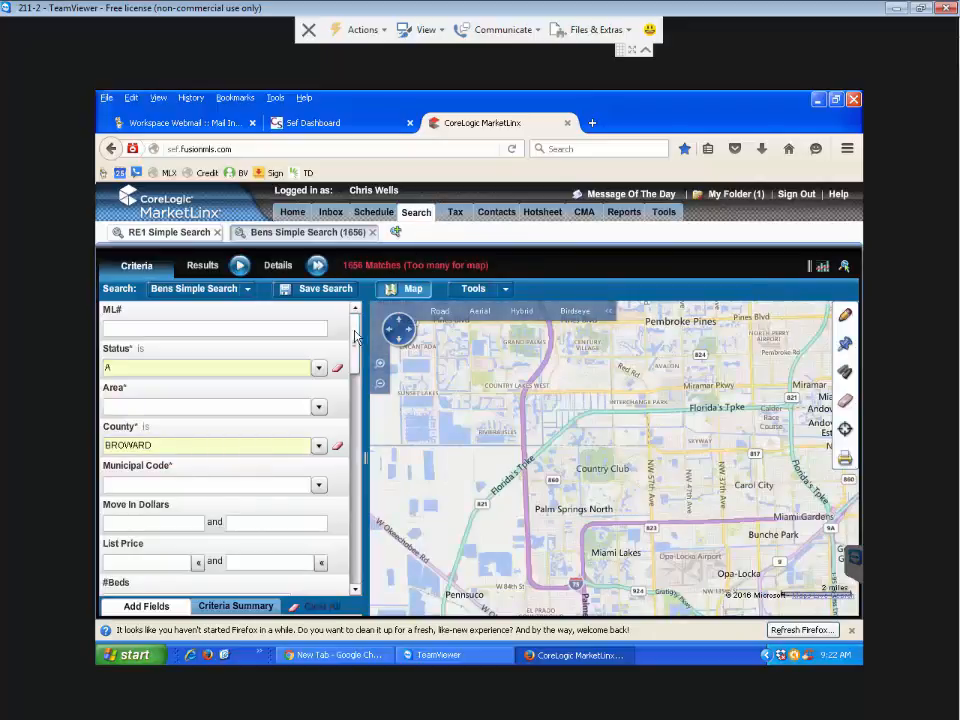
{"action": "left_click_drag", "start_coordinate": [355, 337], "coordinate": [360, 429]}
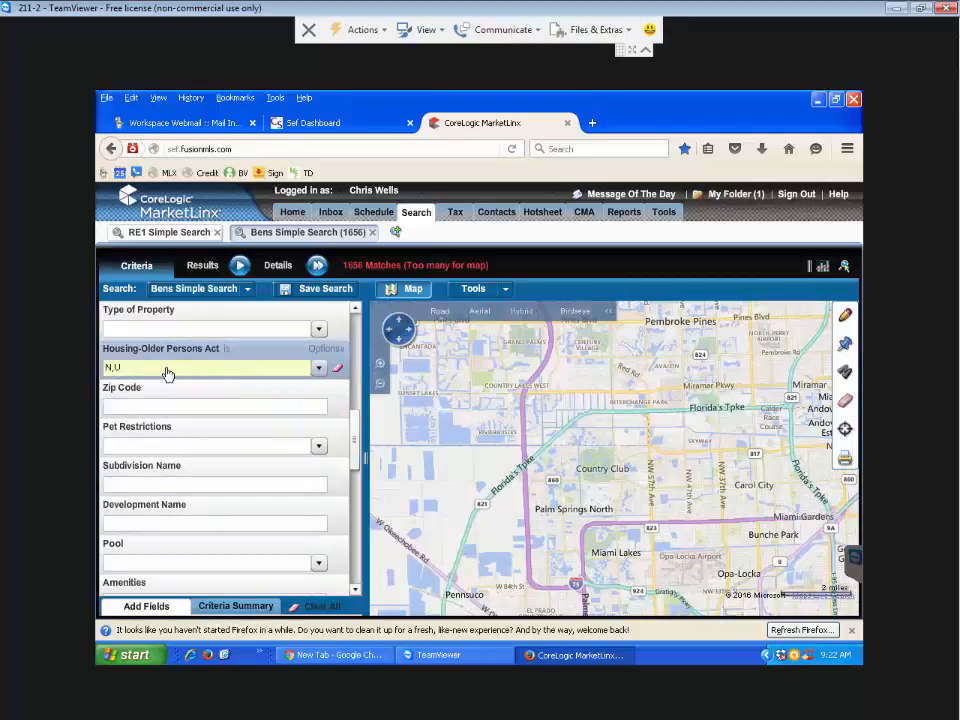
{"action": "left_click_drag", "start_coordinate": [356, 448], "coordinate": [357, 390]}
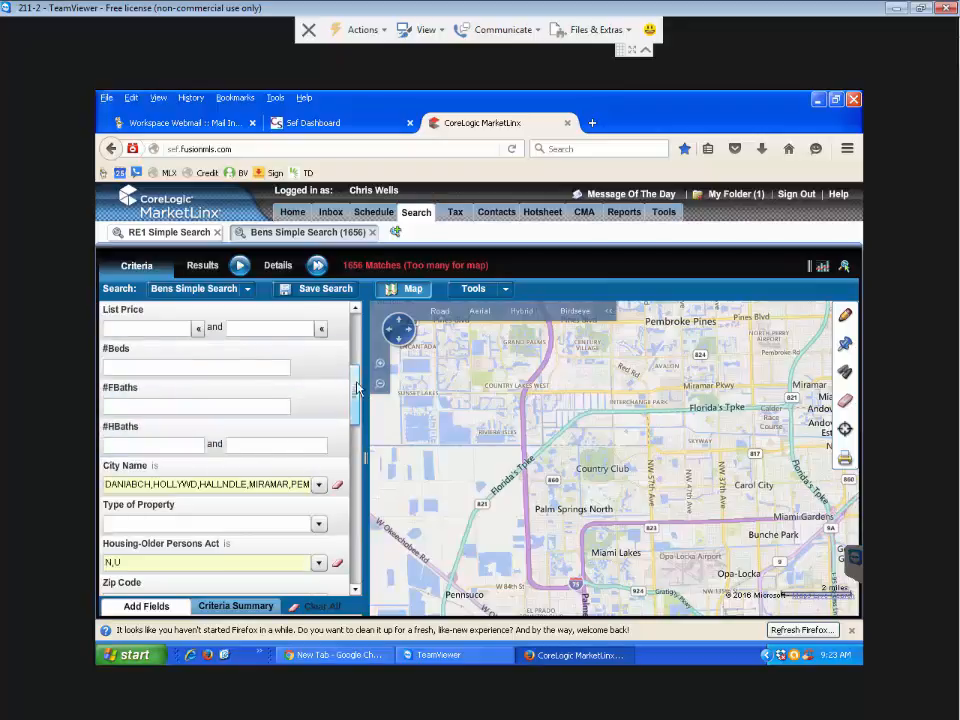
{"action": "scroll", "coordinate": [357, 390], "scroll_direction": "up", "scroll_amount": 4}
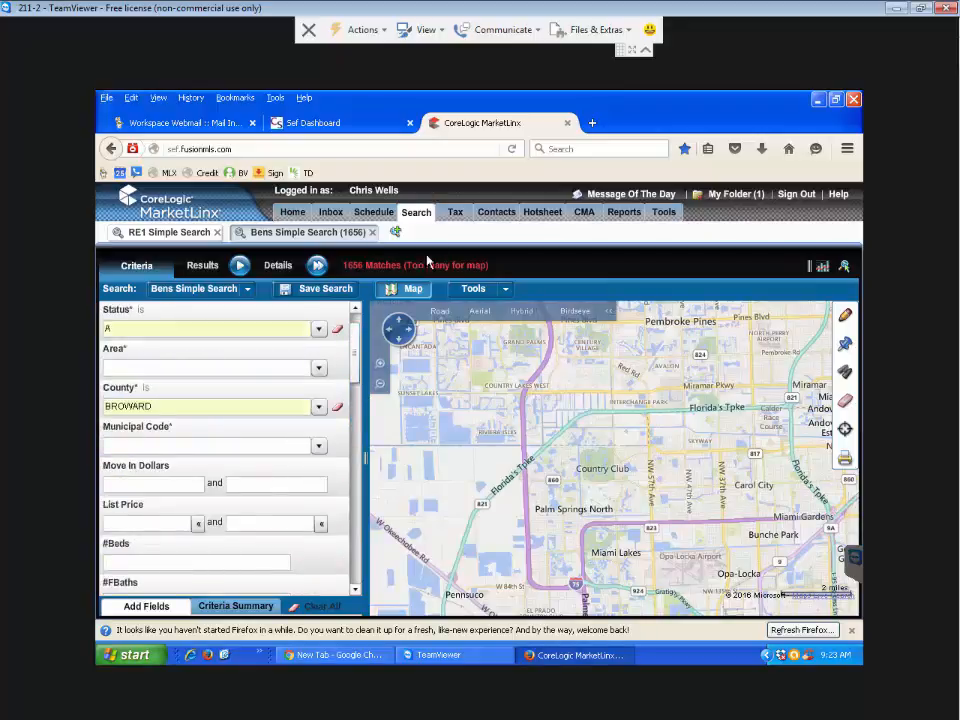
- Paste ML numbers A10048230 and A10062716 from the email into the Fast Find ML# box
{"action": "left_click", "coordinate": [292, 216]}
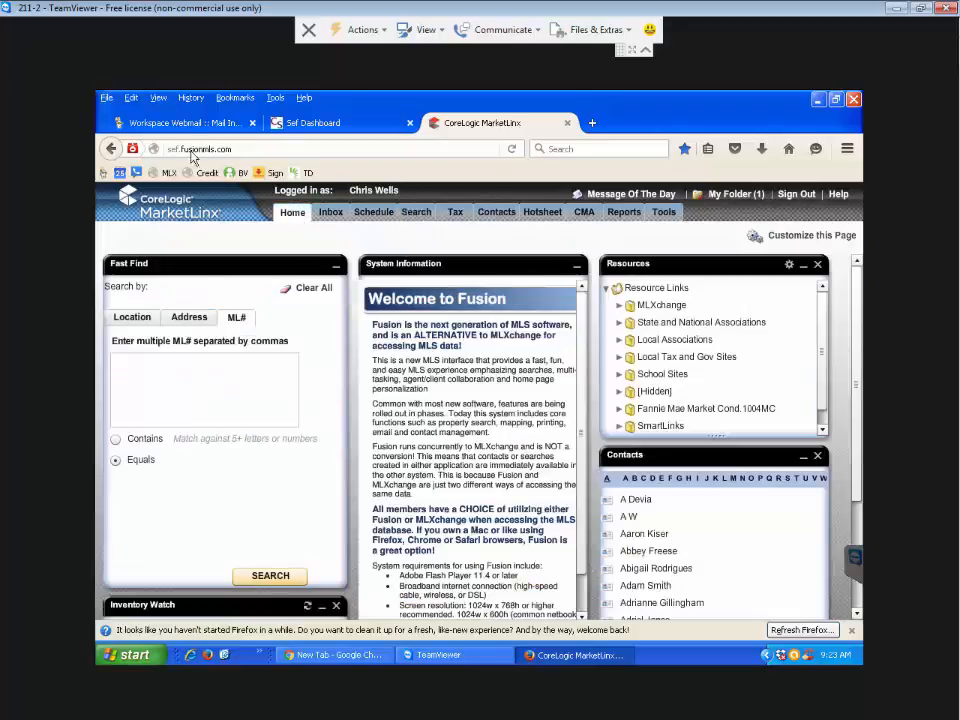
{"action": "left_click", "coordinate": [190, 133]}
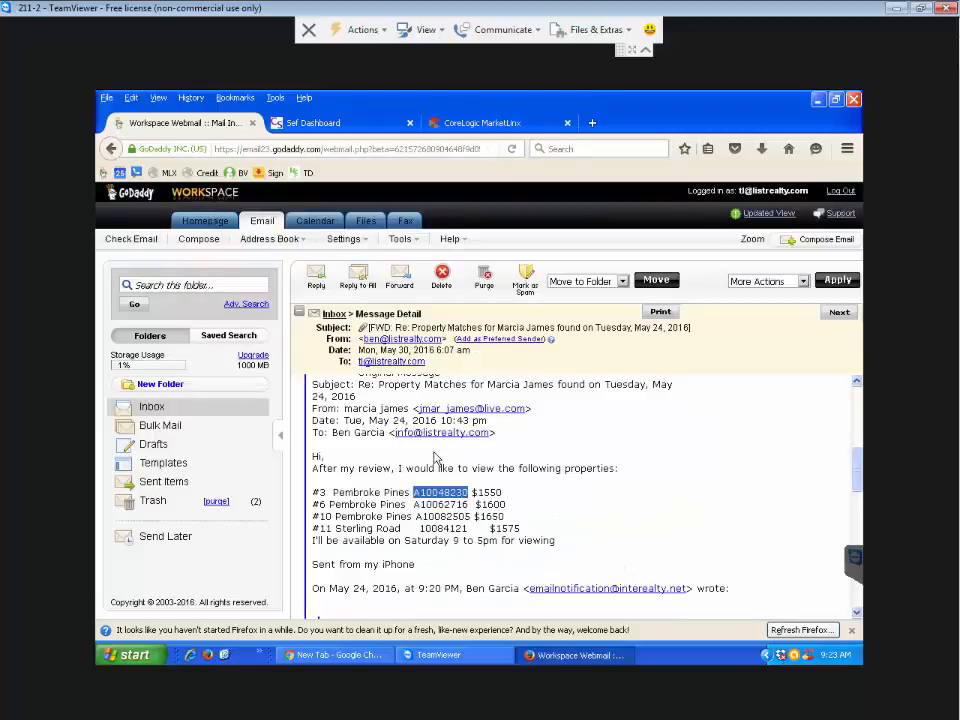
{"action": "left_click", "coordinate": [440, 122]}
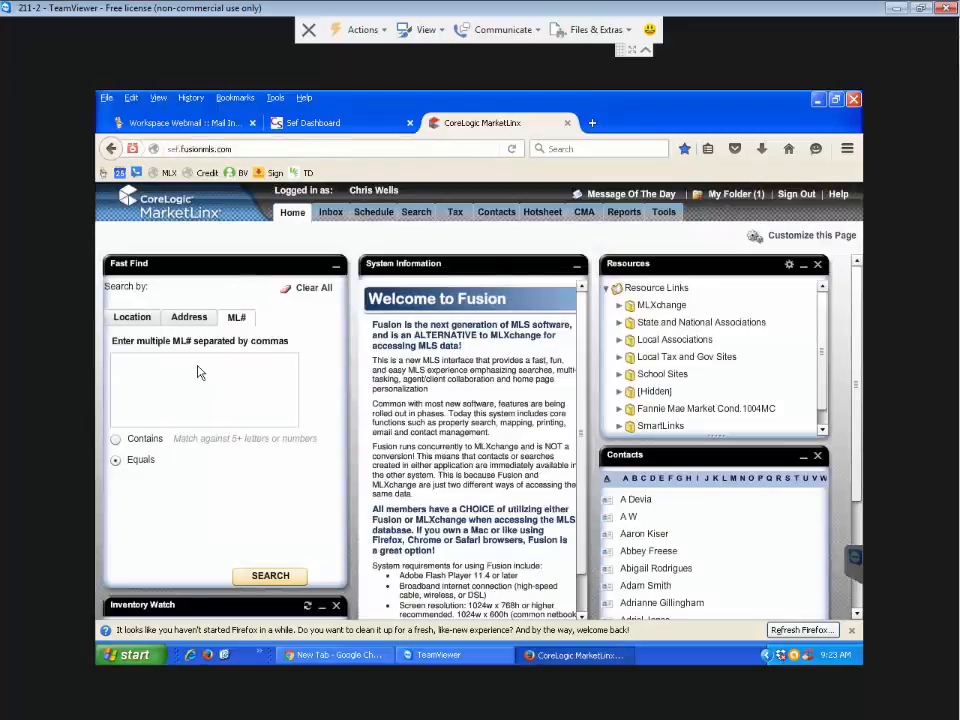
{"action": "left_click", "coordinate": [197, 372]}
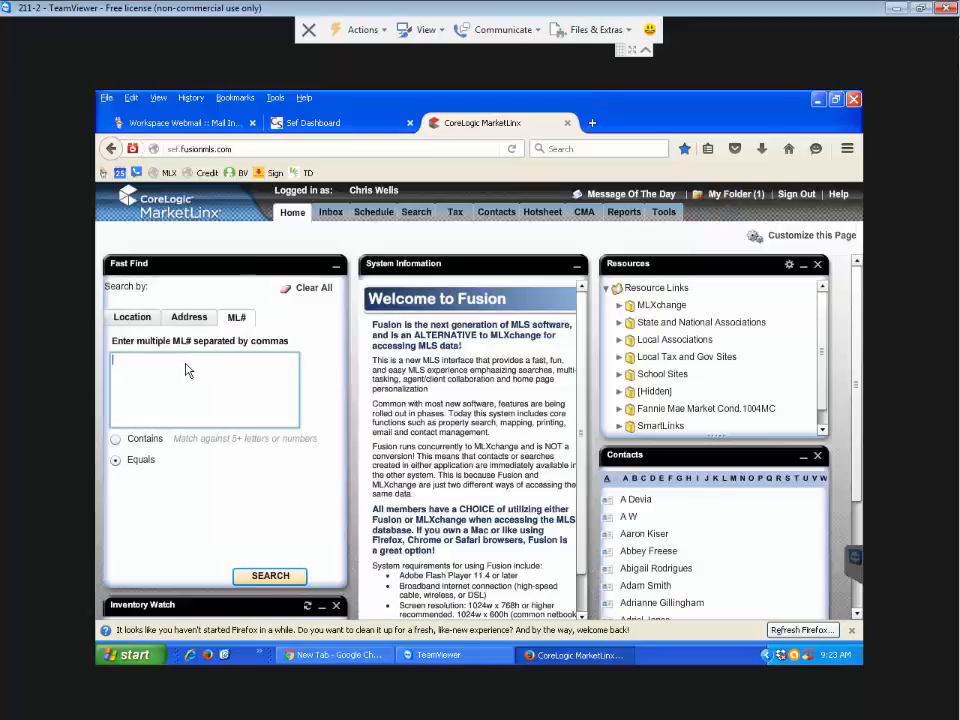
{"action": "type", "text": "A10048230"}
{"action": "left_click", "coordinate": [190, 122]}
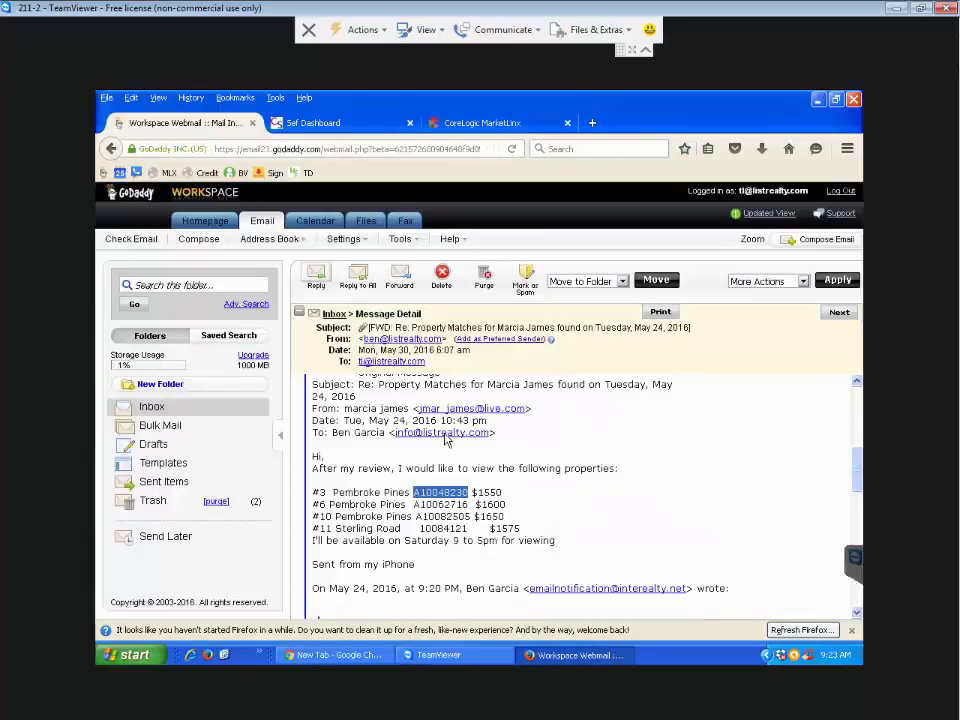
{"action": "left_click_drag", "start_coordinate": [468, 504], "coordinate": [417, 508]}
{"action": "key", "text": "ctrl+c"}
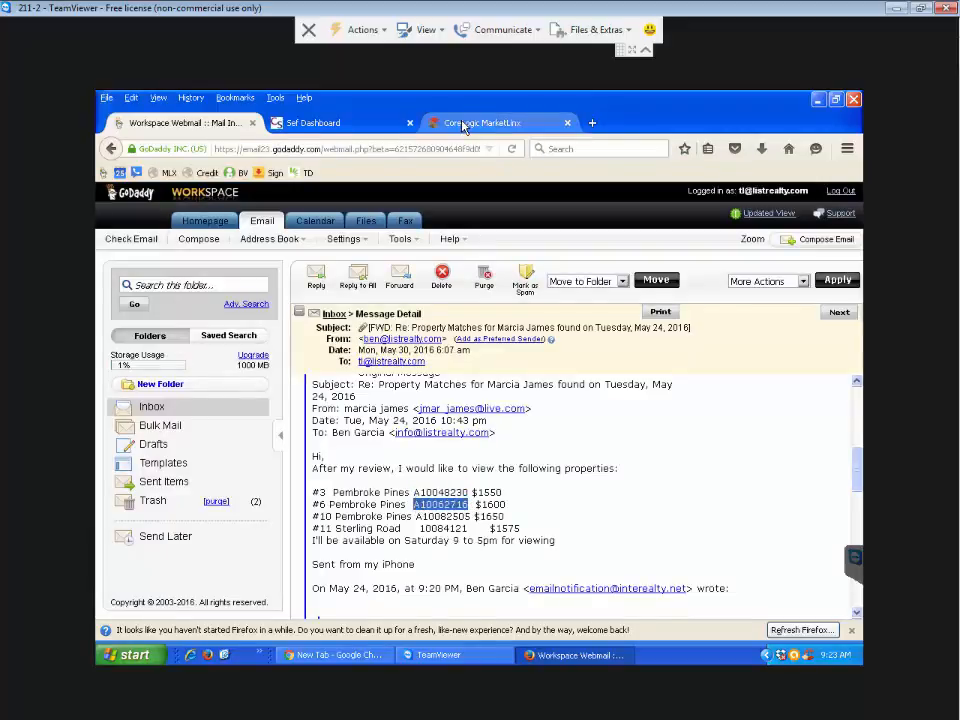
{"action": "left_click", "coordinate": [465, 122]}
{"action": "left_click", "coordinate": [213, 366]}
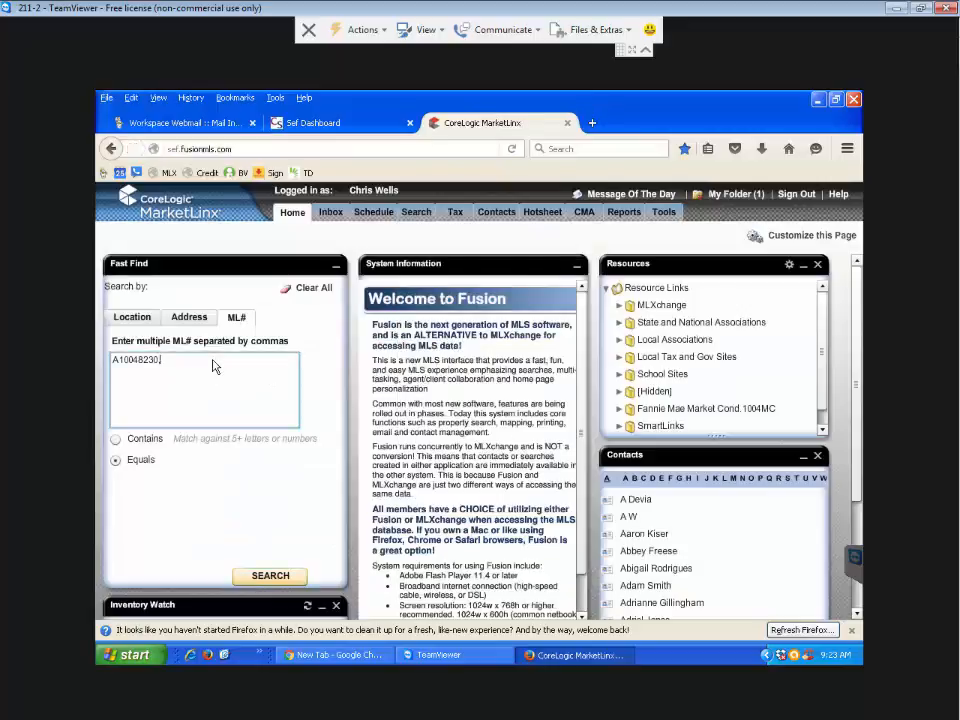
{"action": "key", "text": "ctrl+v"}
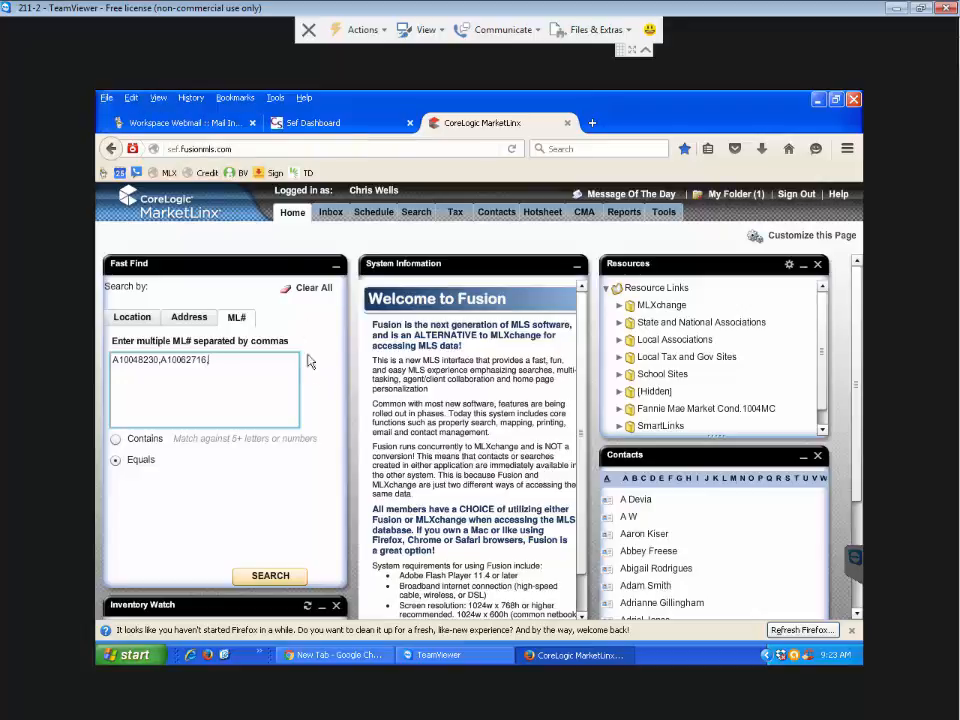
- Add A10082505 from the email's #10 line, check the Sterling Road number, and return to Fusion
{"action": "left_click", "coordinate": [160, 122]}
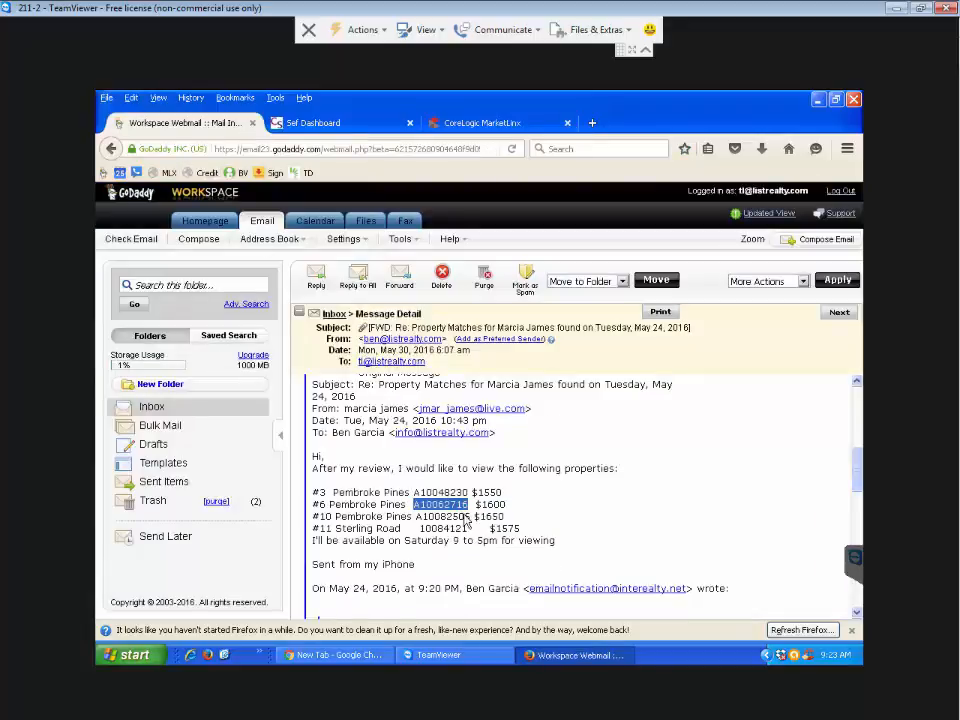
{"action": "left_click_drag", "start_coordinate": [470, 516], "coordinate": [419, 521]}
{"action": "key", "text": "ctrl+c"}
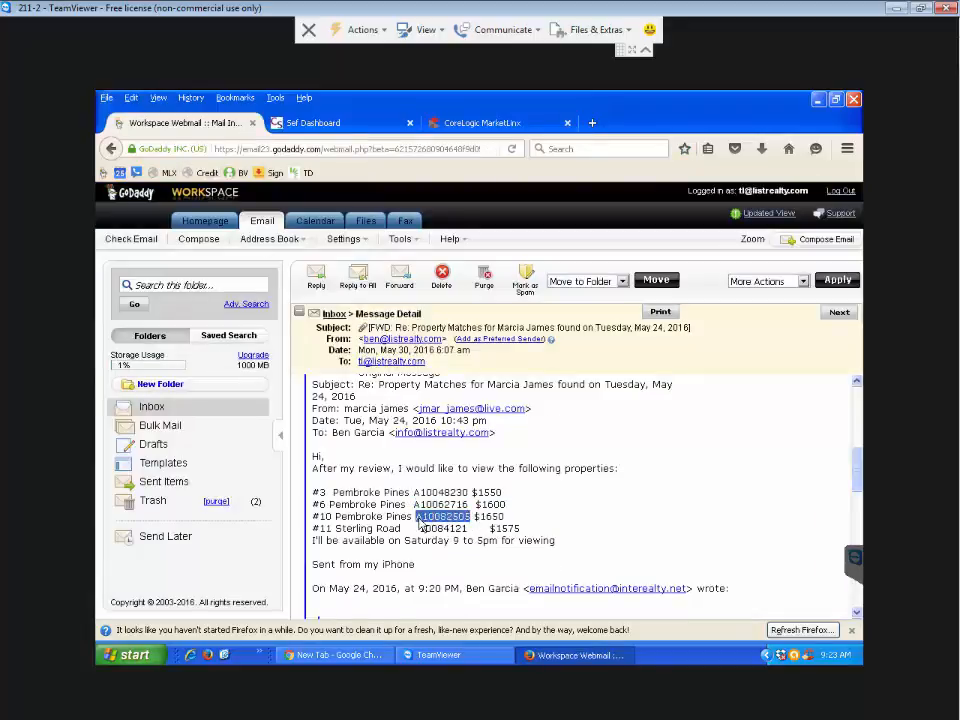
{"action": "left_click", "coordinate": [446, 126]}
{"action": "left_click", "coordinate": [222, 366]}
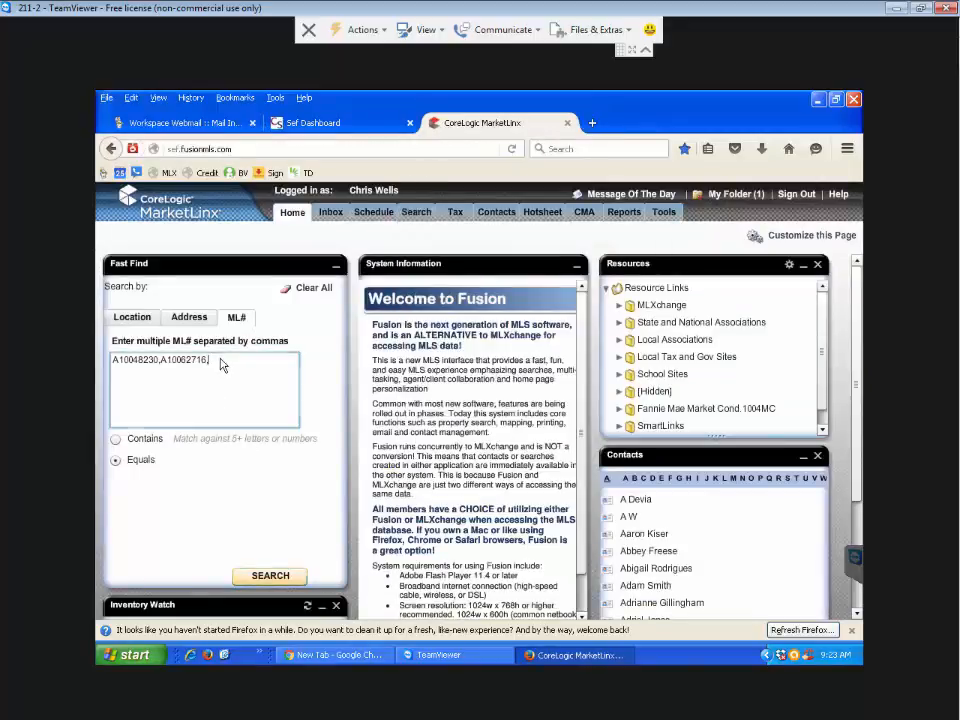
{"action": "key", "text": "ctrl+v"}
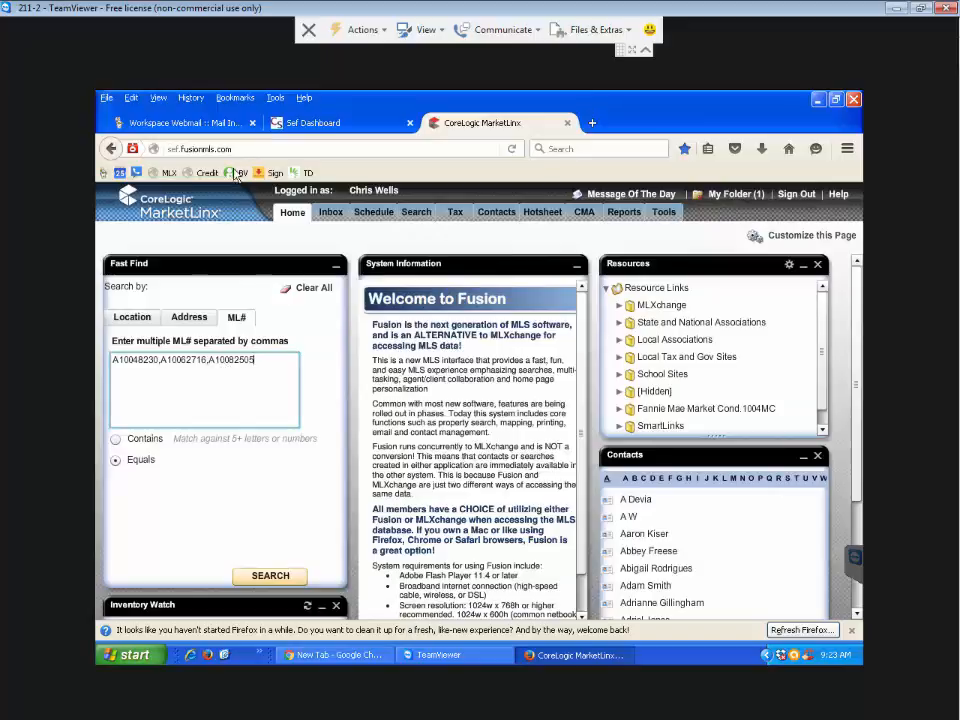
{"action": "left_click", "coordinate": [226, 123]}
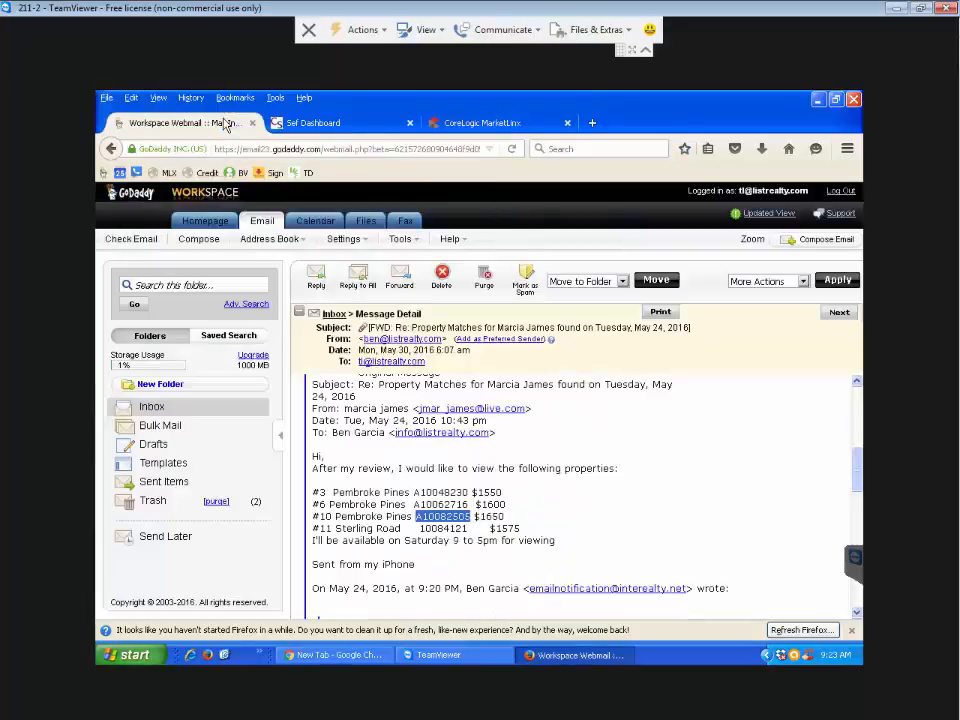
{"action": "left_click_drag", "start_coordinate": [466, 528], "coordinate": [423, 533]}
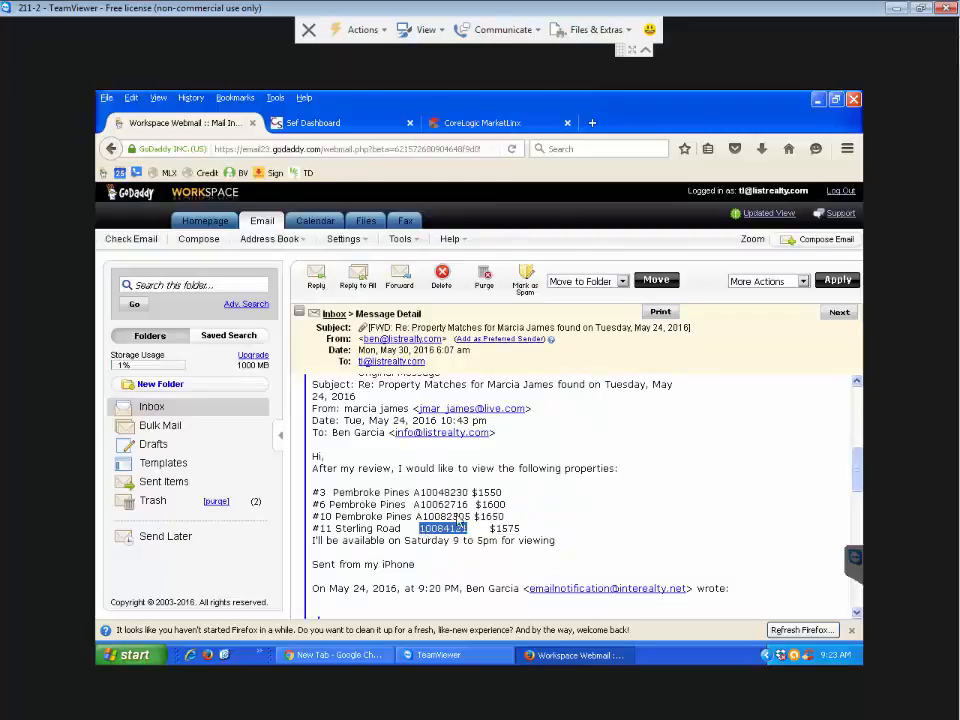
{"action": "left_click", "coordinate": [425, 536]}
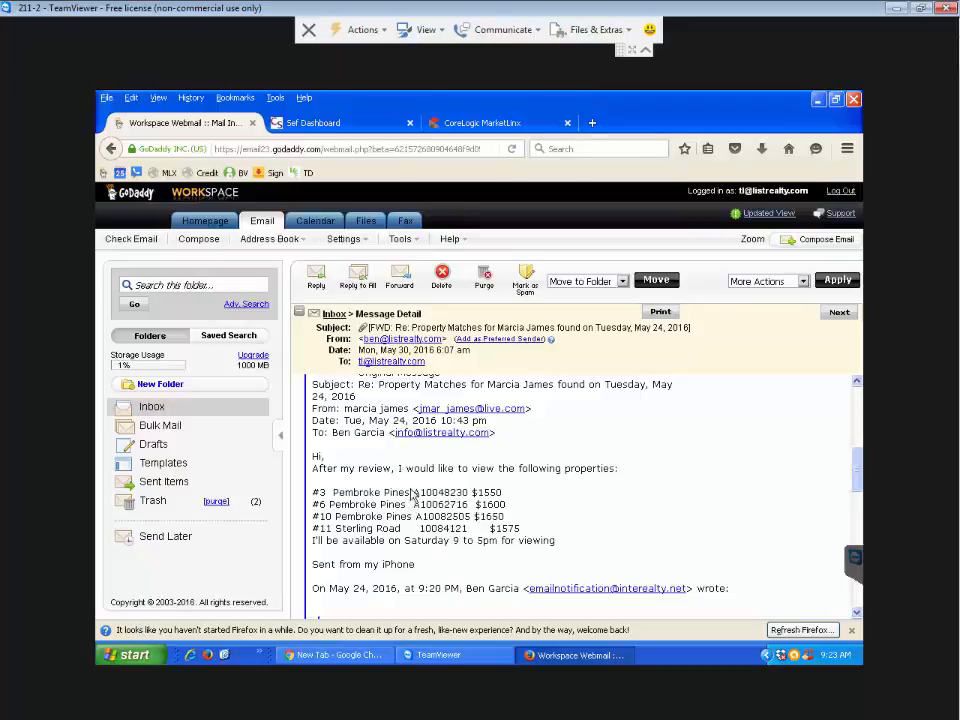
{"action": "left_click", "coordinate": [474, 123]}
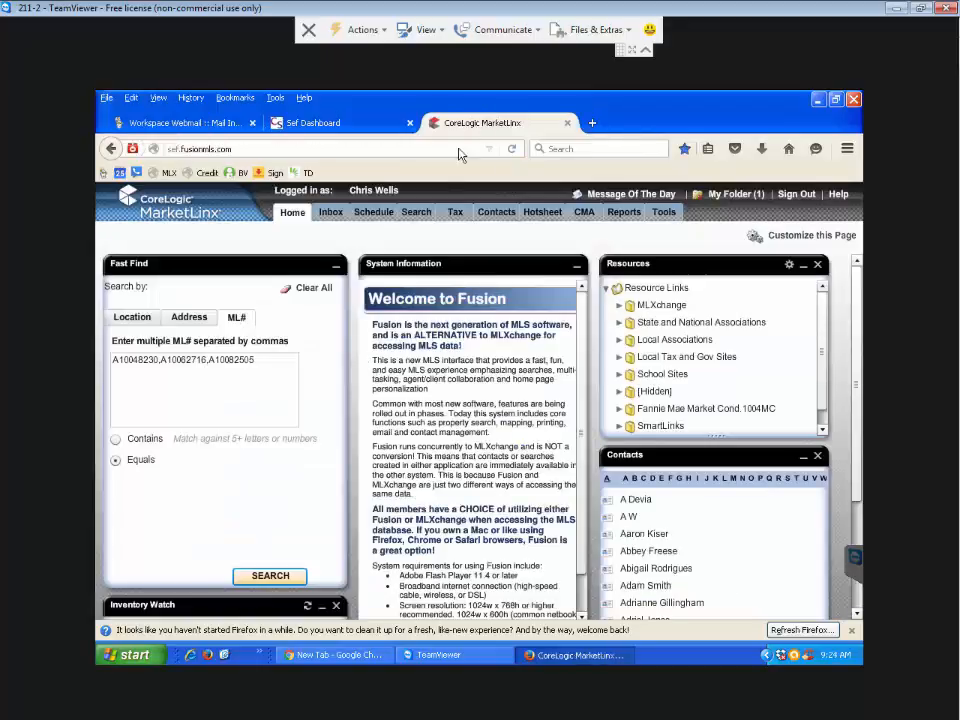
- Run the ML# search for the three listings and sort the results by Status
{"action": "left_click", "coordinate": [270, 577]}
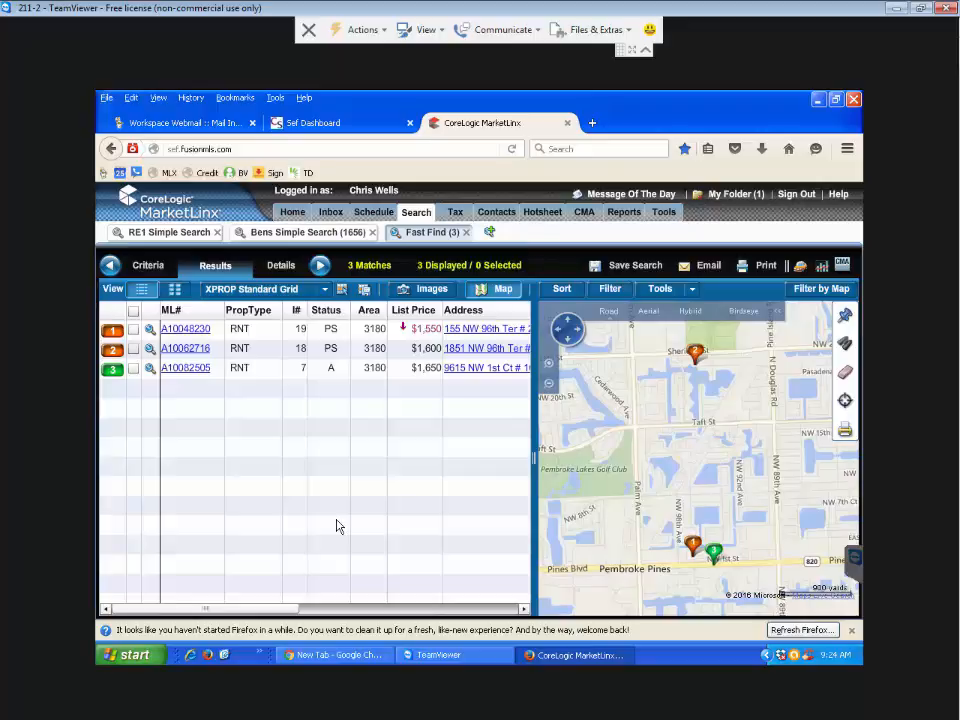
{"action": "left_click", "coordinate": [327, 312]}
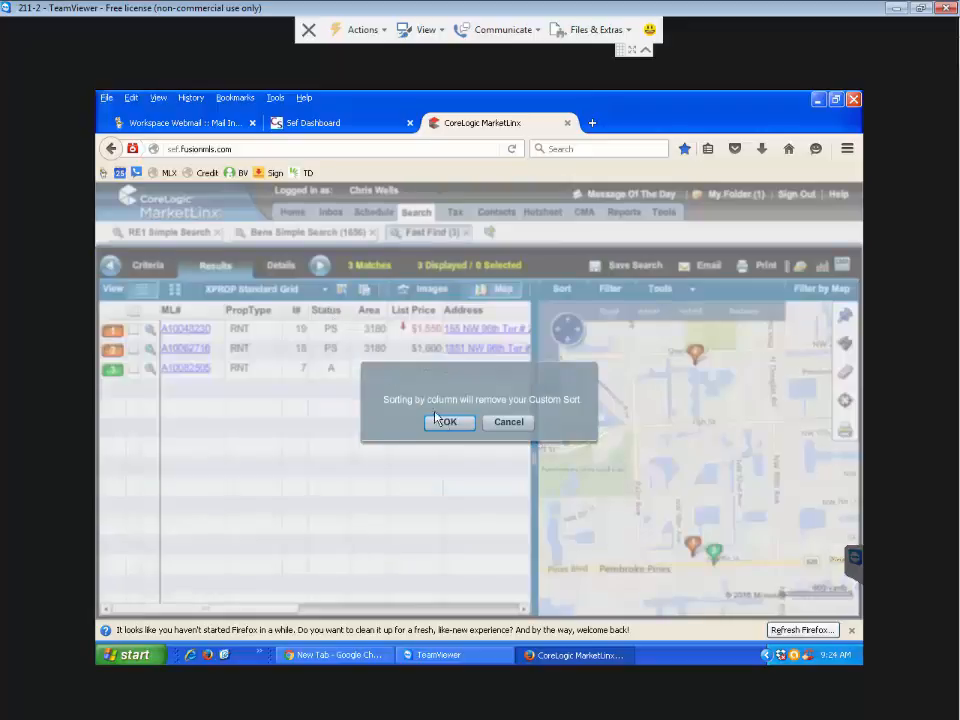
{"action": "left_click", "coordinate": [452, 423]}
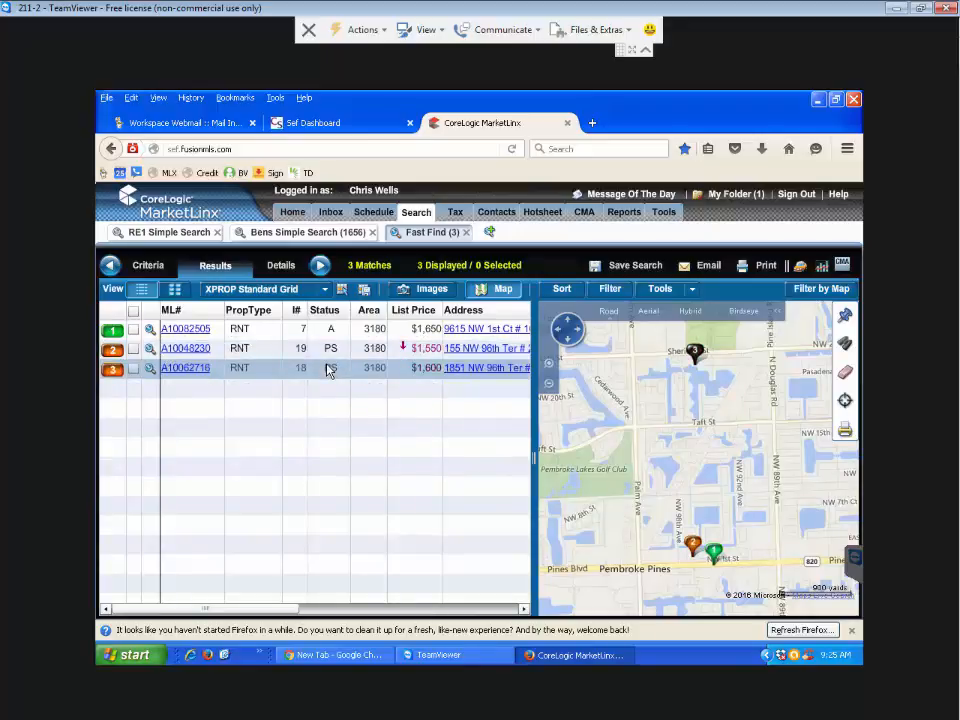
{"action": "left_click", "coordinate": [133, 329]}
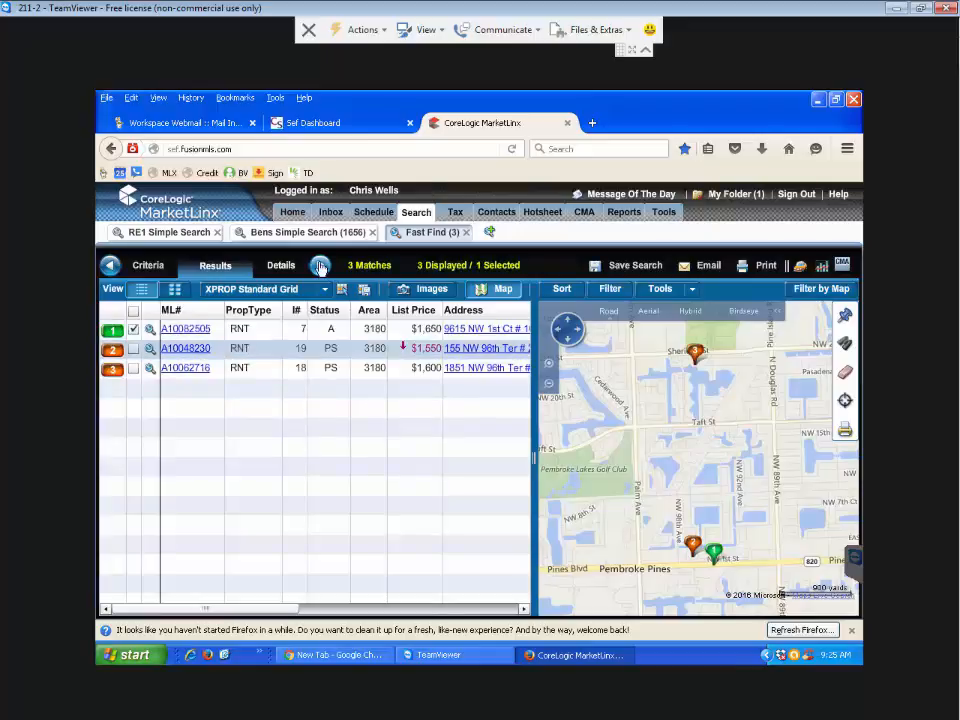
{"action": "left_click", "coordinate": [134, 330]}
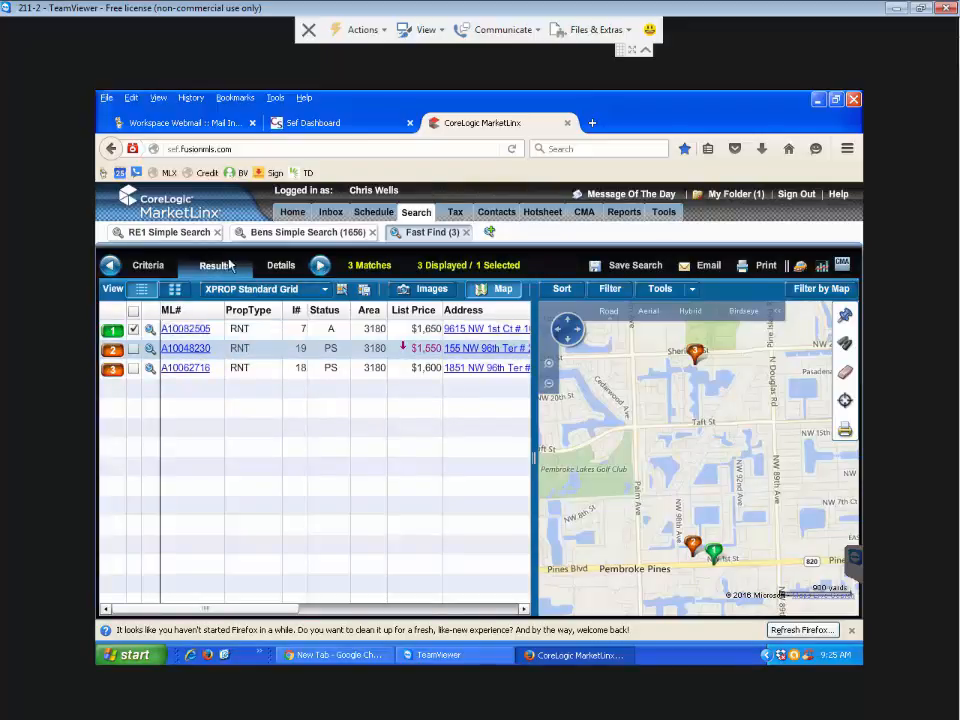
{"action": "left_click", "coordinate": [319, 266]}
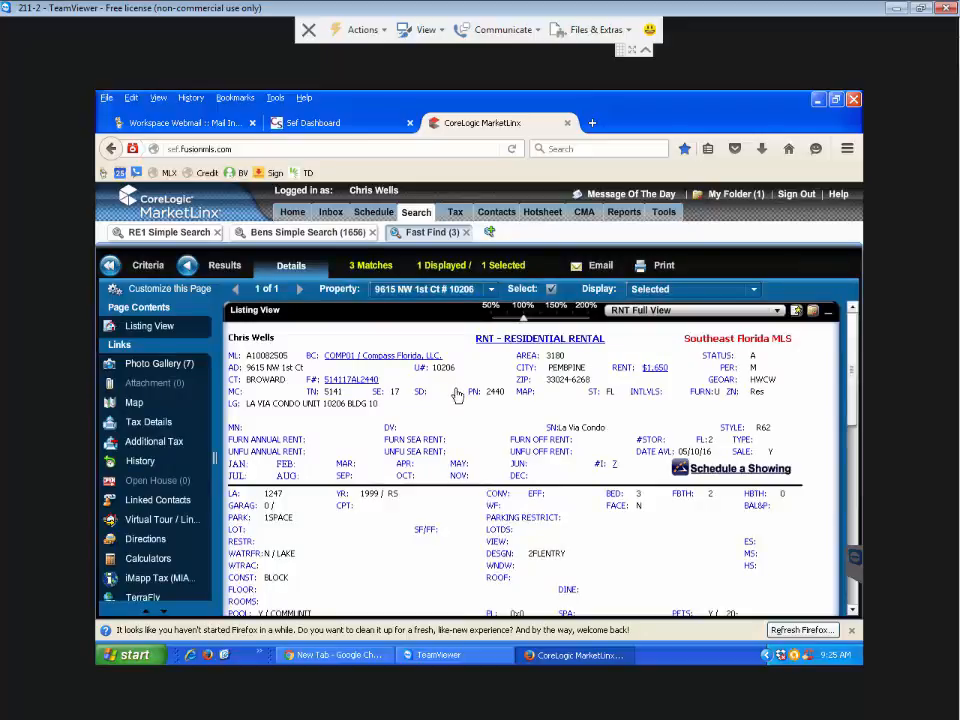
{"action": "scroll", "coordinate": [457, 396], "scroll_direction": "down", "scroll_amount": 2}
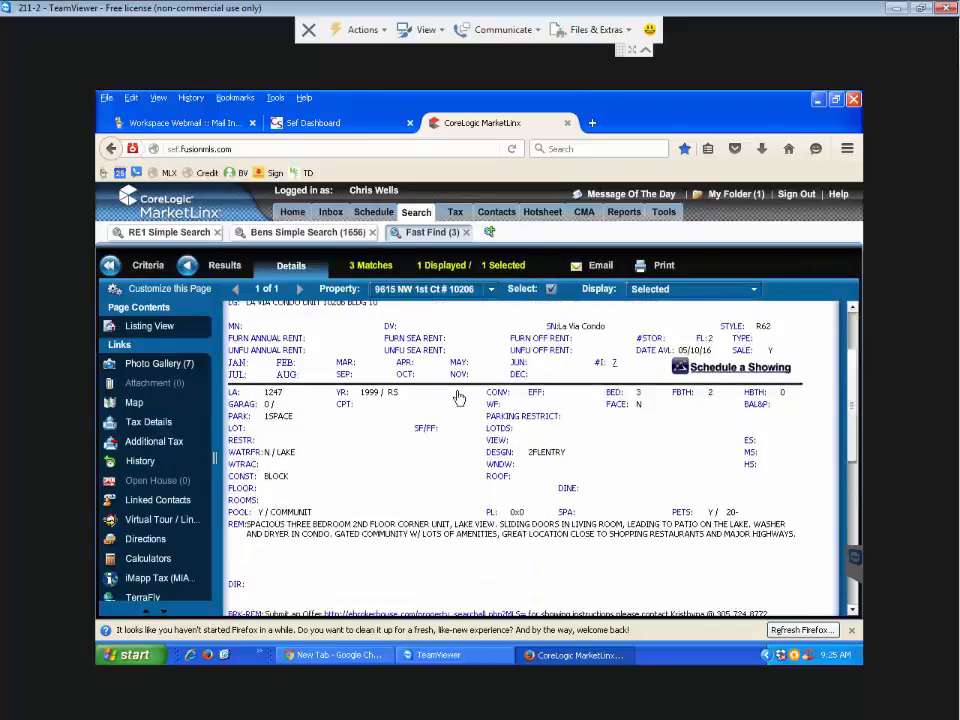
{"action": "scroll", "coordinate": [458, 398], "scroll_direction": "down", "scroll_amount": 1}
{"action": "scroll", "coordinate": [456, 396], "scroll_direction": "up", "scroll_amount": 4}
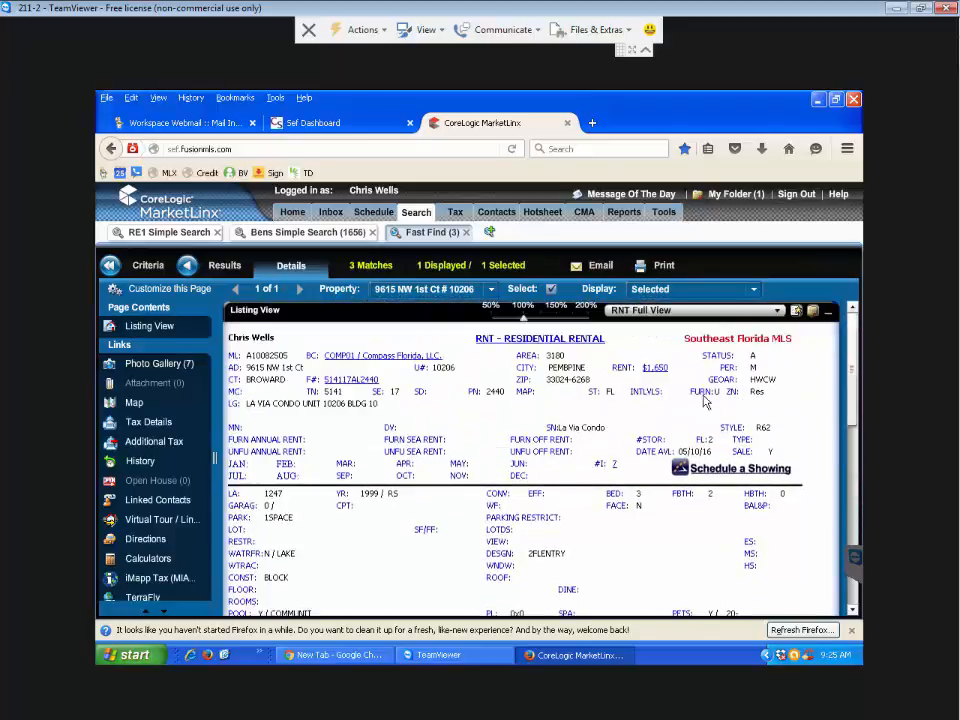
{"action": "left_click", "coordinate": [731, 474]}
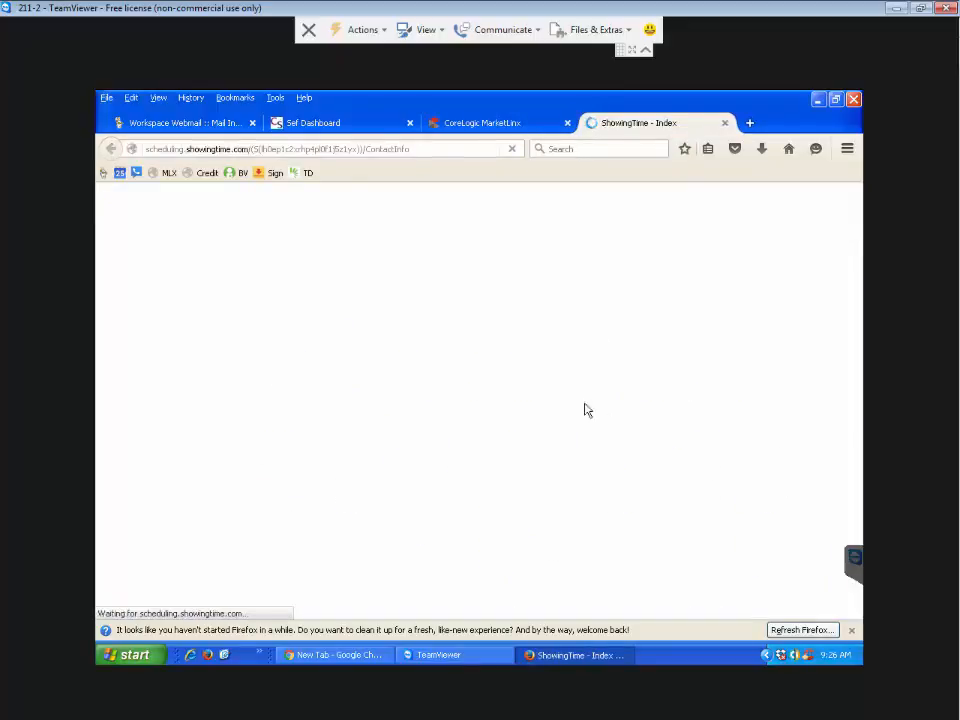
{"action": "scroll", "coordinate": [460, 500], "scroll_direction": "down", "scroll_amount": 1}
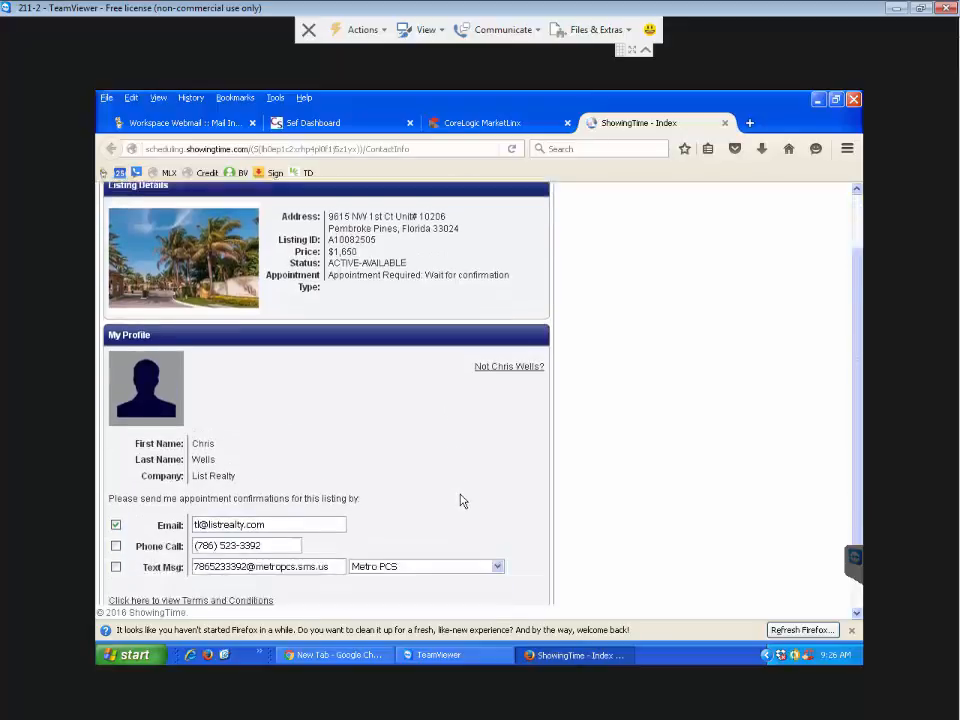
{"action": "scroll", "coordinate": [460, 500], "scroll_direction": "down", "scroll_amount": 1}
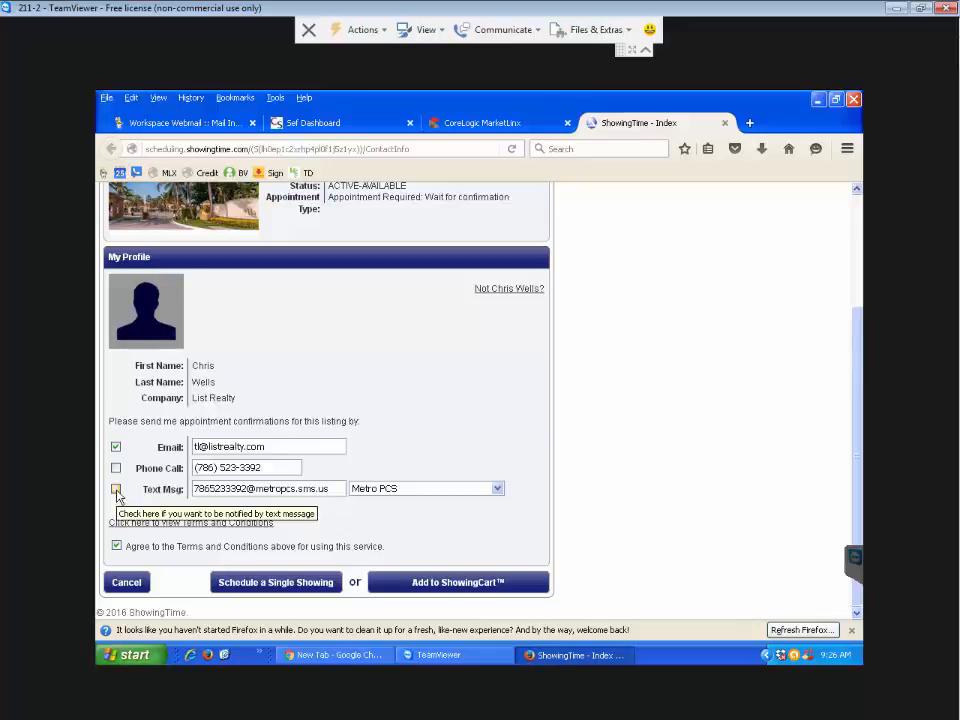
- Request a single showing at 11:00 am on Monday, May 30, accepting the short-notice warning
{"action": "left_click", "coordinate": [272, 583]}
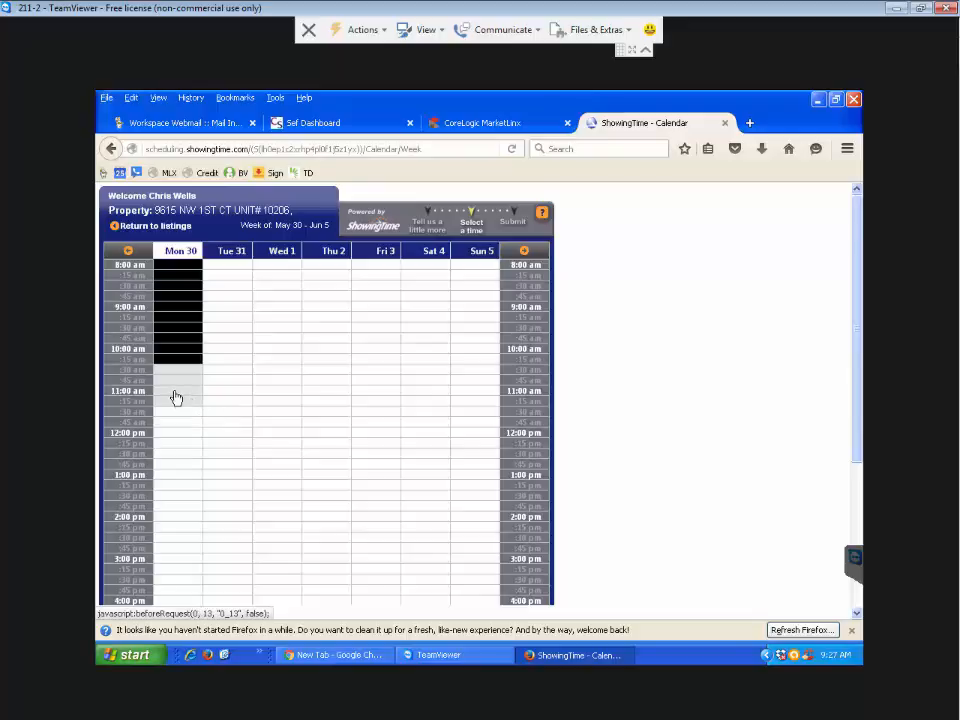
{"action": "left_click", "coordinate": [175, 397]}
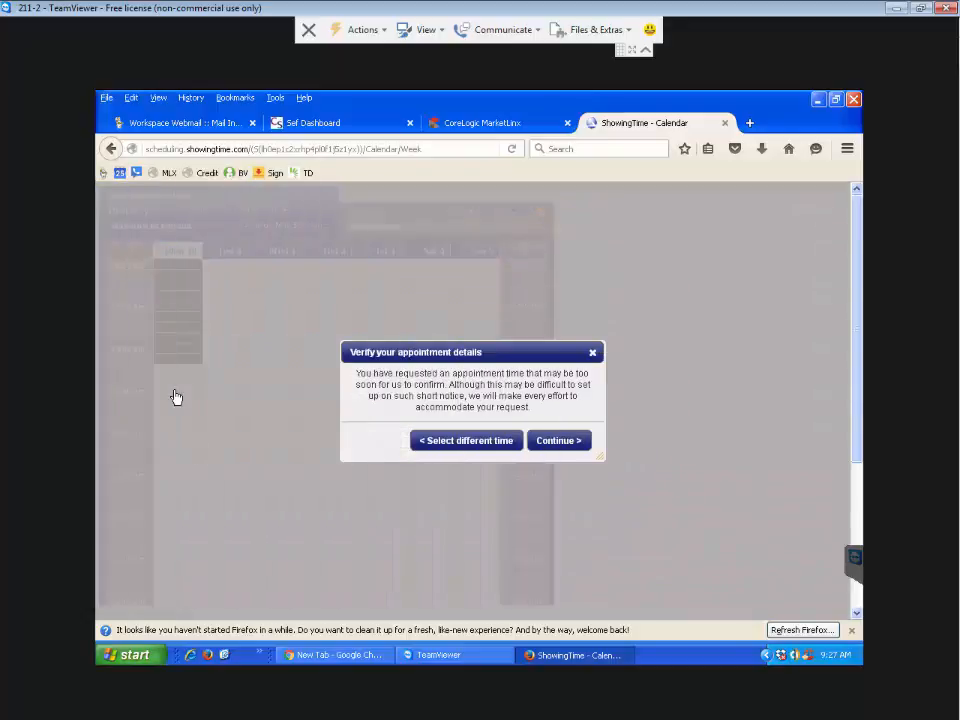
{"action": "left_click", "coordinate": [552, 441]}
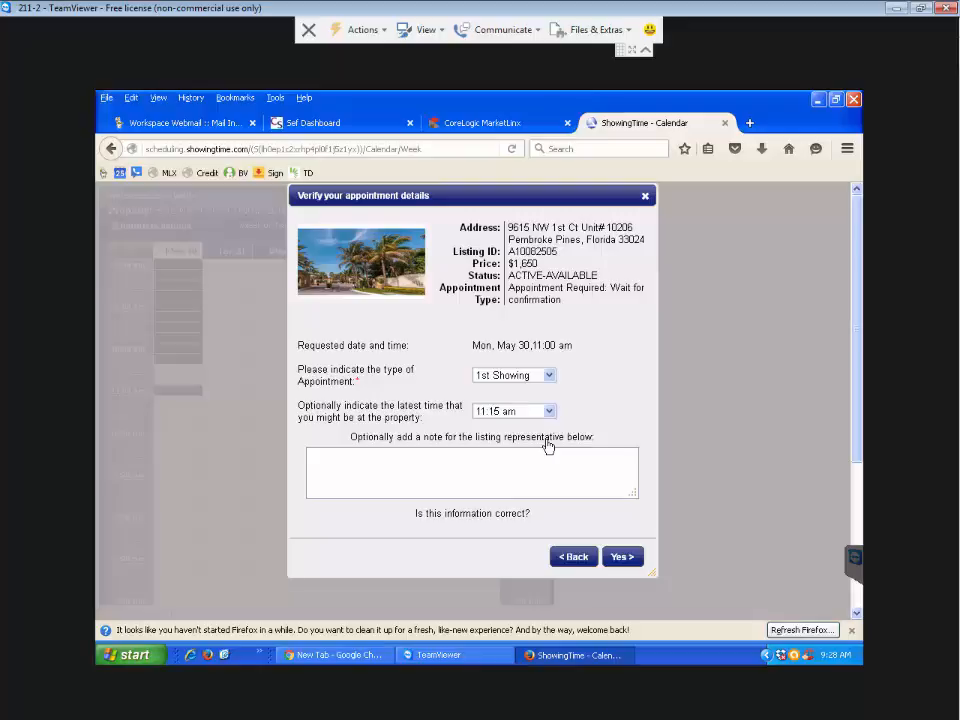
{"action": "left_click", "coordinate": [631, 565]}
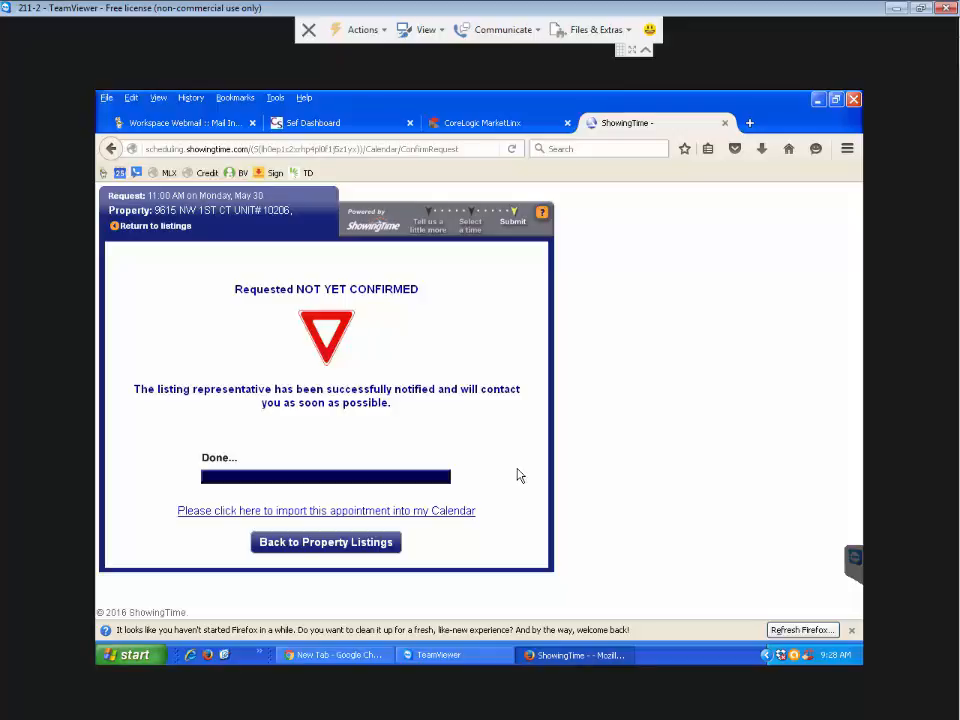
- Open Google Calendar in a new browser tab and choose the Google account to sign in with
{"action": "left_click", "coordinate": [749, 123]}
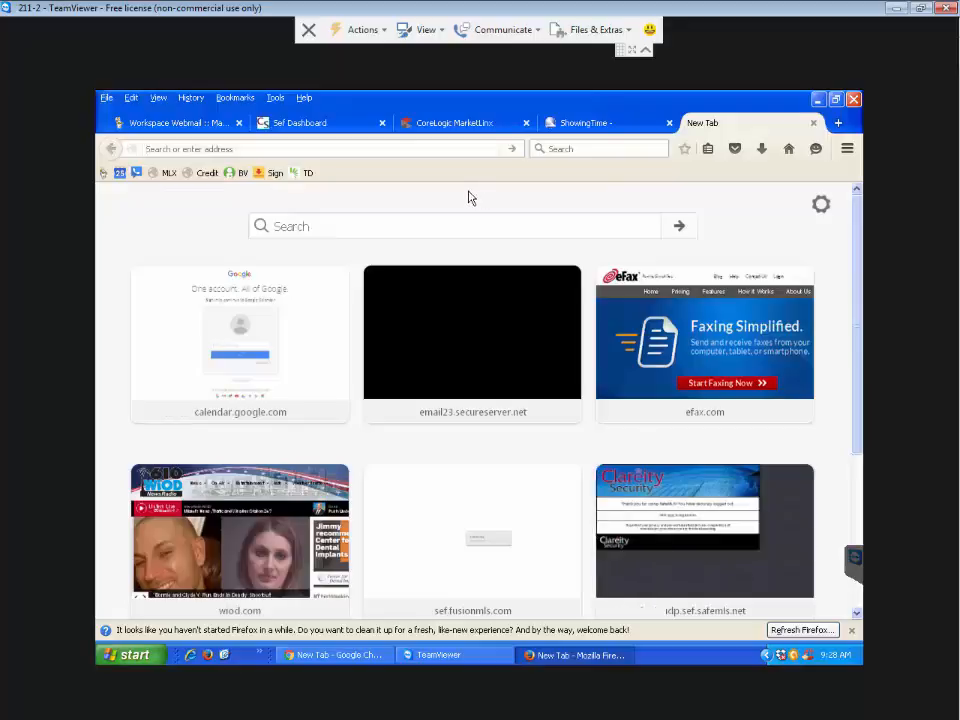
{"action": "left_click", "coordinate": [120, 174]}
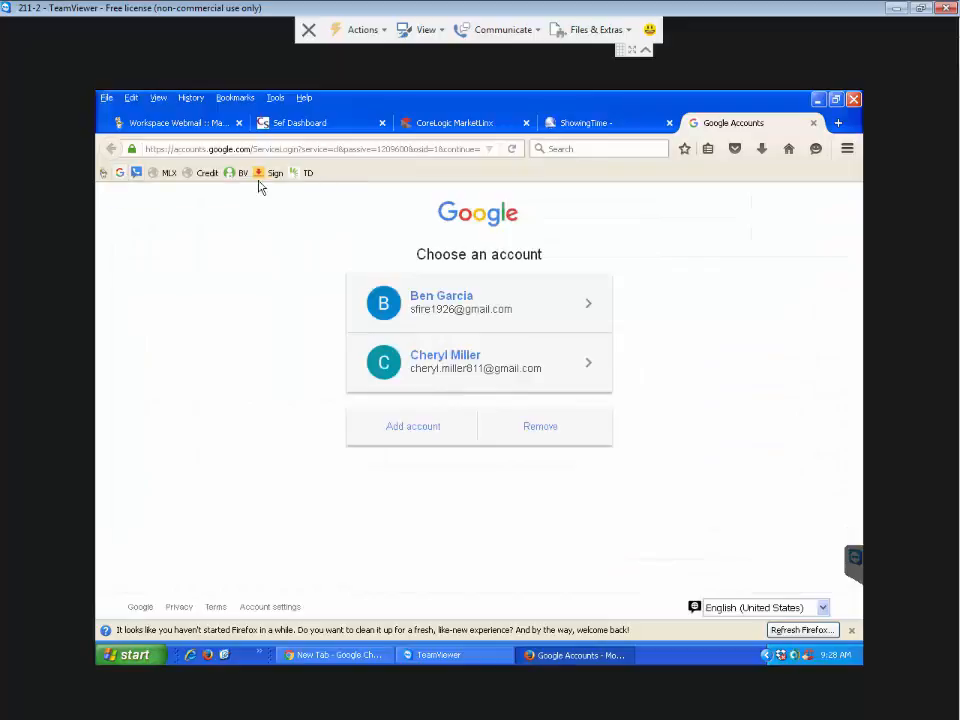
{"action": "left_click", "coordinate": [449, 313]}
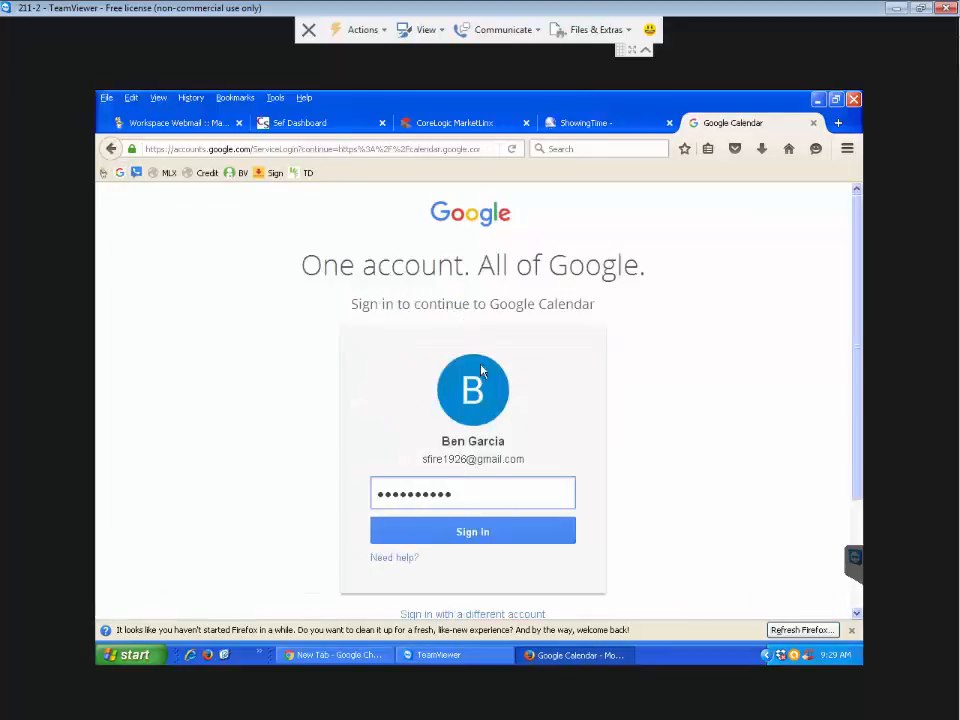
- Replace the rejected saved password with the correct one and complete the sign-in
{"action": "left_click", "coordinate": [474, 537]}
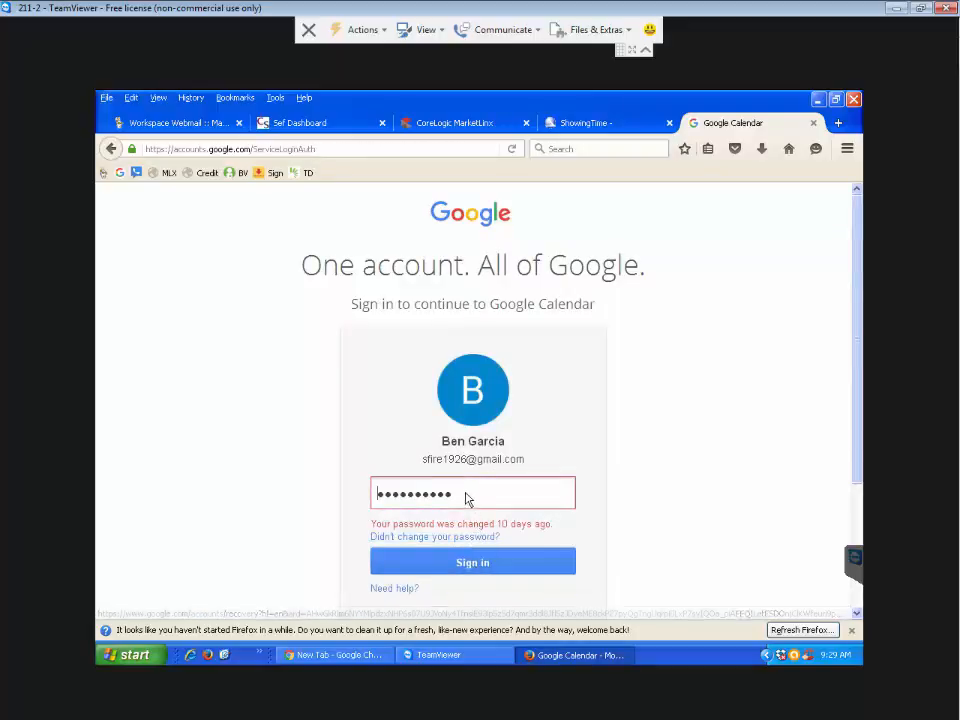
{"action": "left_click_drag", "start_coordinate": [467, 498], "coordinate": [359, 500]}
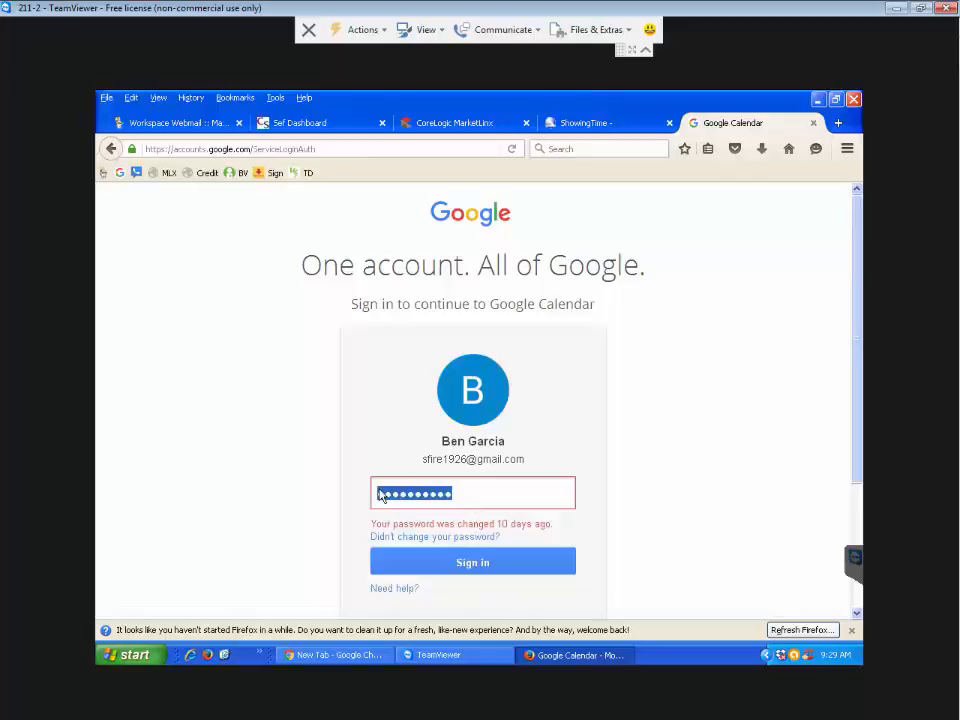
{"action": "key", "text": "BackSpace"}
{"action": "type", "text": "•••"}
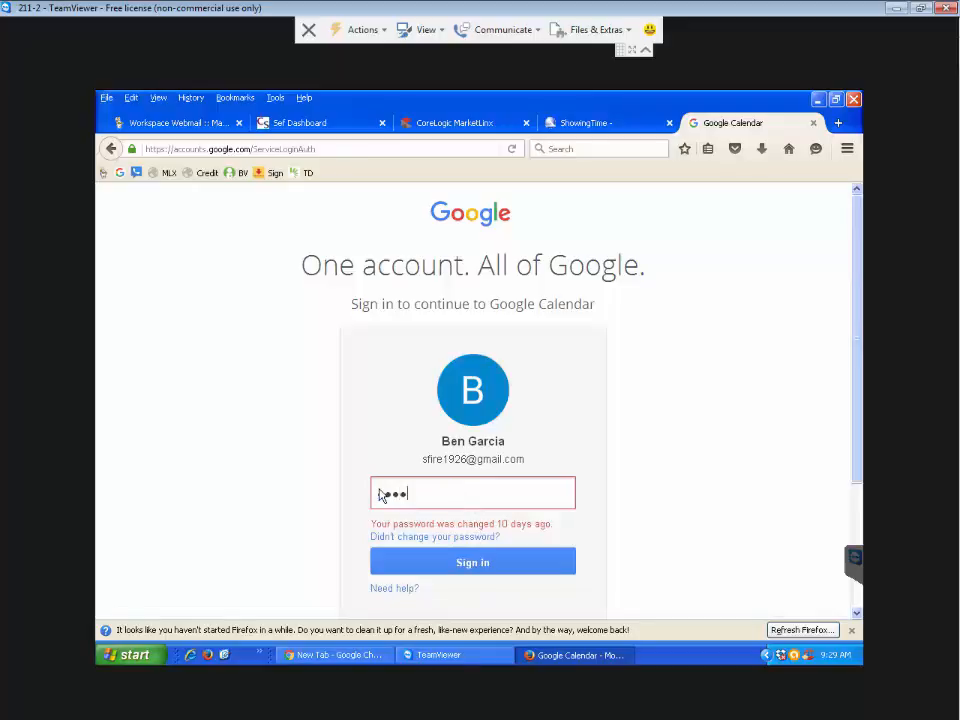
{"action": "type", "text": "••••••••••"}
{"action": "key", "text": "Return"}
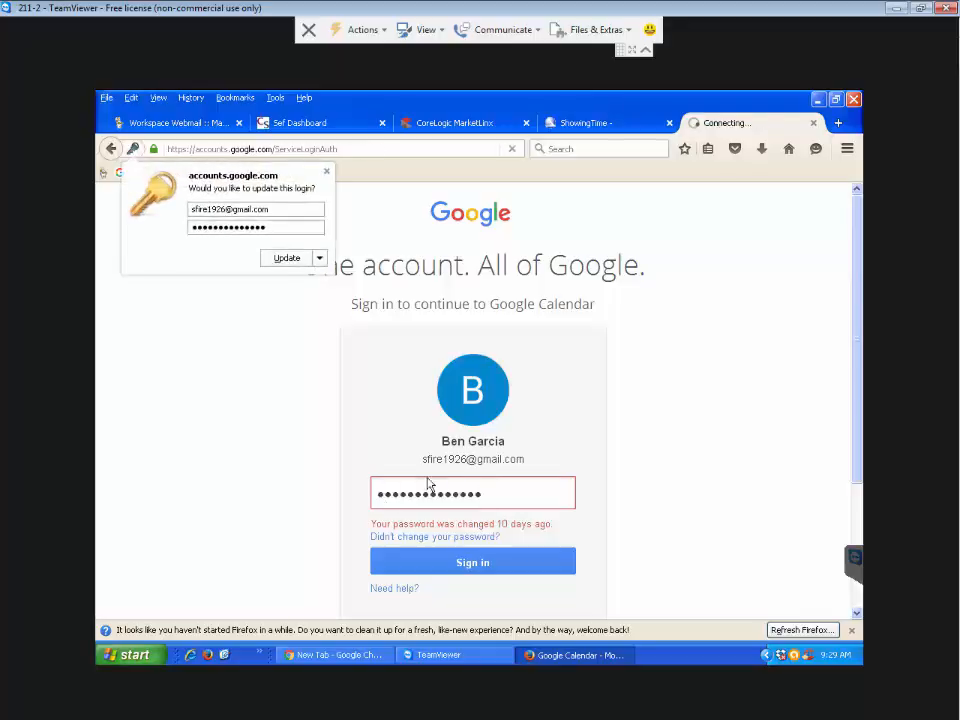
{"action": "left_click", "coordinate": [319, 258]}
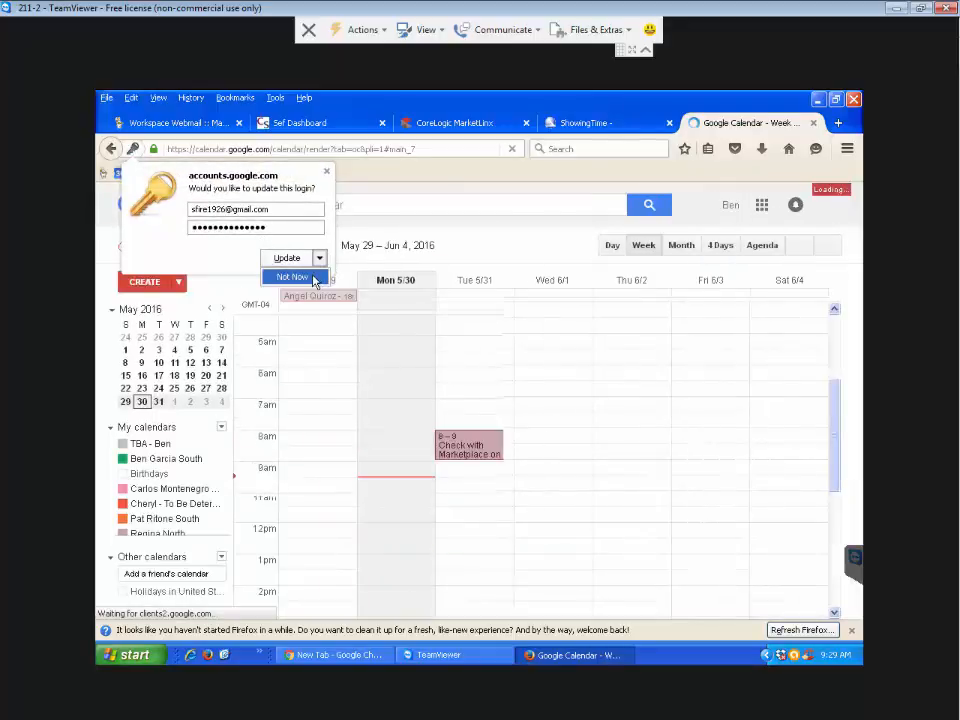
- Decline updating the saved login and start a new event on Monday, May 30 at 11am
{"action": "left_click", "coordinate": [313, 281]}
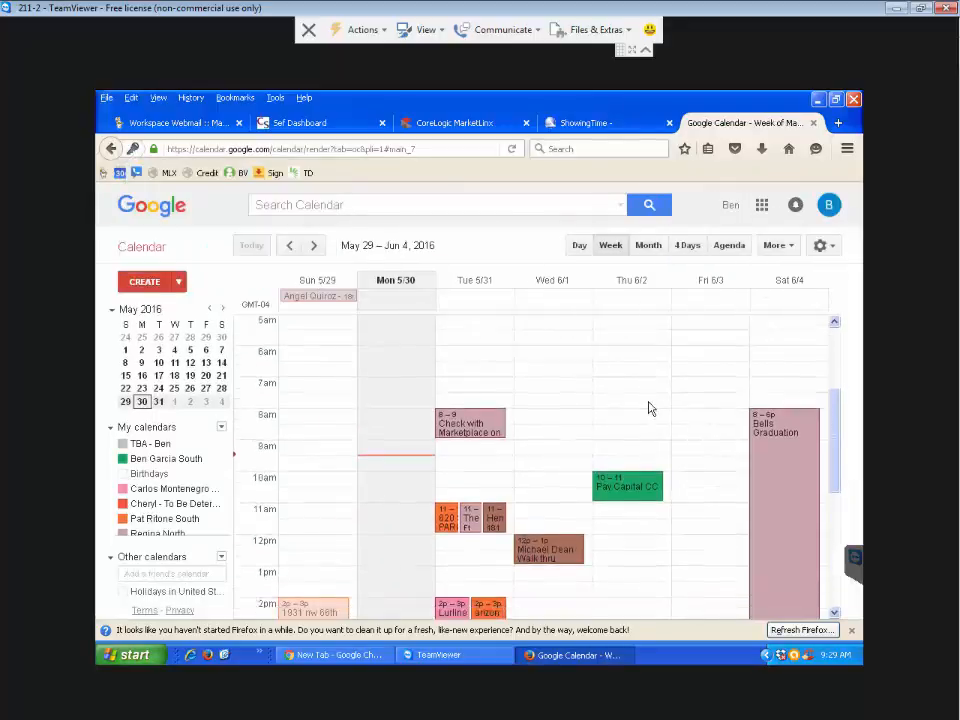
{"action": "scroll", "coordinate": [648, 408], "scroll_direction": "down", "scroll_amount": 3}
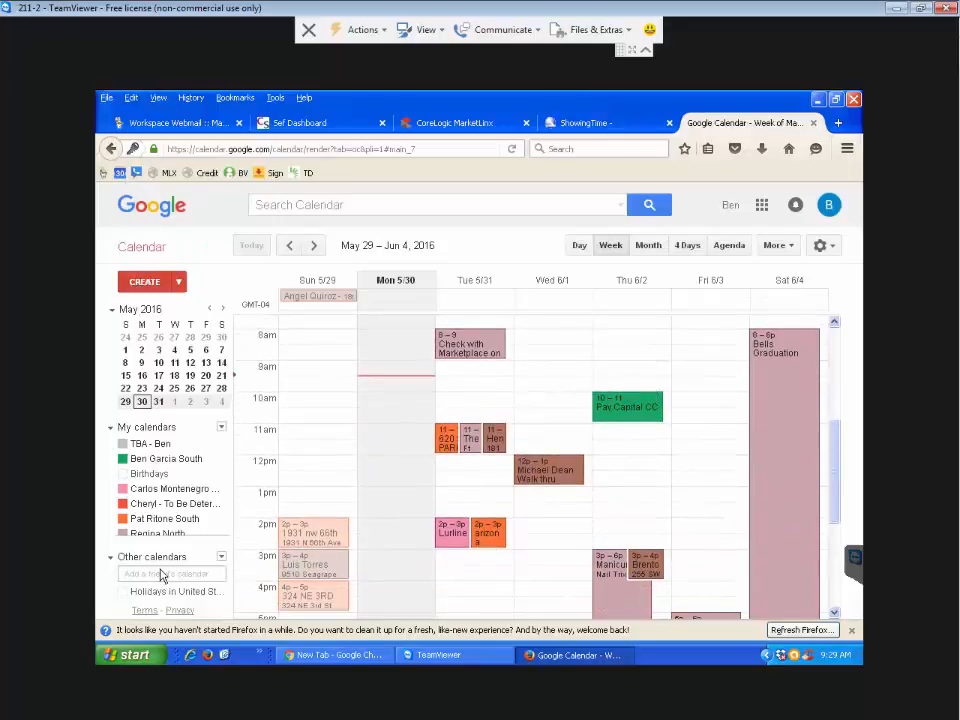
{"action": "scroll", "coordinate": [717, 445], "scroll_direction": "down", "scroll_amount": 1}
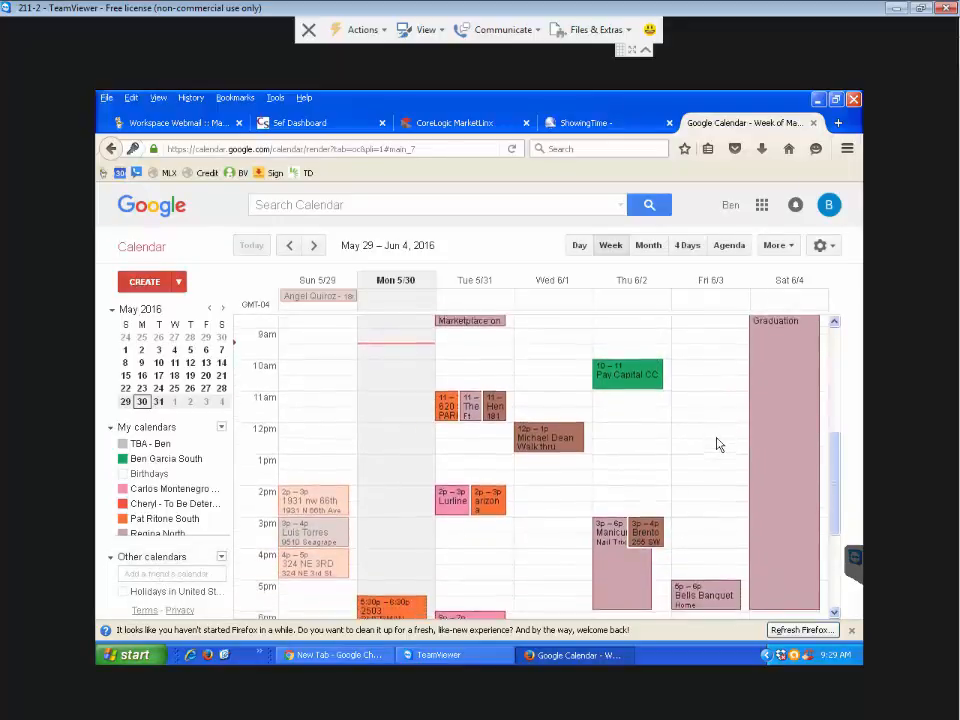
{"action": "scroll", "coordinate": [717, 445], "scroll_direction": "down", "scroll_amount": 1}
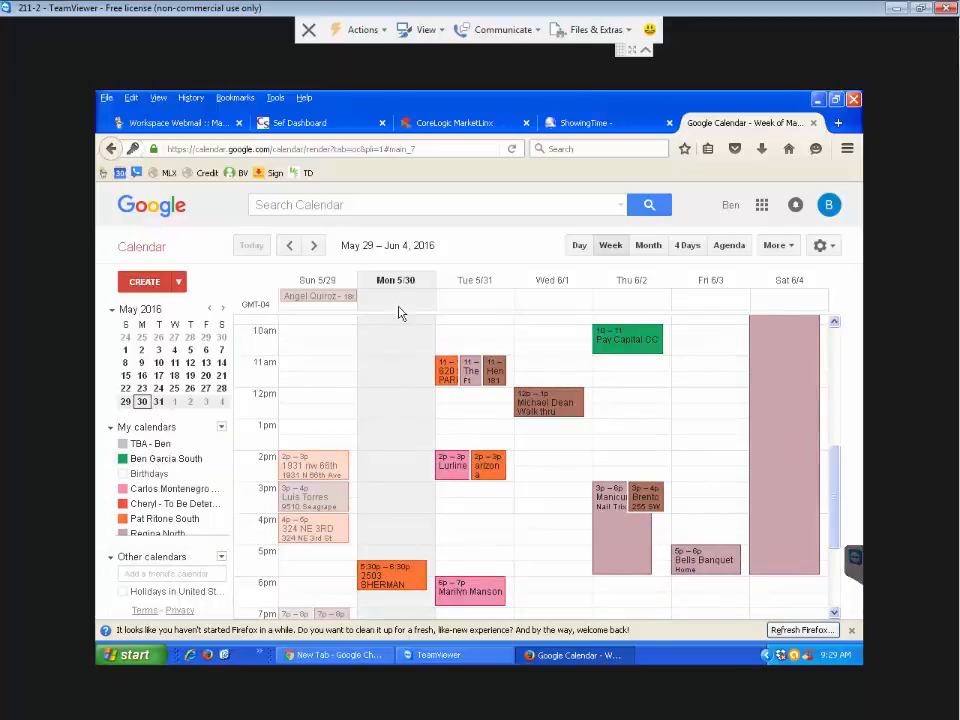
{"action": "scroll", "coordinate": [408, 478], "scroll_direction": "up", "scroll_amount": 1}
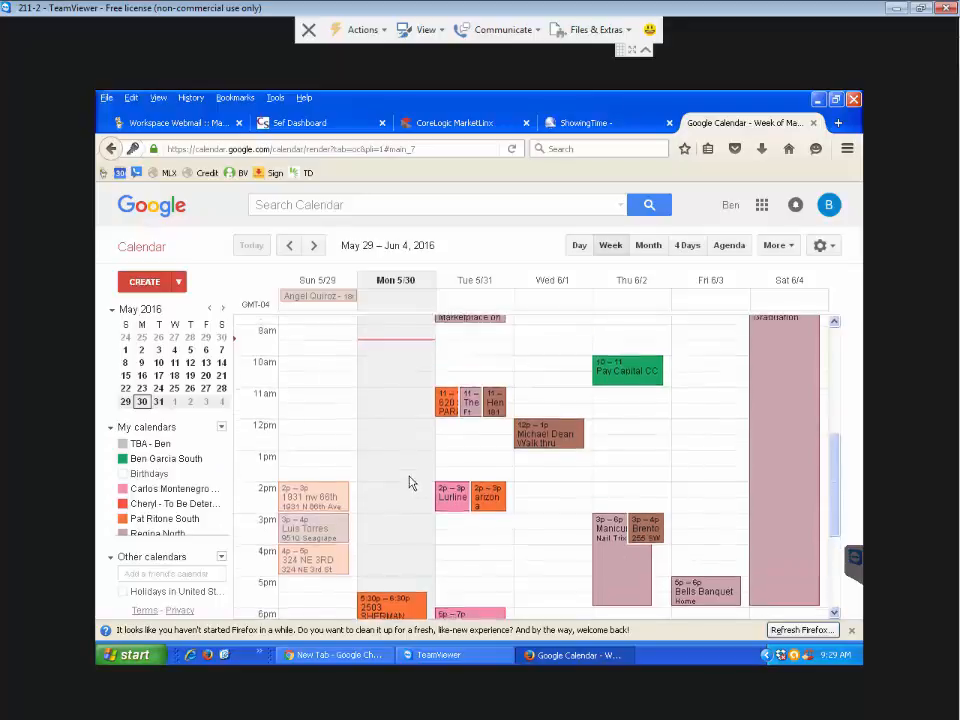
{"action": "left_click", "coordinate": [390, 406]}
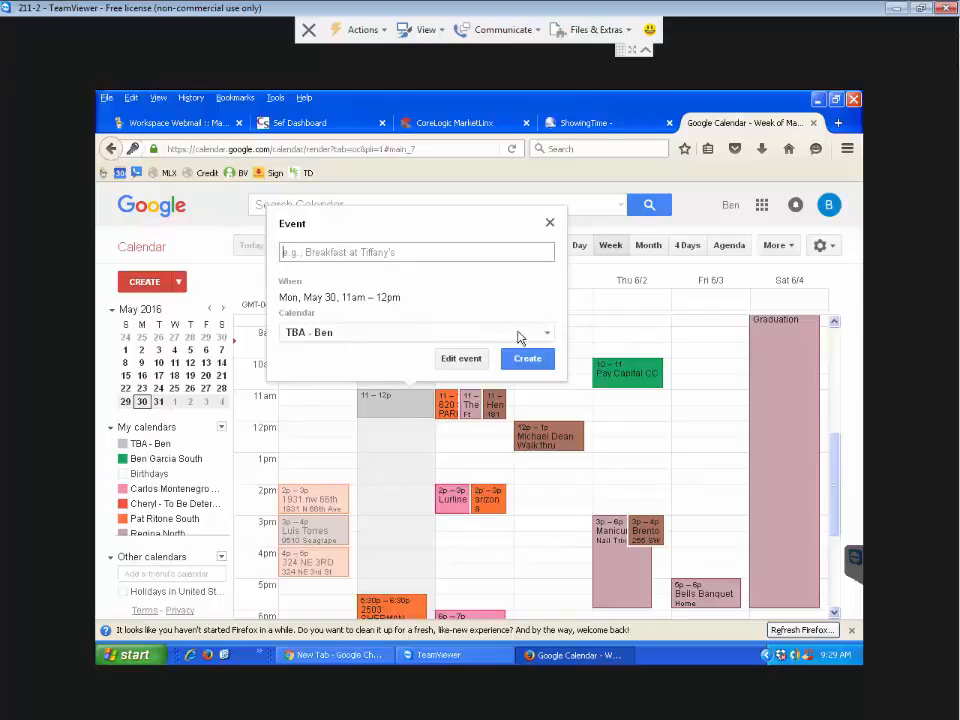
- Move the draft event to the agent's South calendar, then go to the client's forwarded e-mail
{"action": "left_click", "coordinate": [549, 334]}
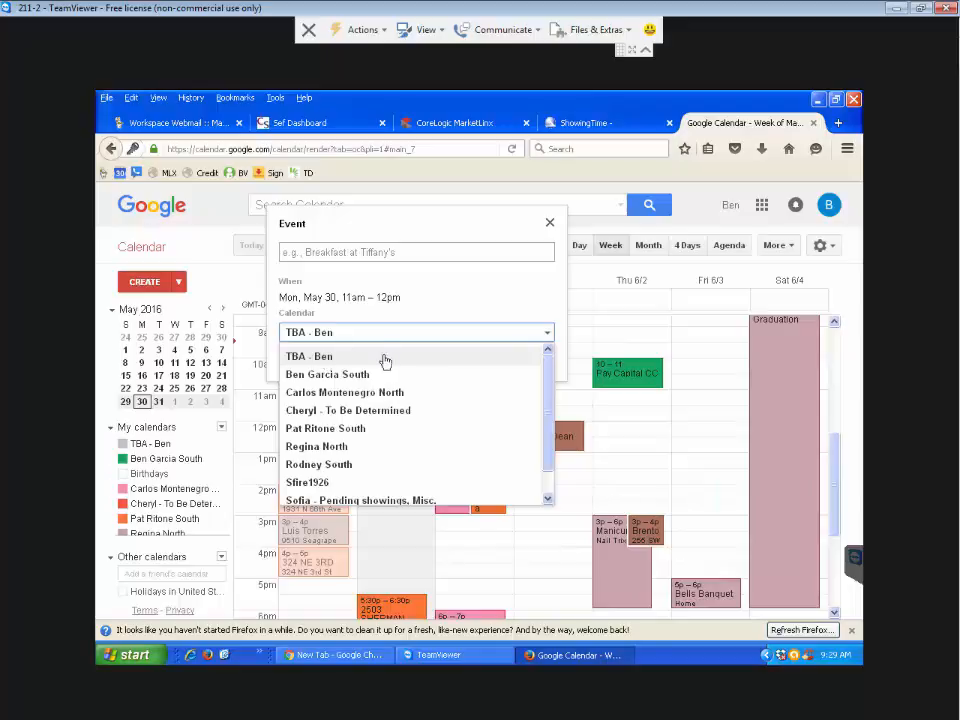
{"action": "left_click", "coordinate": [333, 376]}
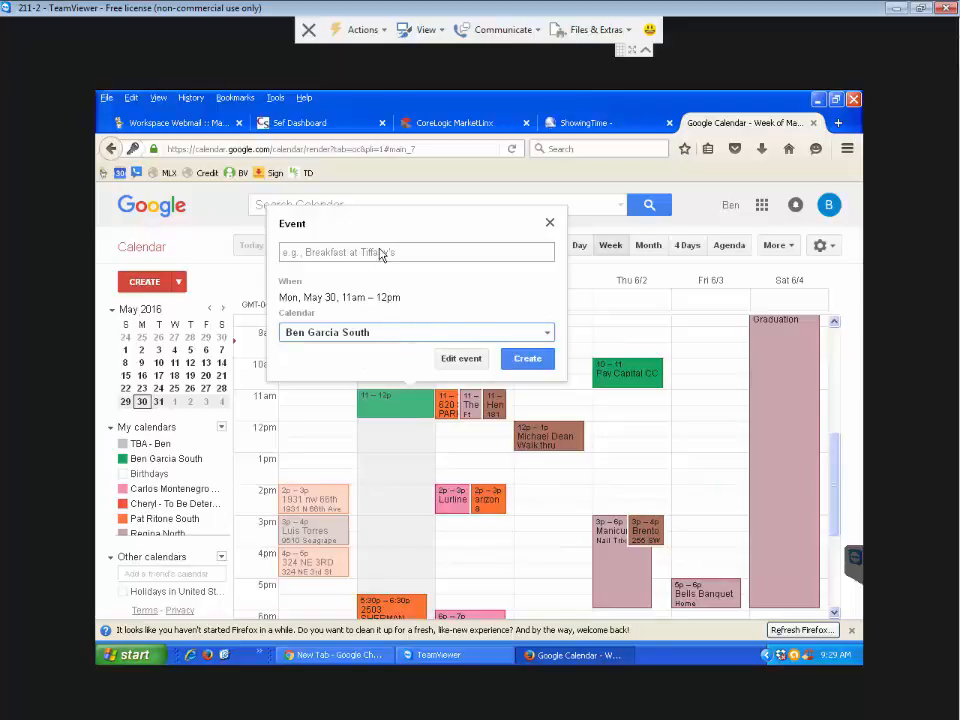
{"action": "left_click", "coordinate": [439, 253]}
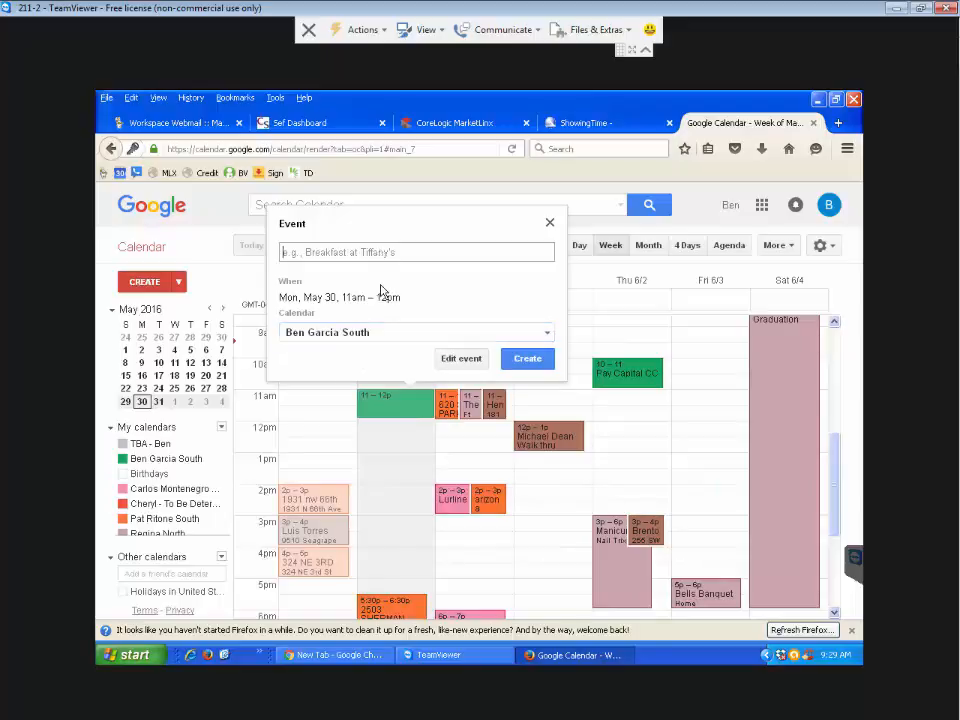
{"action": "left_click", "coordinate": [195, 122]}
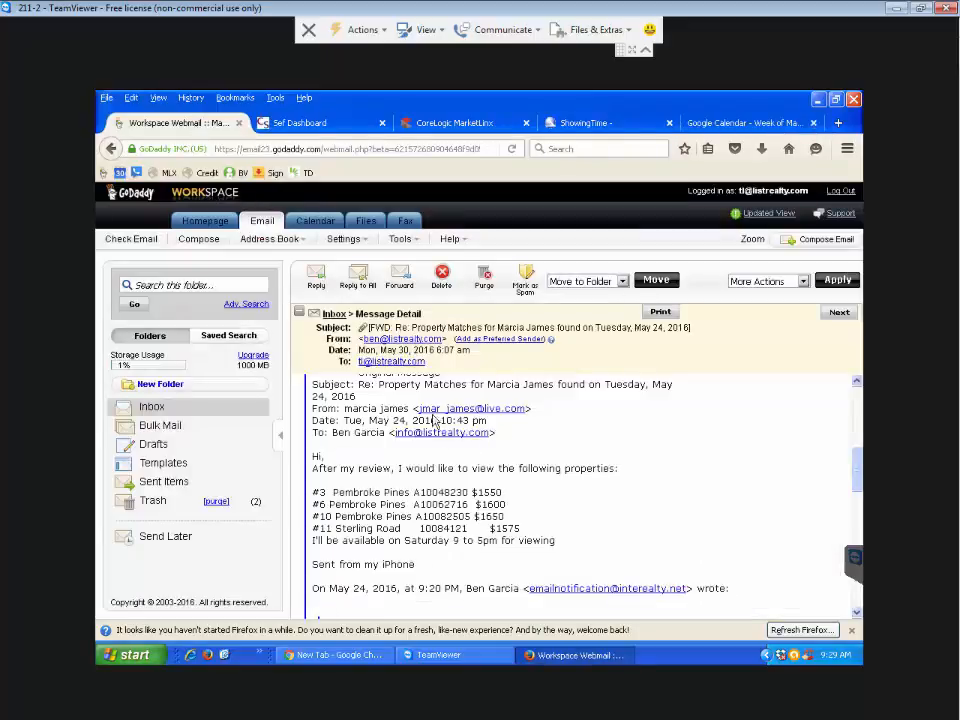
- Title the event with the client's name and e-mail copied from the message, plus their phone number
{"action": "left_click_drag", "start_coordinate": [344, 410], "coordinate": [533, 416]}
{"action": "key", "text": "ctrl+c"}
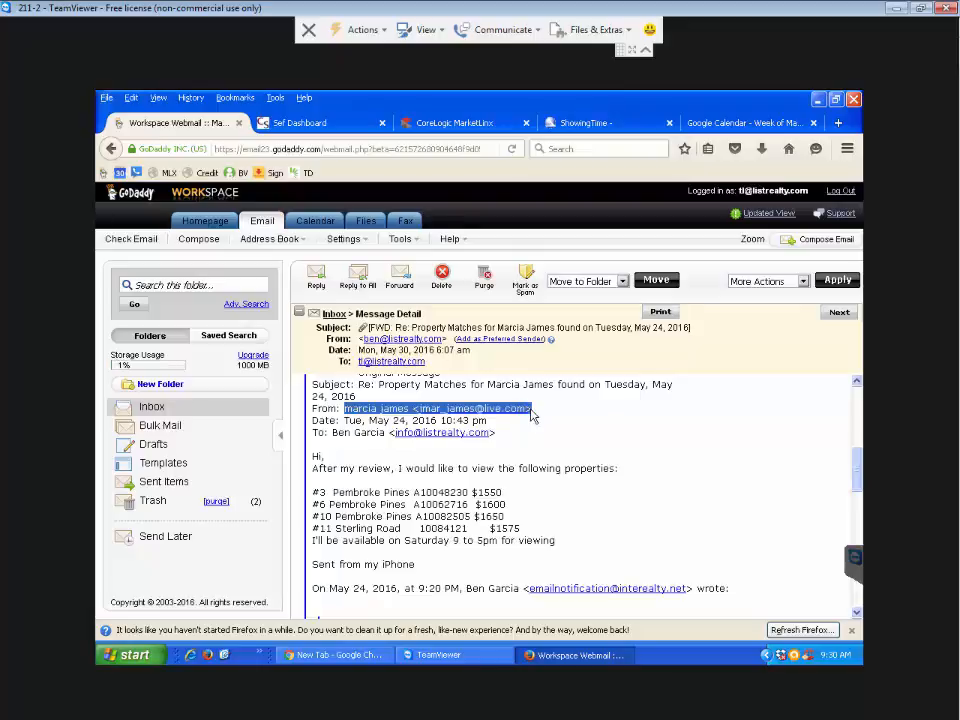
{"action": "left_click", "coordinate": [720, 122]}
{"action": "key", "text": "ctrl+v"}
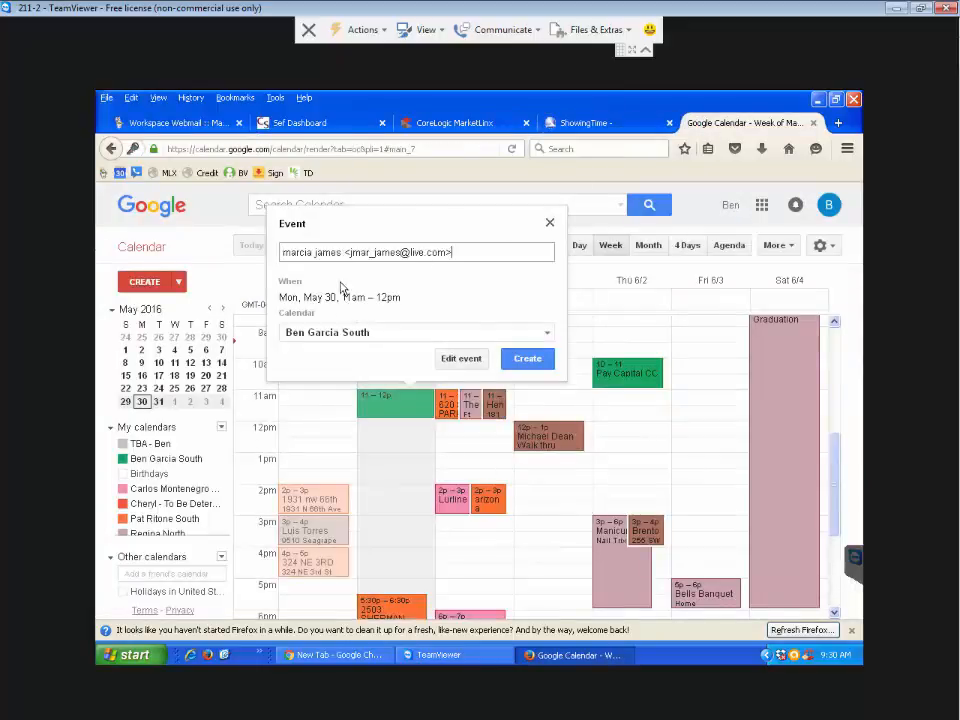
{"action": "key", "text": "BackSpace"}
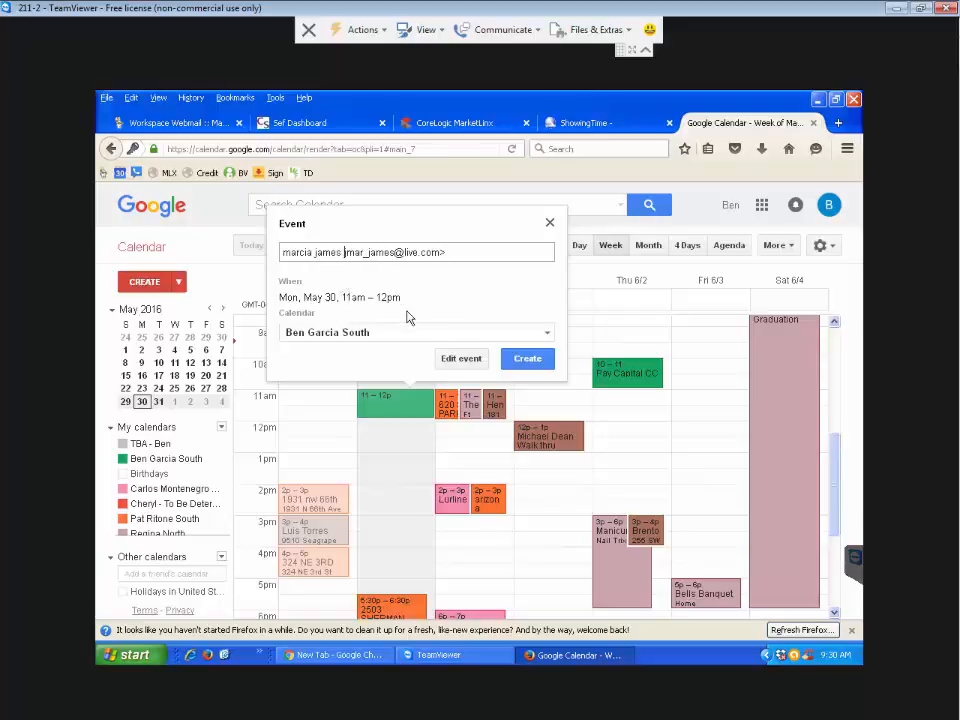
{"action": "type", "text": "j"}
{"action": "left_click", "coordinate": [463, 256]}
{"action": "left_click", "coordinate": [343, 253]}
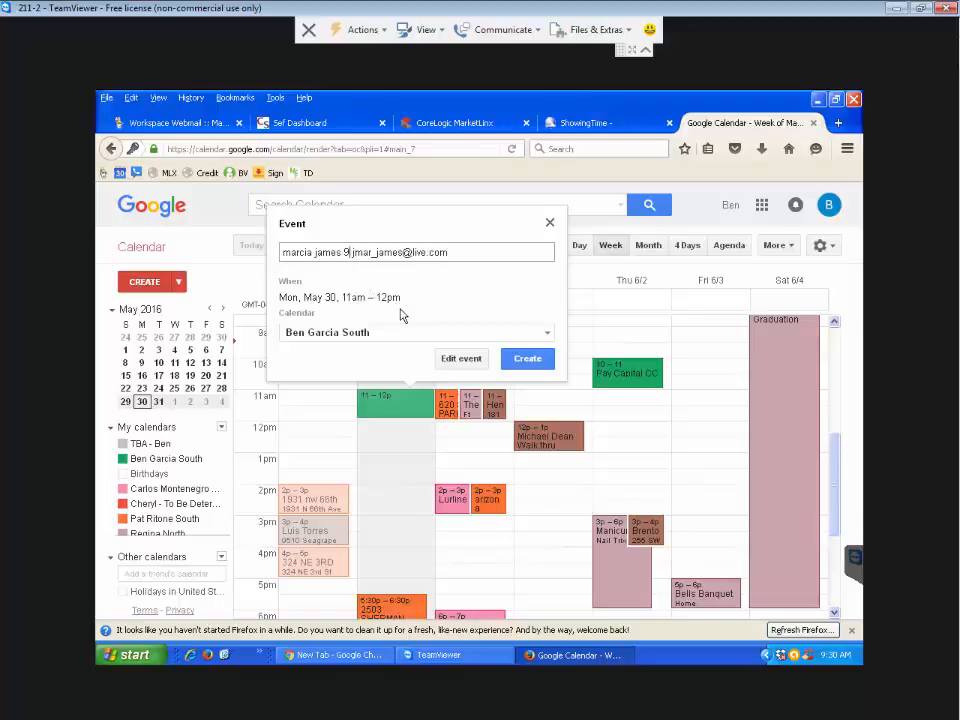
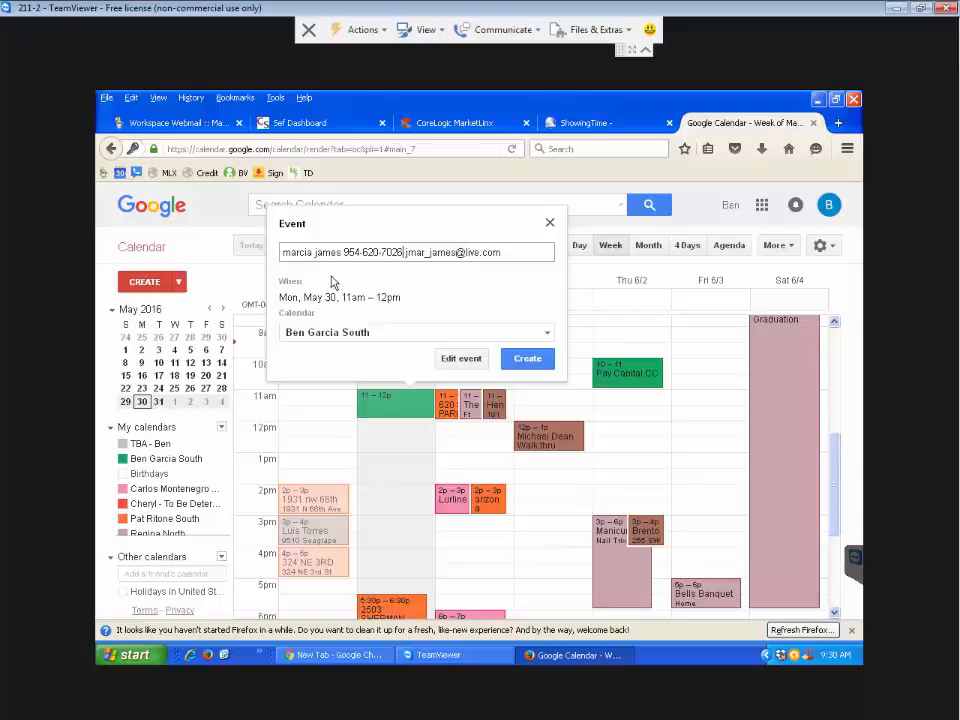
- Capitalize the client's first and last name in the title and create the event
{"action": "left_click", "coordinate": [316, 253]}
{"action": "key", "text": "BackSpace"}
{"action": "type", "text": "J"}
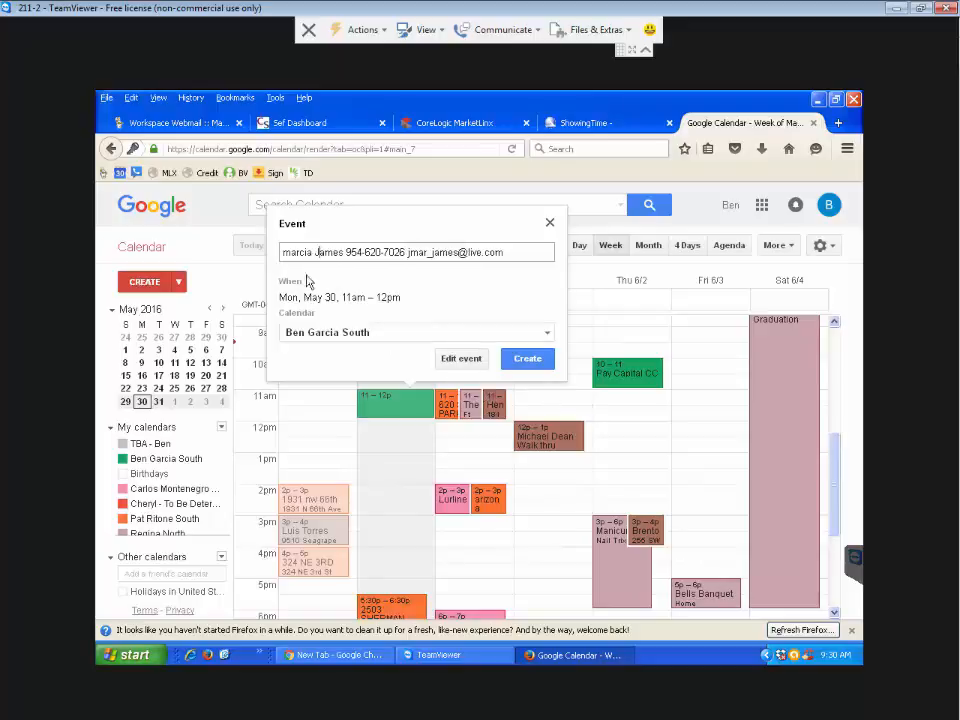
{"action": "left_click", "coordinate": [289, 253]}
{"action": "key", "text": "BackSpace"}
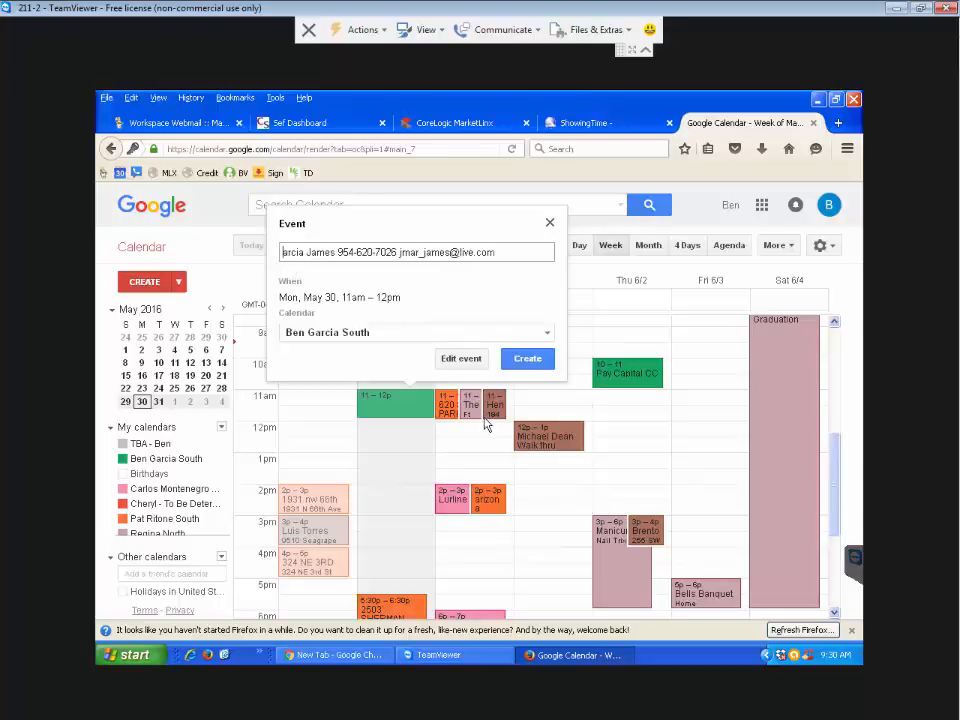
{"action": "type", "text": "M"}
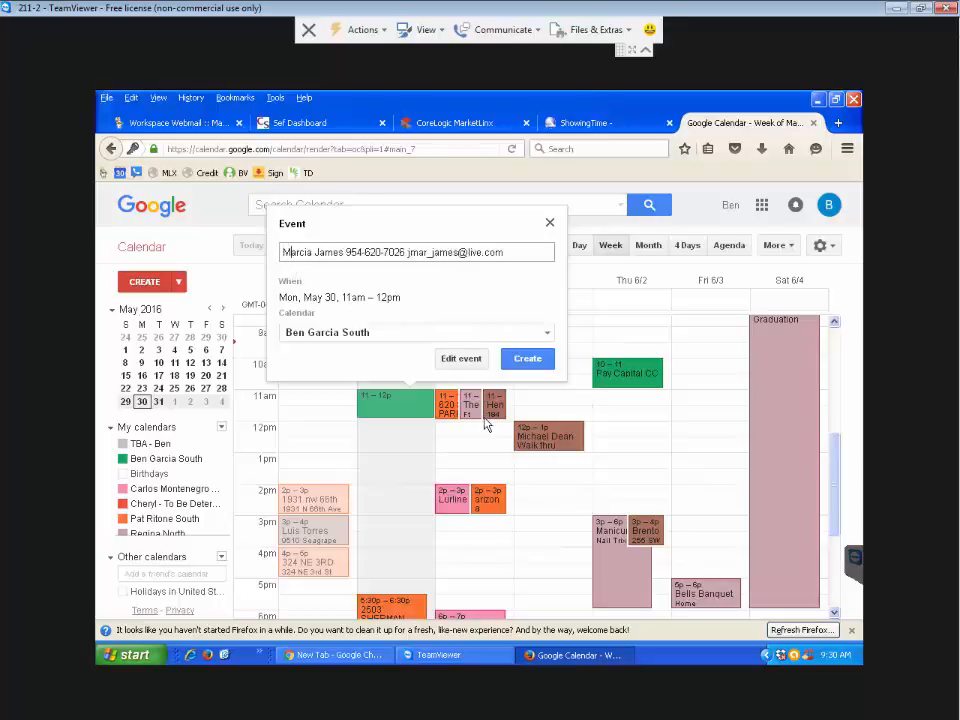
{"action": "left_click", "coordinate": [527, 360]}
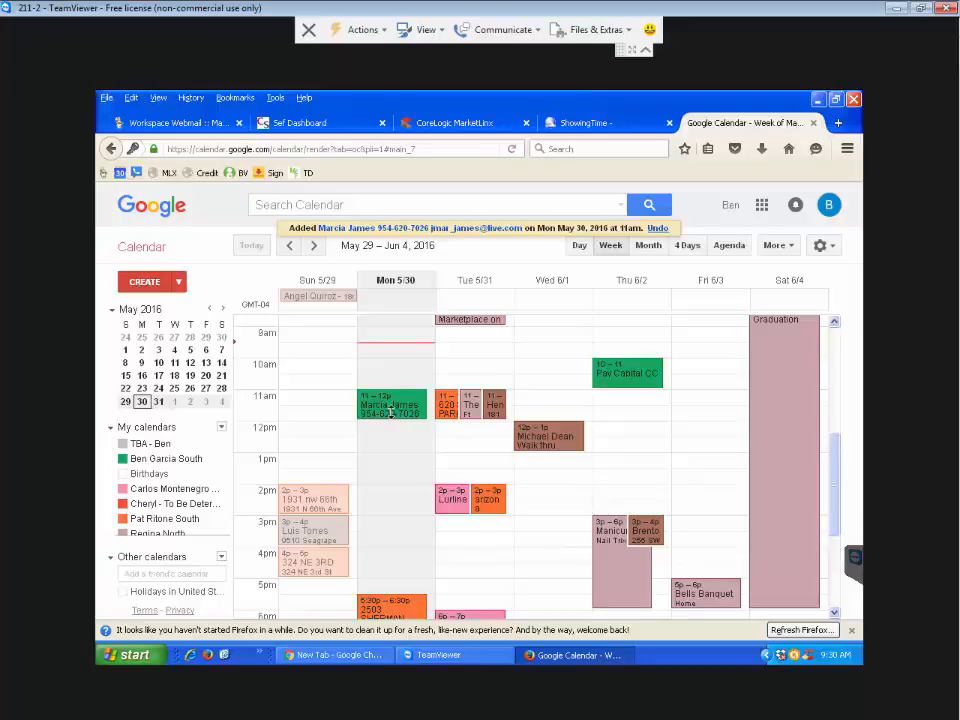
- Shorten the client's event to 11:00–11:30am and open its full details page
{"action": "left_click_drag", "start_coordinate": [391, 414], "coordinate": [391, 401]}
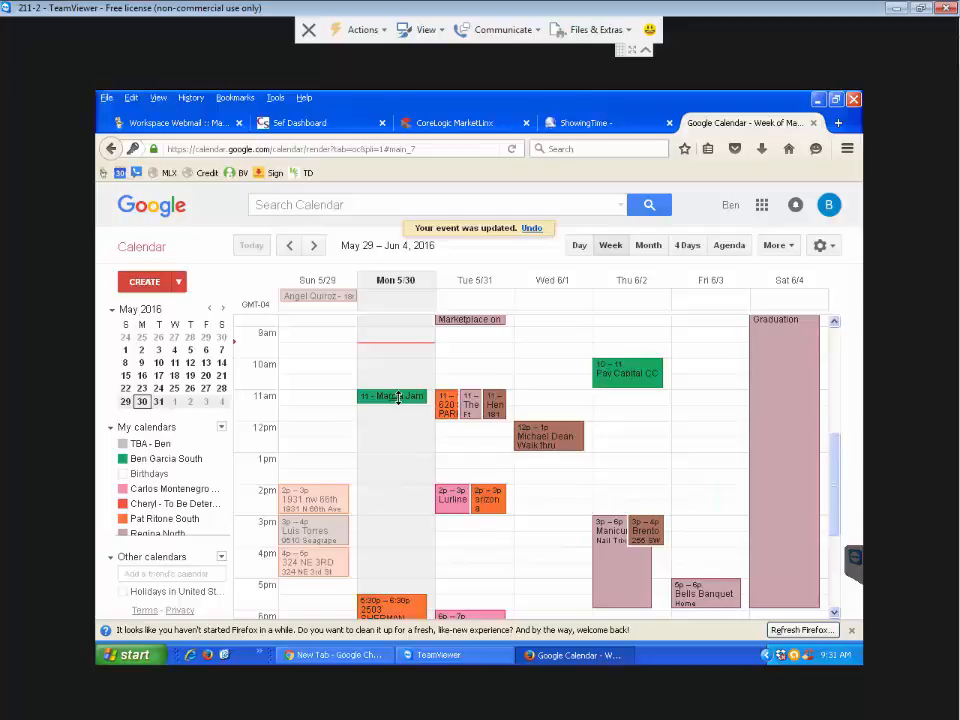
{"action": "double_click", "coordinate": [398, 397]}
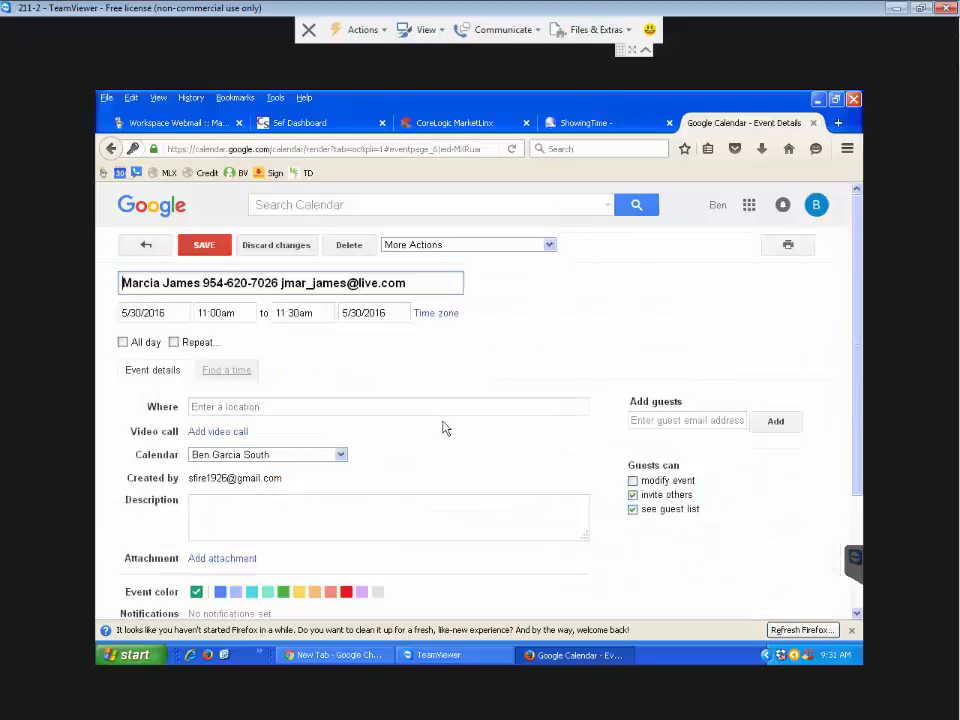
{"action": "left_click", "coordinate": [403, 407]}
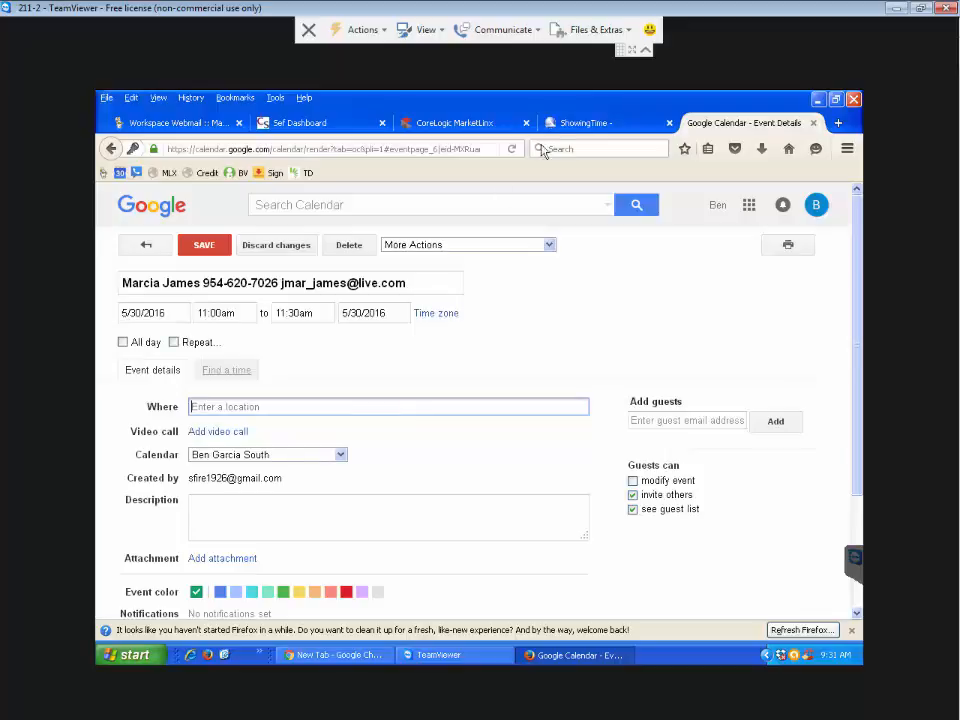
{"action": "left_click", "coordinate": [454, 123]}
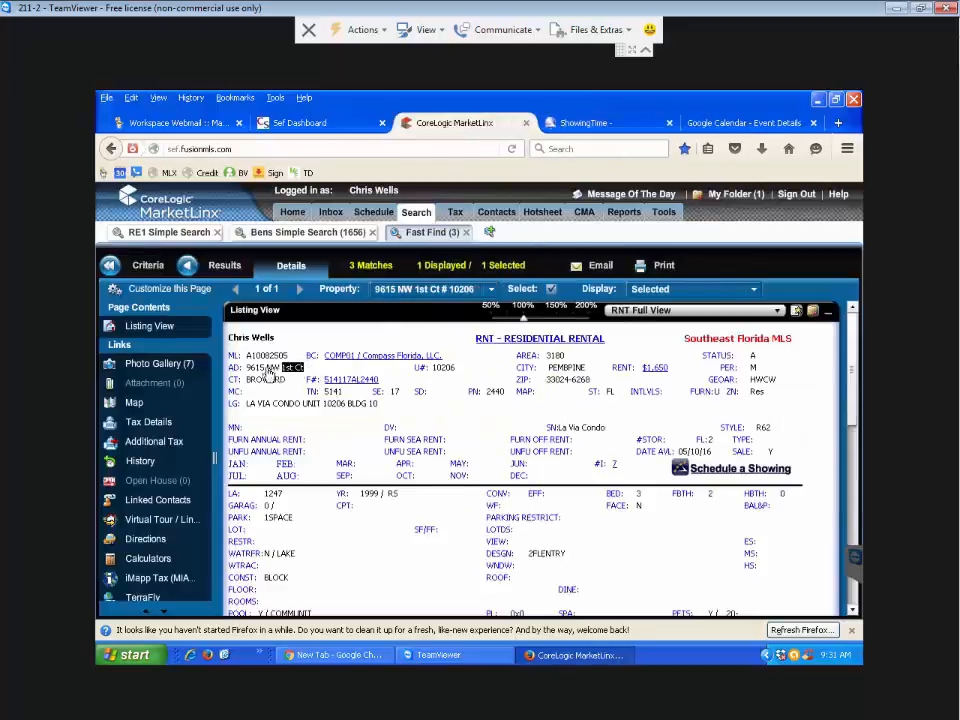
{"action": "left_click_drag", "start_coordinate": [304, 368], "coordinate": [250, 373]}
{"action": "key", "text": "ctrl+c"}
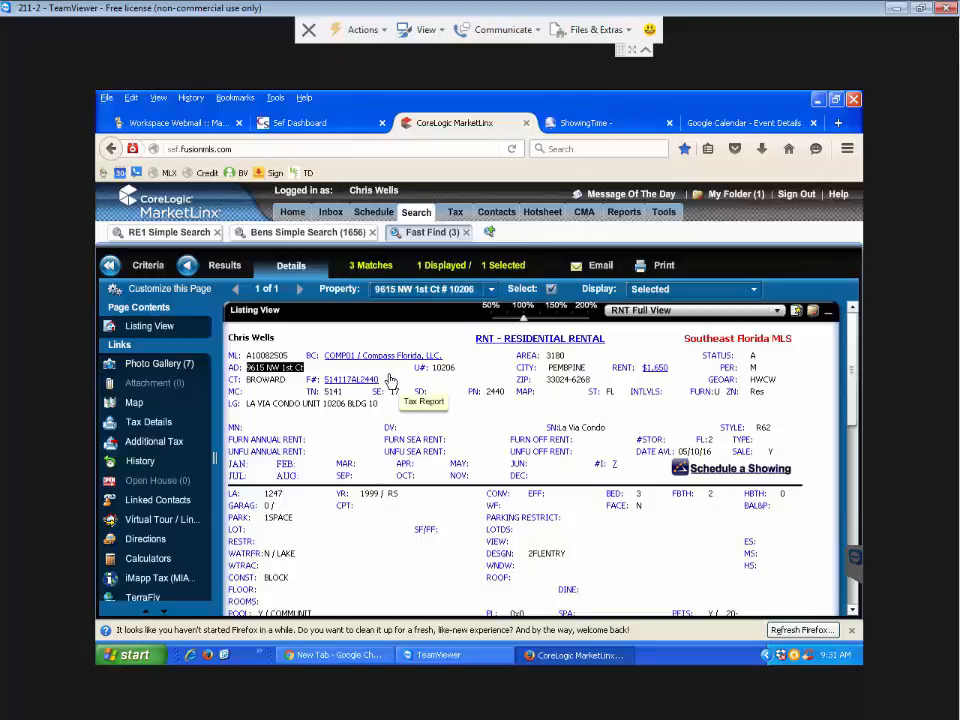
{"action": "left_click", "coordinate": [704, 123]}
{"action": "key", "text": "ctrl+v"}
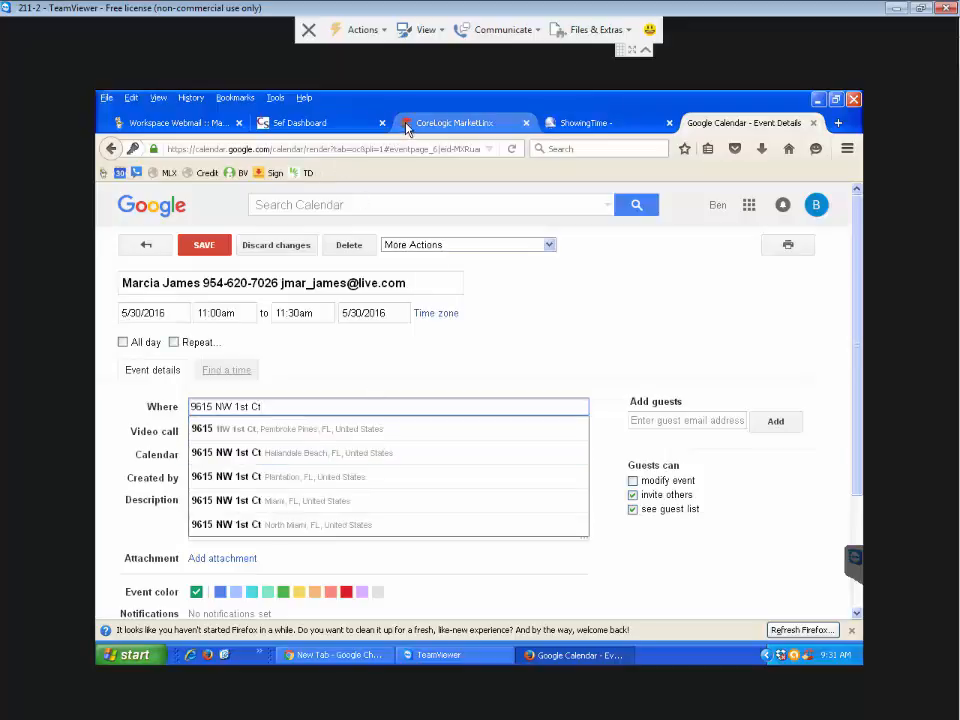
{"action": "left_click", "coordinate": [432, 122]}
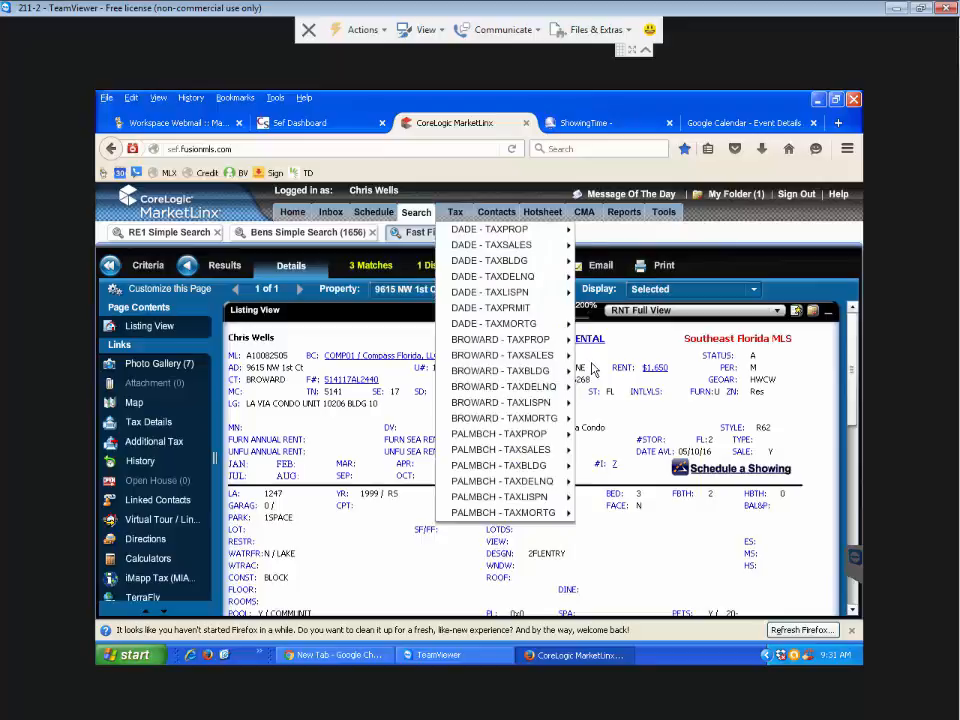
{"action": "left_click_drag", "start_coordinate": [589, 369], "coordinate": [520, 375]}
{"action": "left_click", "coordinate": [568, 382]}
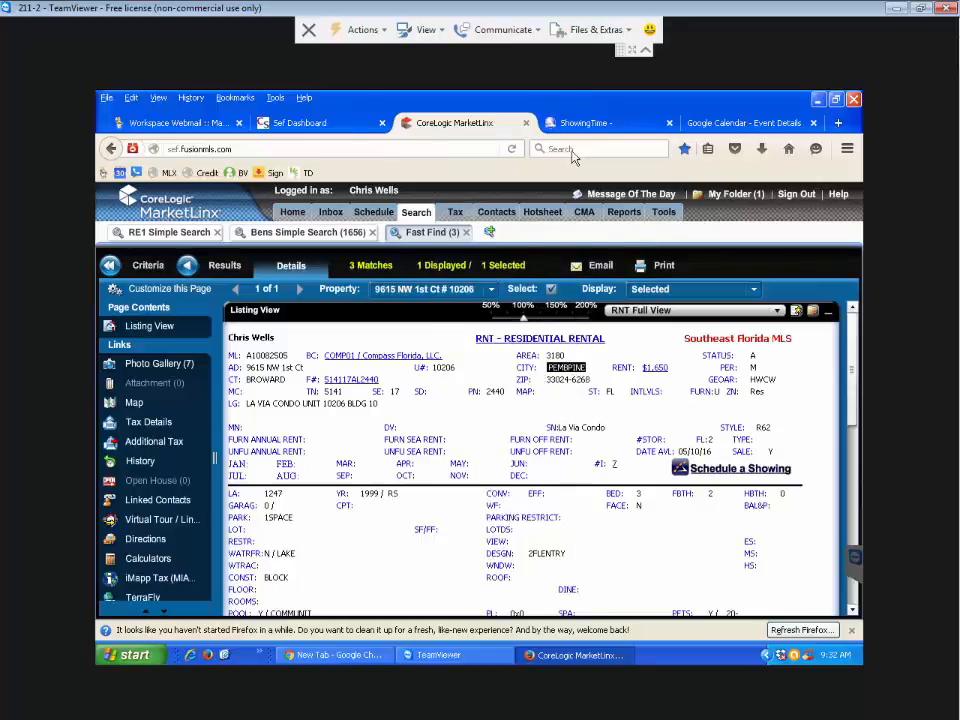
{"action": "left_click", "coordinate": [700, 133]}
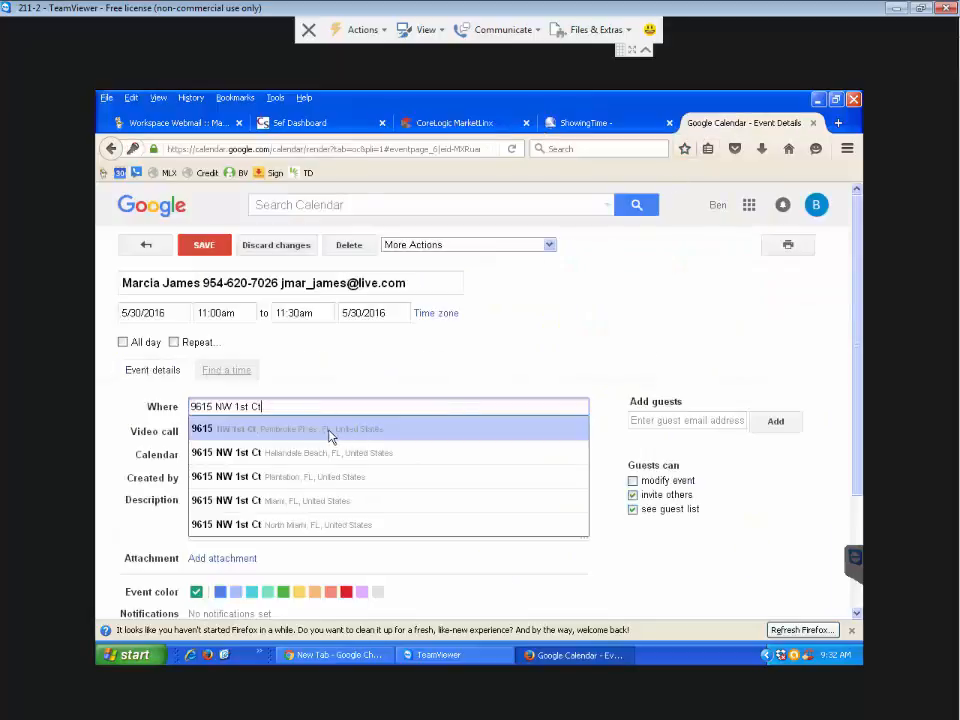
{"action": "left_click", "coordinate": [293, 429]}
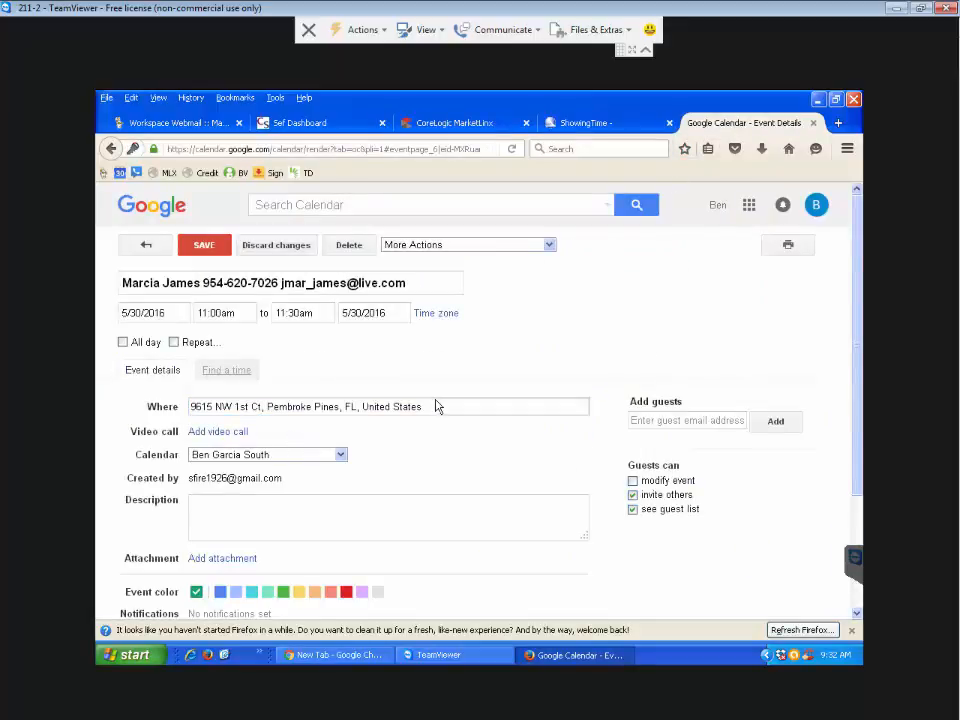
- Copy the address into the description and add the 'Lockbox Request' note
{"action": "left_click_drag", "start_coordinate": [432, 406], "coordinate": [174, 413]}
{"action": "key", "text": "ctrl+c"}
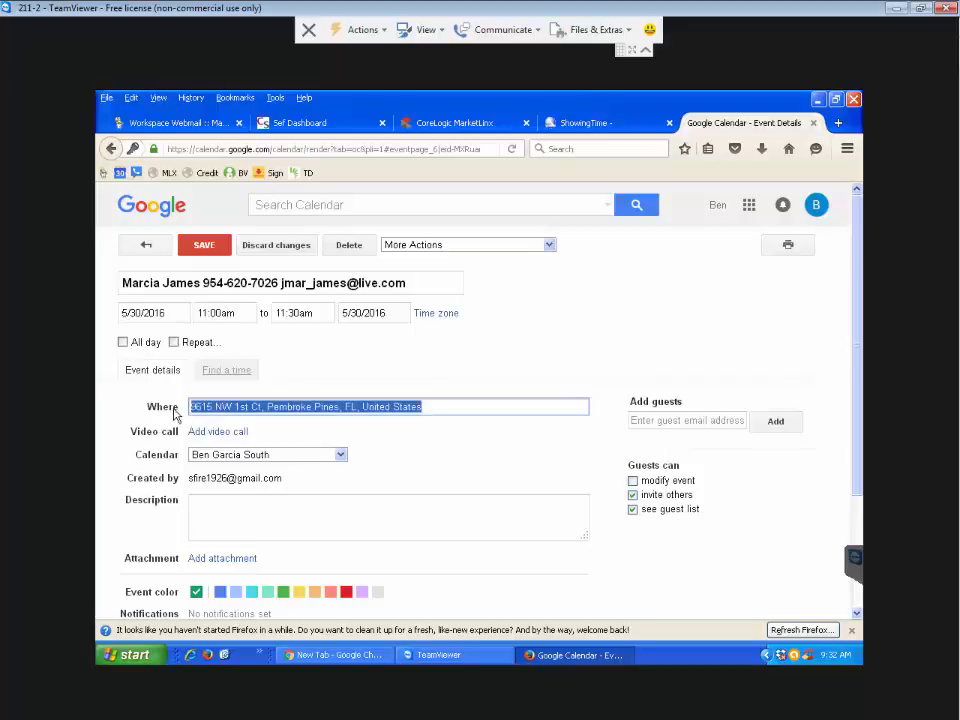
{"action": "left_click", "coordinate": [193, 518]}
{"action": "key", "text": "ctrl+v"}
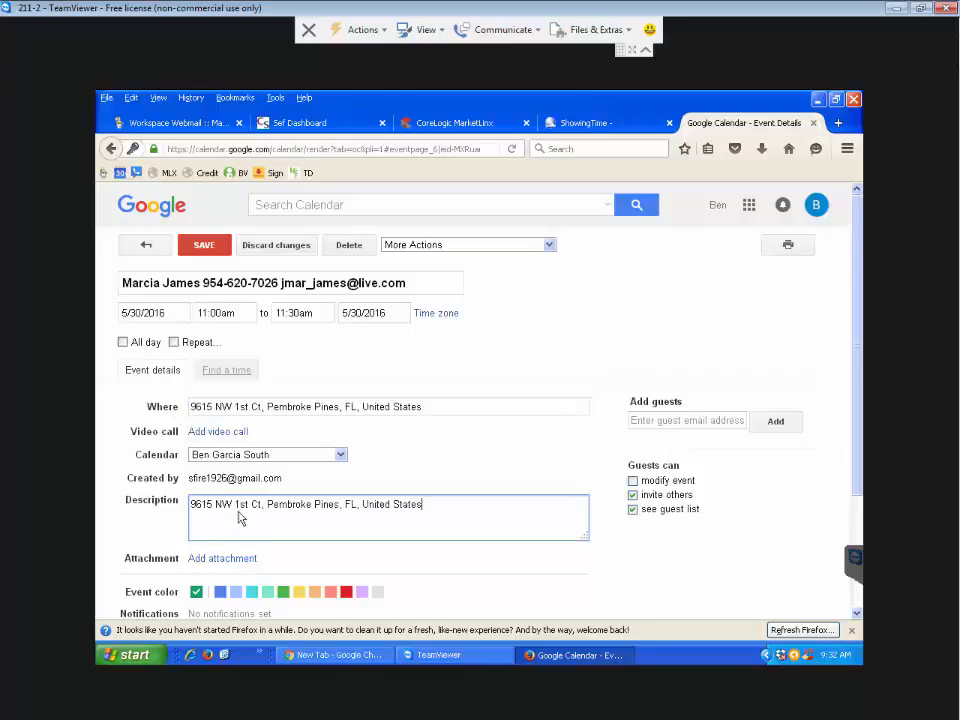
{"action": "key", "text": "Home"}
{"action": "type", "text": "ocv"}
{"action": "type", "text": "bo"}
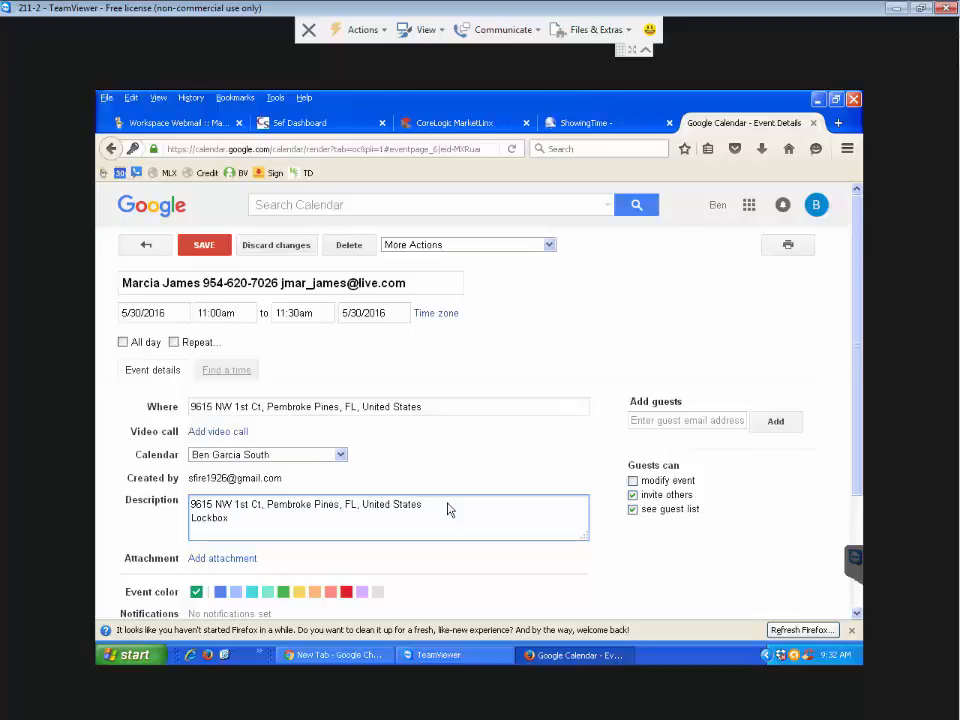
{"action": "type", "text": "x Re"}
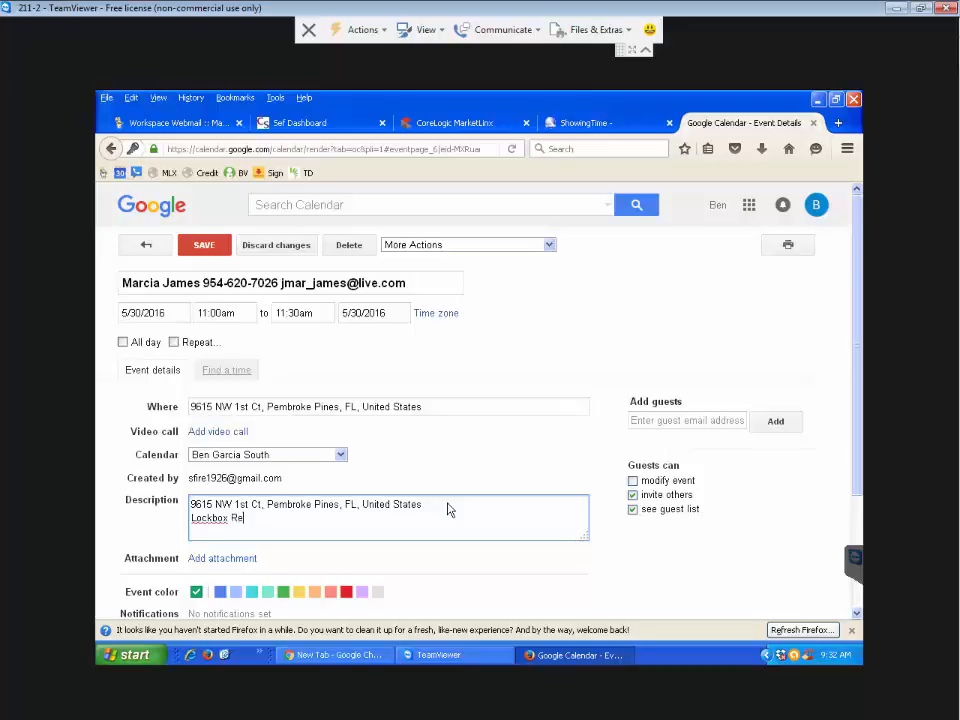
{"action": "type", "text": "quested a Showing"}
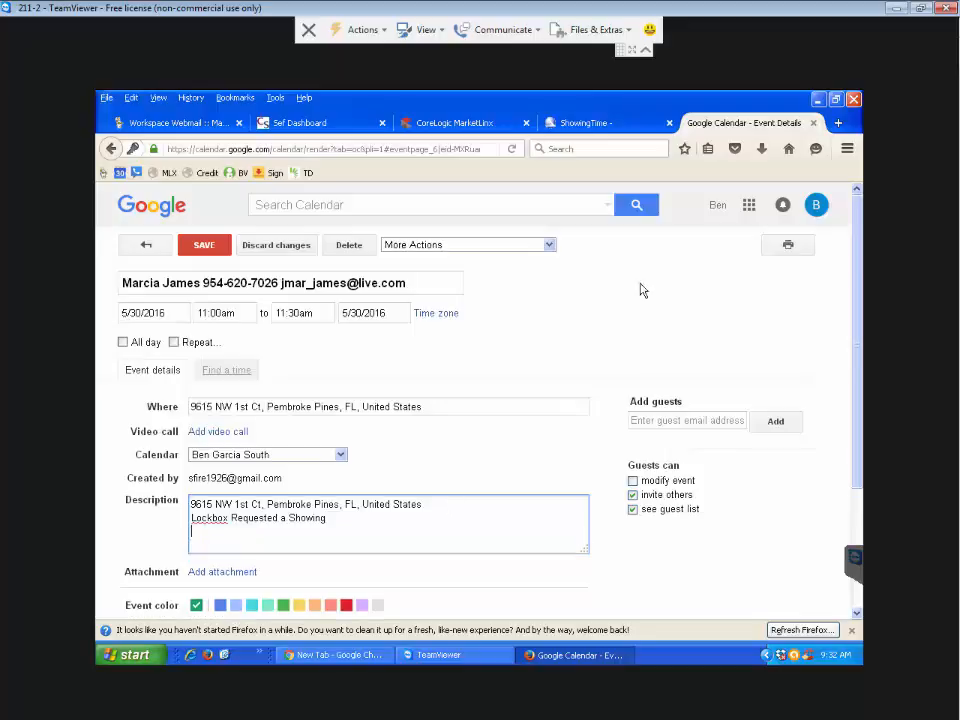
{"action": "left_click", "coordinate": [458, 124]}
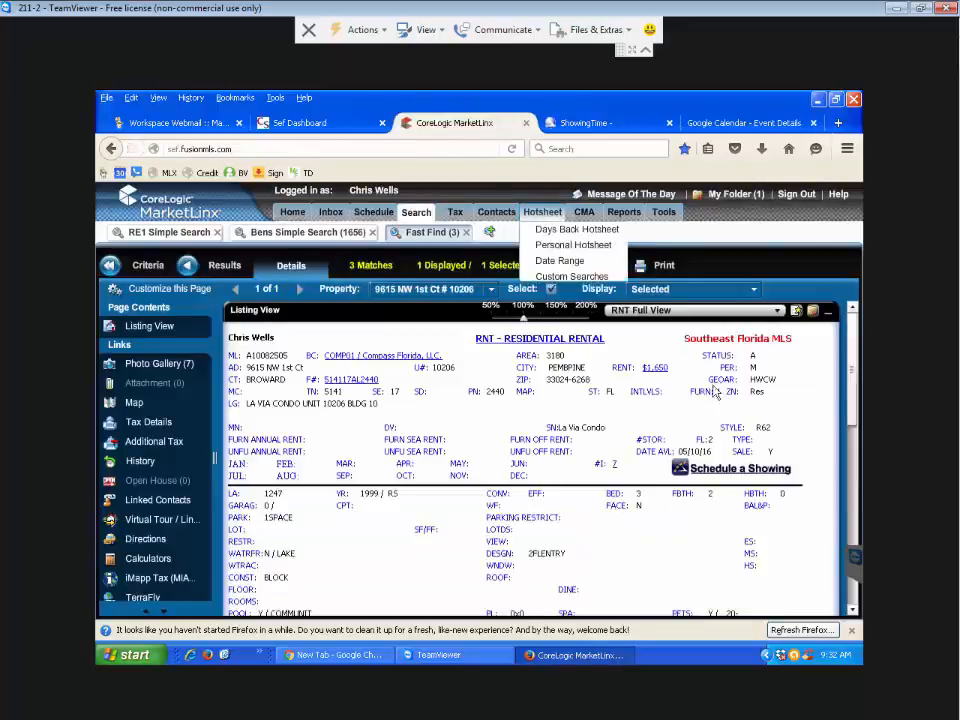
{"action": "scroll", "coordinate": [851, 374], "scroll_direction": "down", "scroll_amount": 3}
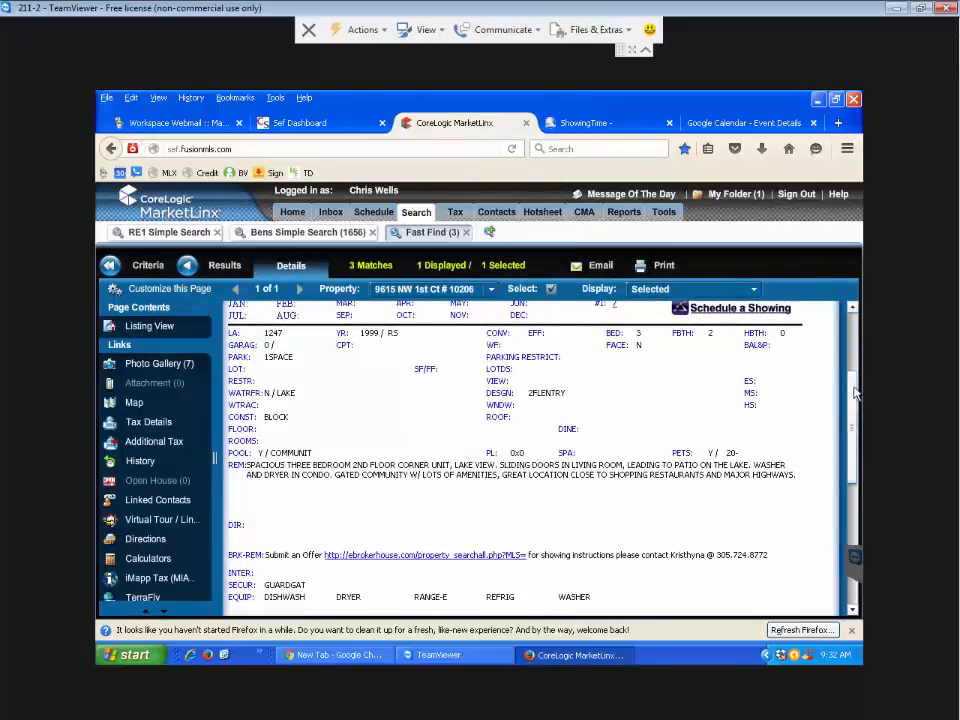
{"action": "scroll", "coordinate": [851, 340], "scroll_direction": "up", "scroll_amount": 3}
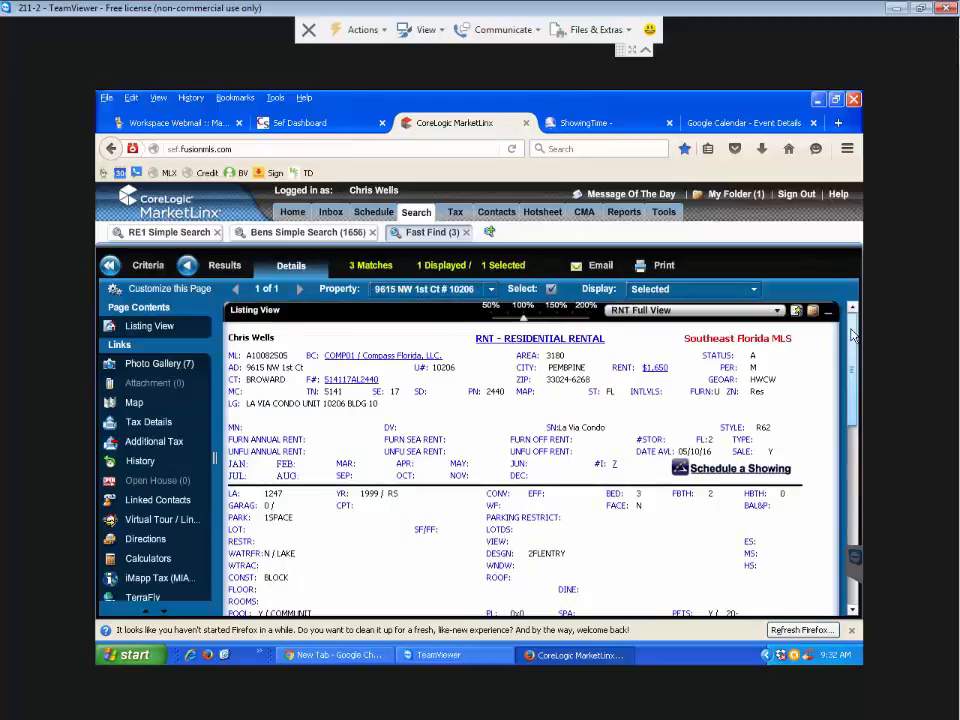
{"action": "left_click_drag", "start_coordinate": [852, 342], "coordinate": [856, 371]}
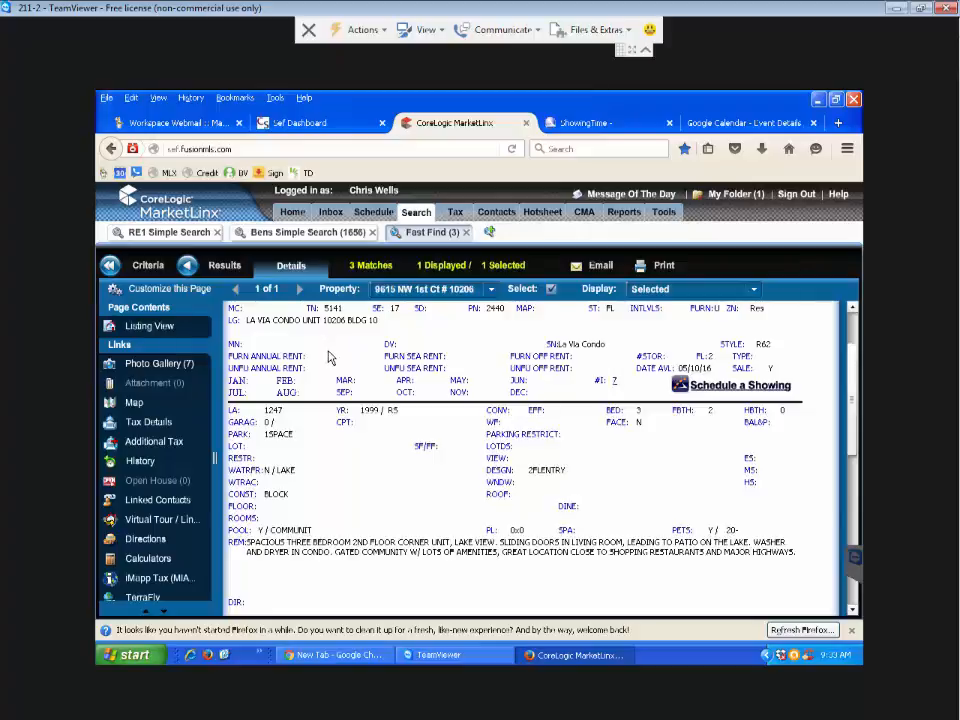
{"action": "left_click", "coordinate": [600, 267]}
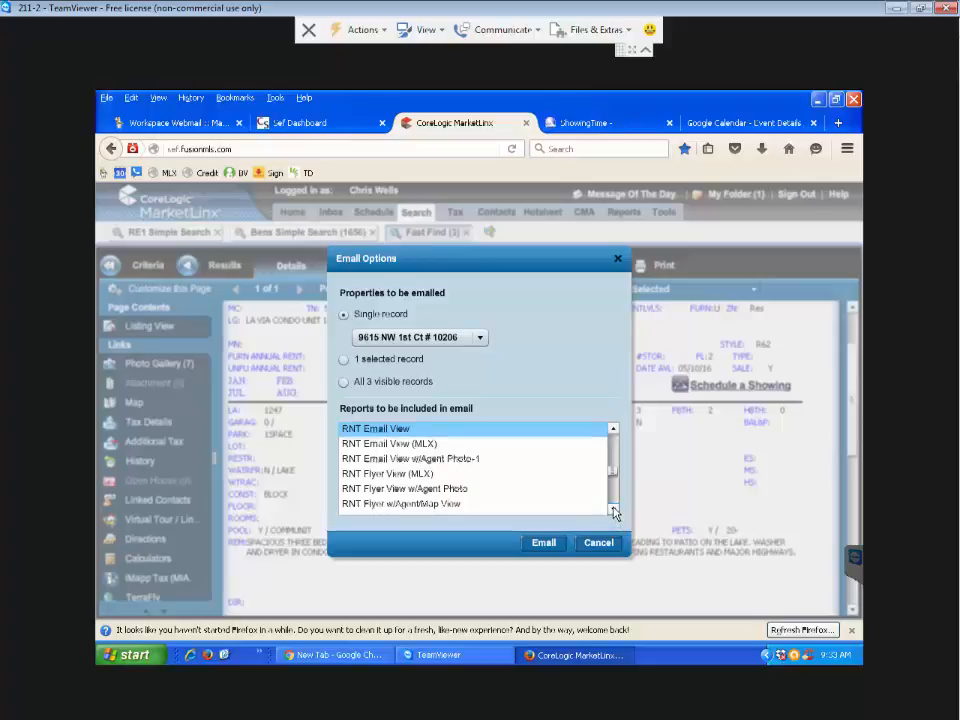
- Choose the RNT Full View report in Email Options and continue to Send Email
{"action": "left_click_drag", "start_coordinate": [614, 512], "coordinate": [613, 430]}
{"action": "left_click", "coordinate": [393, 431]}
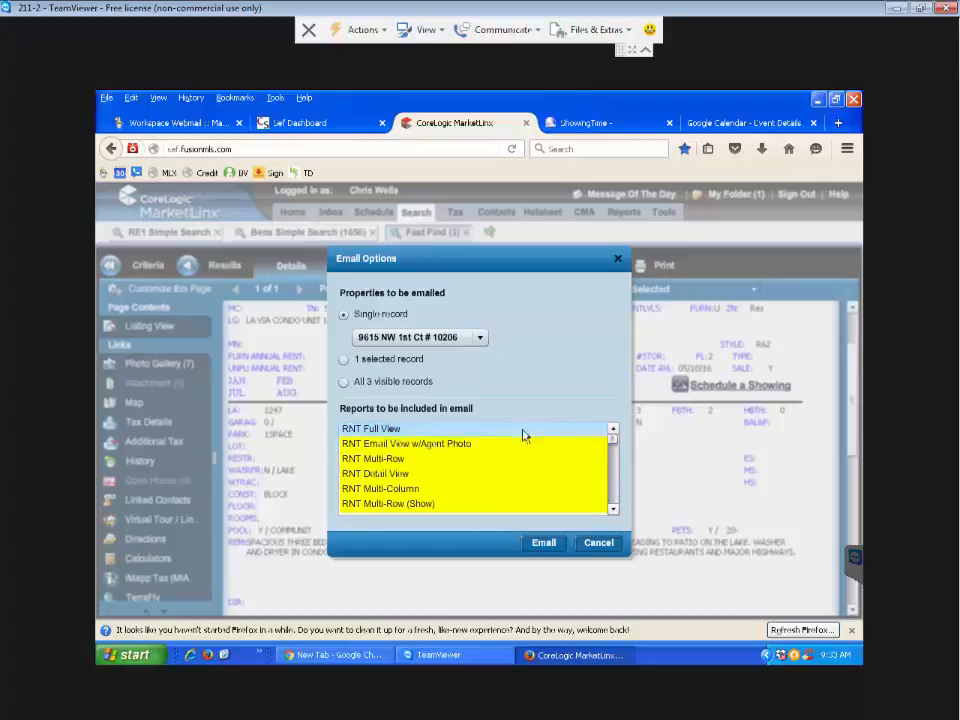
{"action": "left_click", "coordinate": [556, 545]}
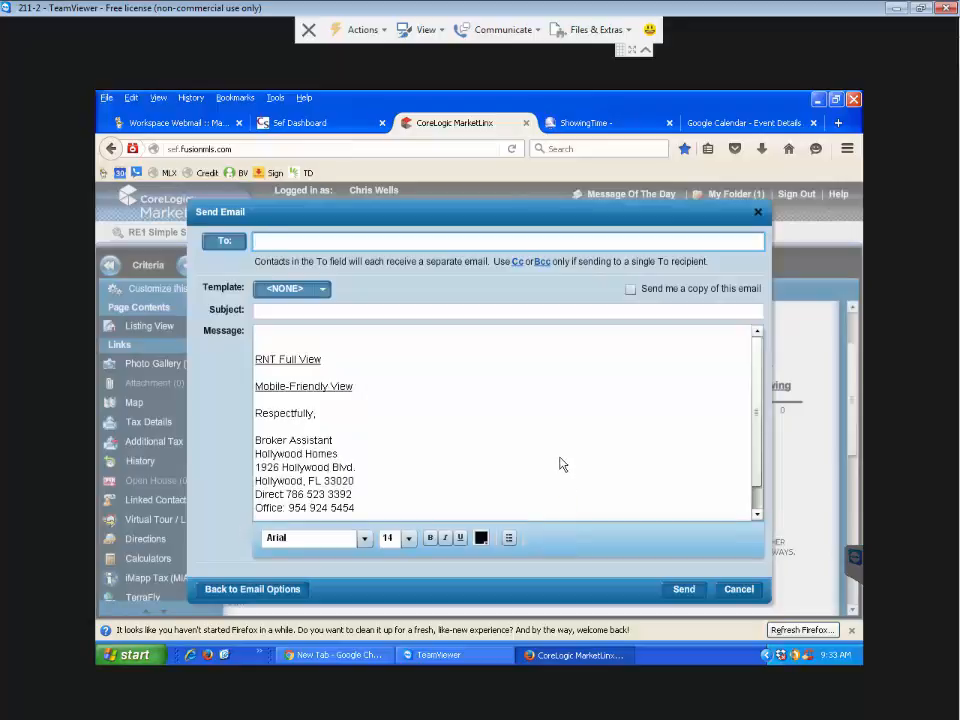
- Open the RNT Full View link in its own tab, copy its web address, and return to the calendar
{"action": "left_click", "coordinate": [288, 360]}
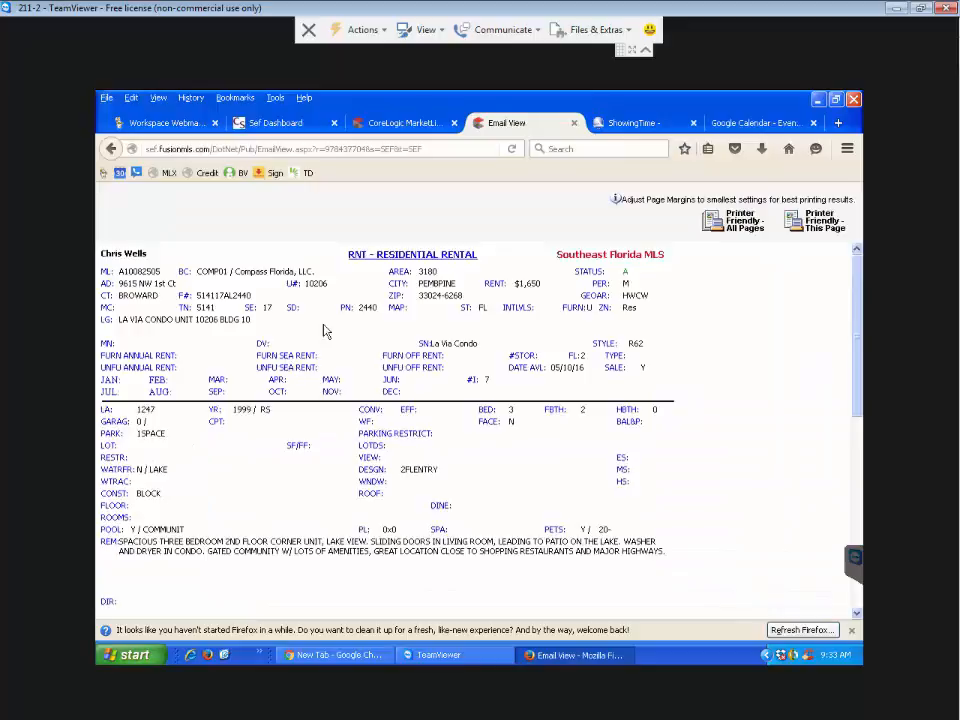
{"action": "scroll", "coordinate": [508, 439], "scroll_direction": "down", "scroll_amount": 10}
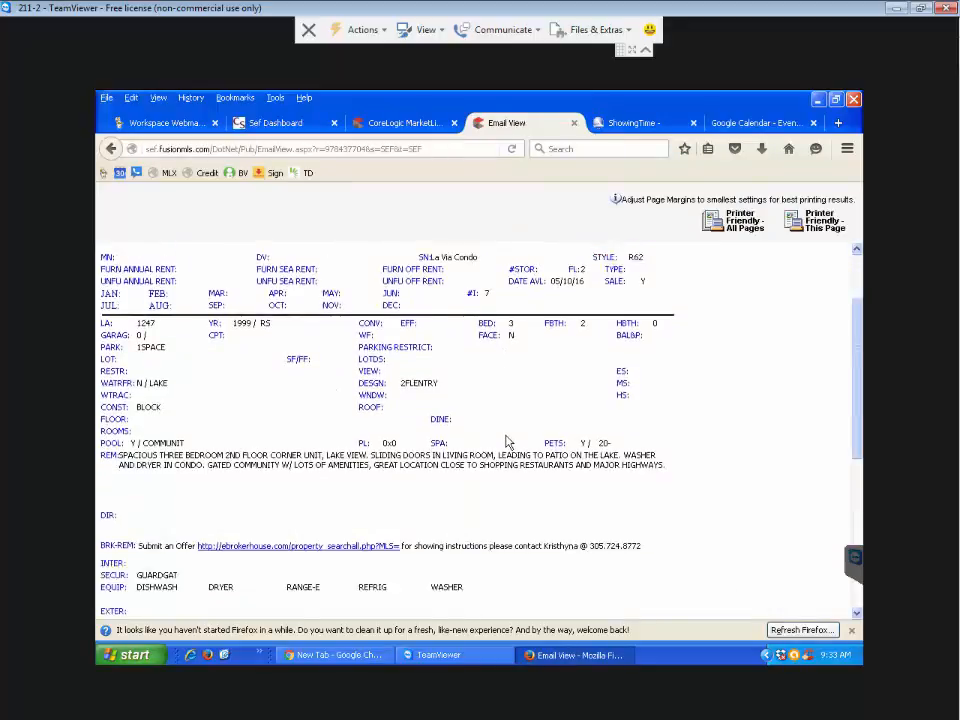
{"action": "scroll", "coordinate": [507, 440], "scroll_direction": "up", "scroll_amount": 10}
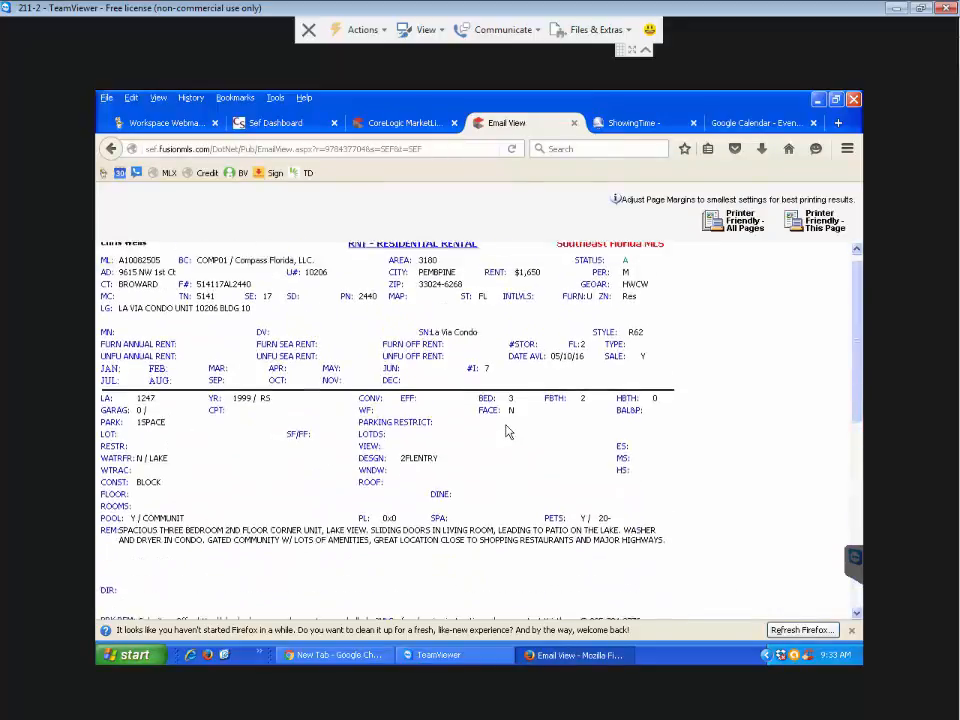
{"action": "left_click", "coordinate": [428, 151]}
{"action": "key", "text": "ctrl+c"}
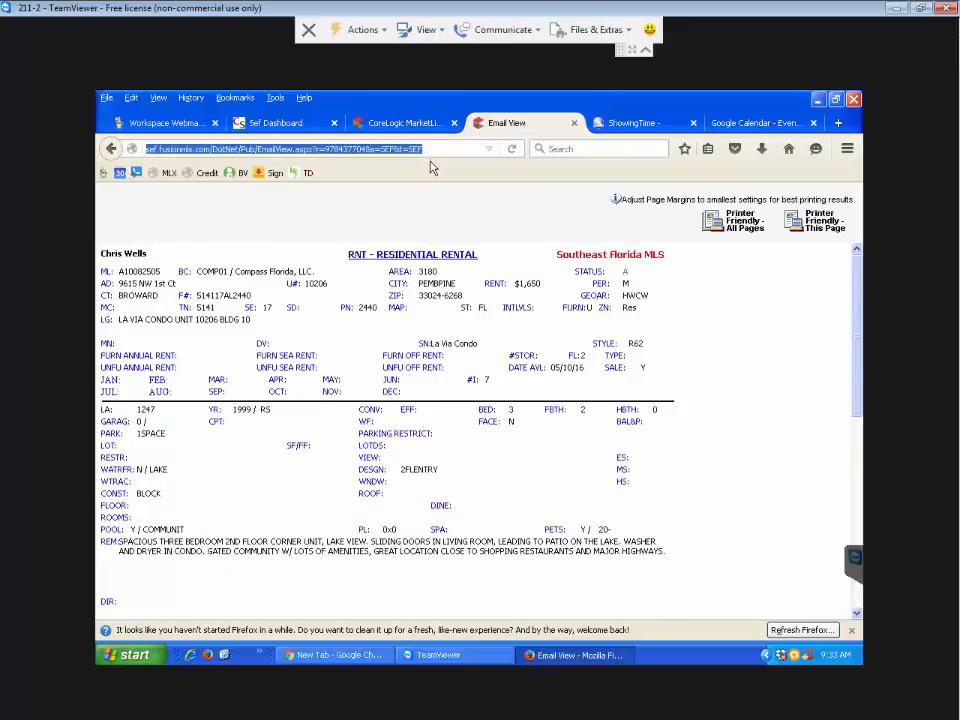
{"action": "left_click", "coordinate": [752, 123]}
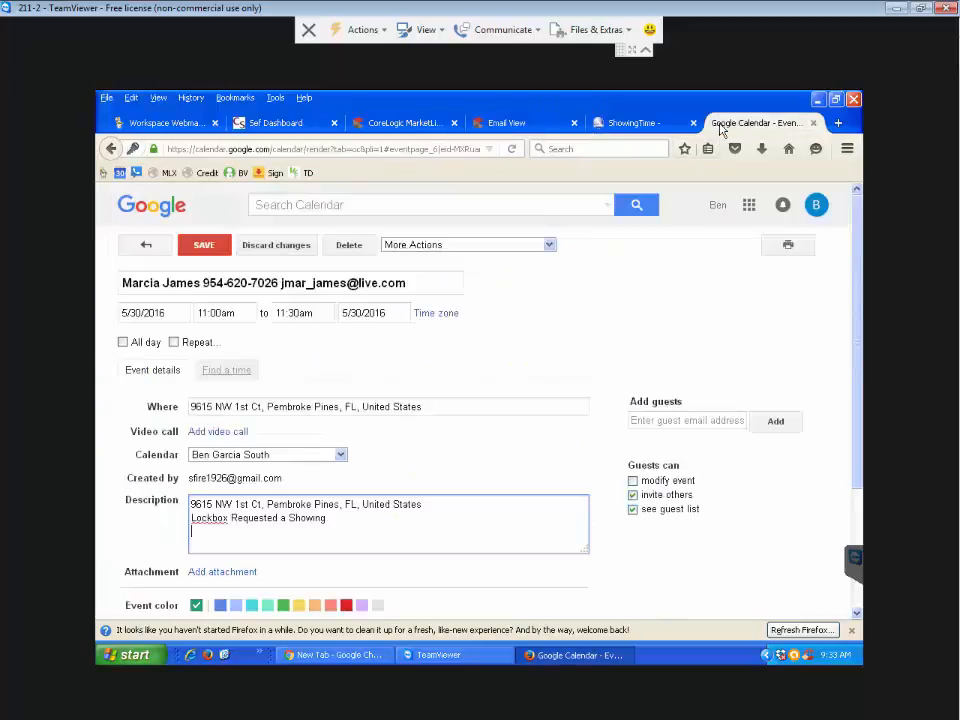
- Paste the listing's full-view link on a new line of the event description
{"action": "left_click", "coordinate": [352, 537]}
{"action": "key", "text": "ctrl+v"}
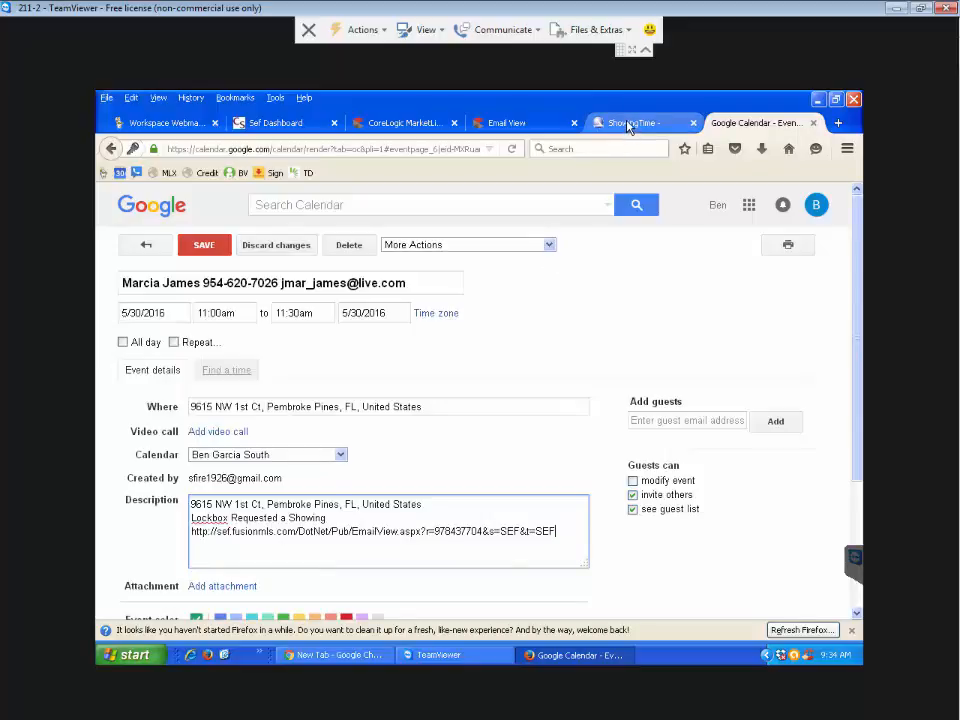
{"action": "left_click", "coordinate": [692, 122]}
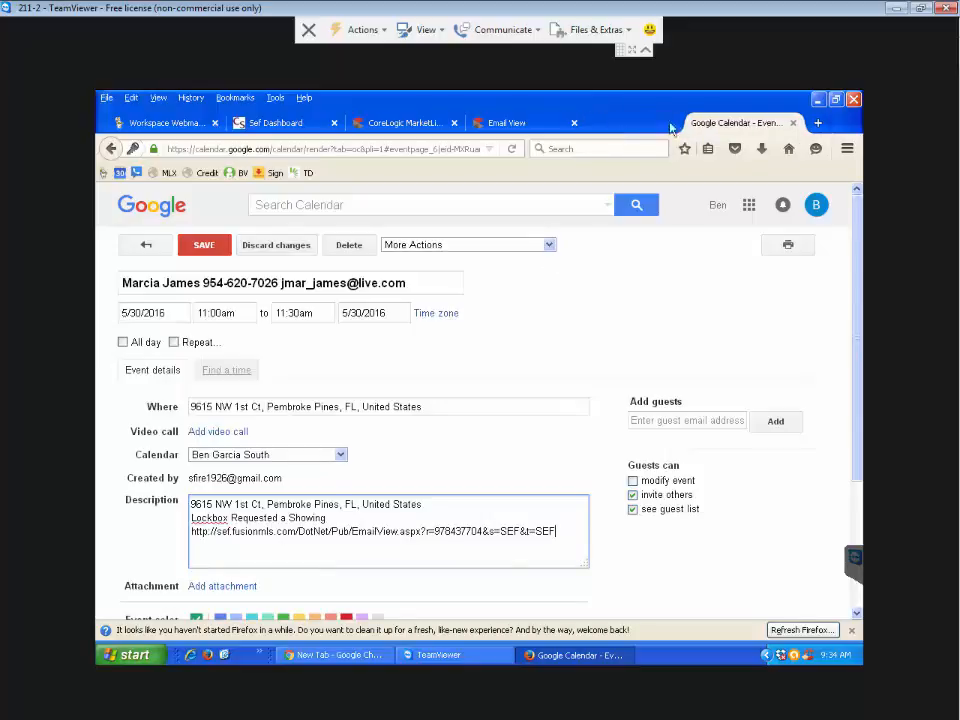
{"action": "left_click", "coordinate": [664, 126]}
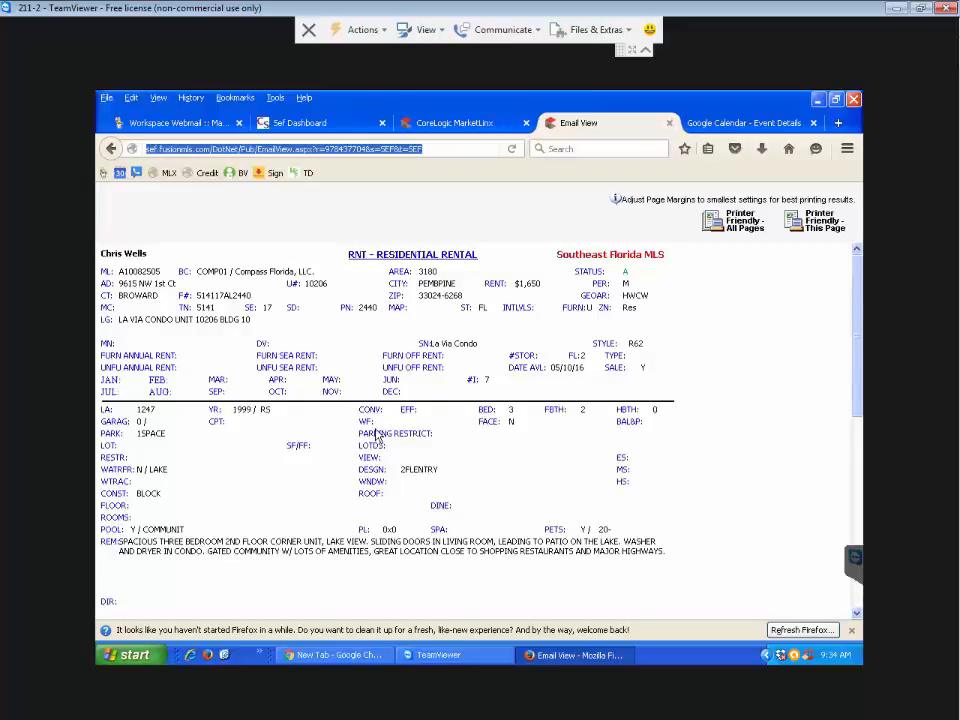
- Copy the listing agent's name and phone number from the full view into the description
{"action": "scroll", "coordinate": [377, 437], "scroll_direction": "down", "scroll_amount": 10}
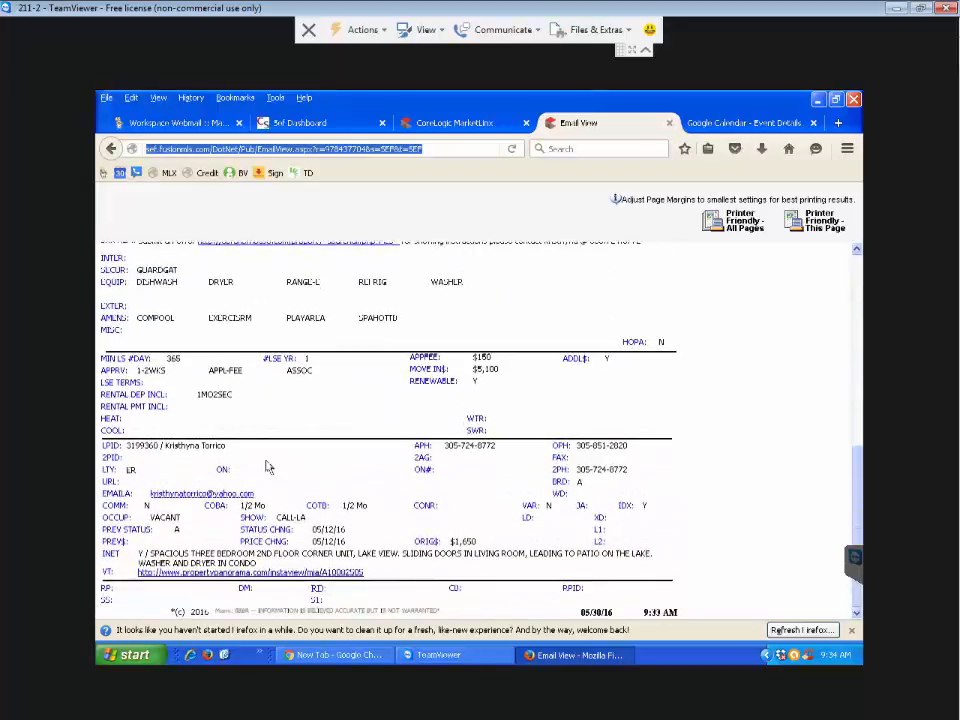
{"action": "left_click_drag", "start_coordinate": [227, 448], "coordinate": [168, 455]}
{"action": "key", "text": "ctrl+c"}
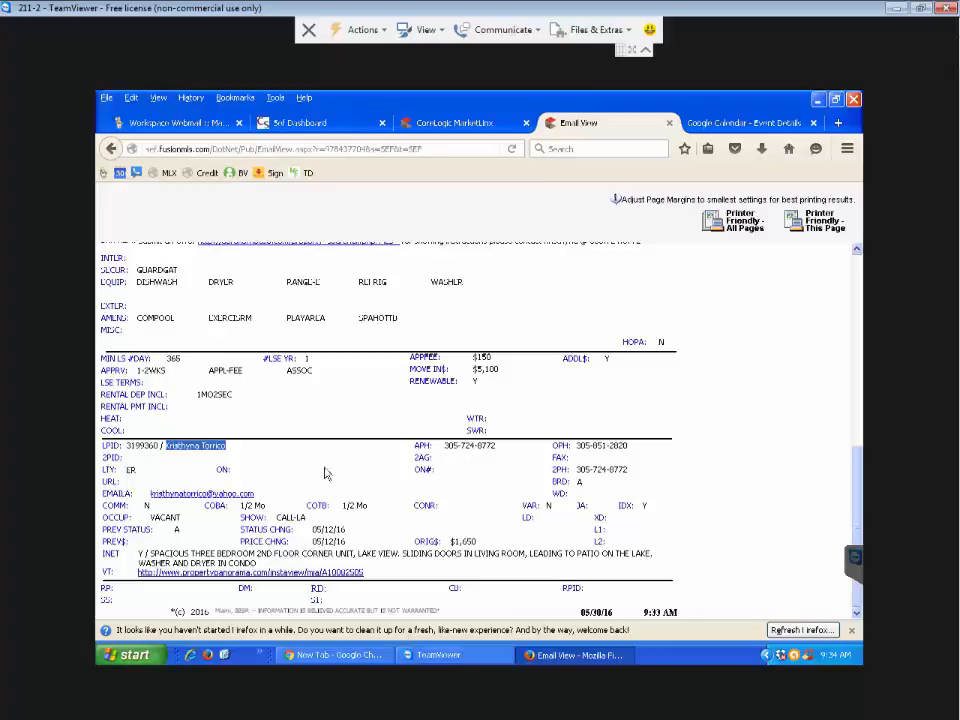
{"action": "scroll", "coordinate": [324, 475], "scroll_direction": "up", "scroll_amount": 3}
{"action": "scroll", "coordinate": [313, 555], "scroll_direction": "up", "scroll_amount": 4}
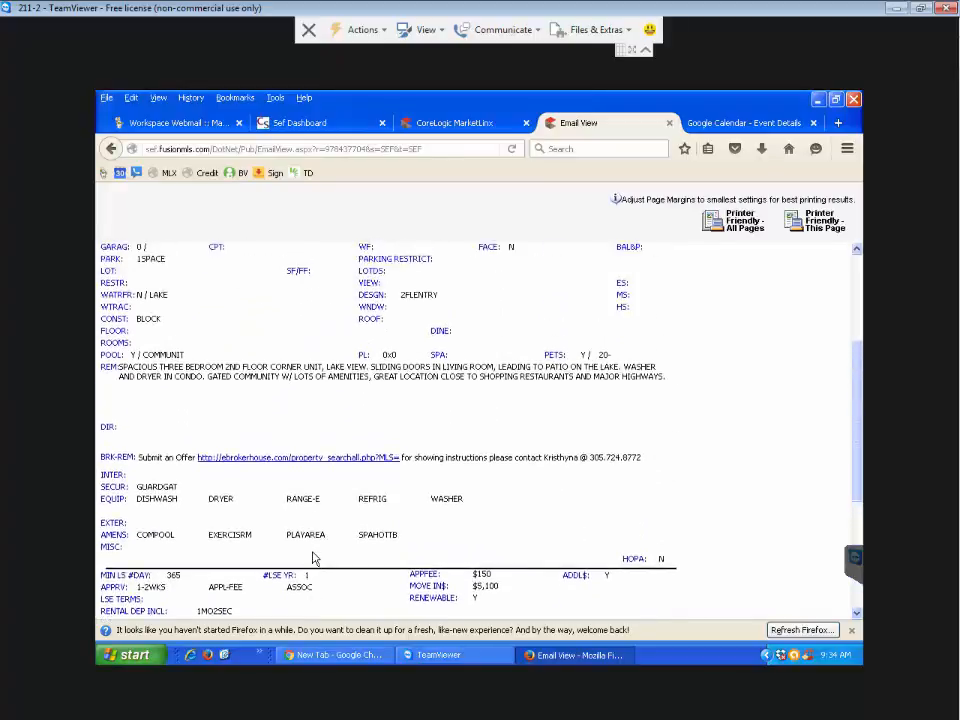
{"action": "scroll", "coordinate": [303, 484], "scroll_direction": "down", "scroll_amount": 6}
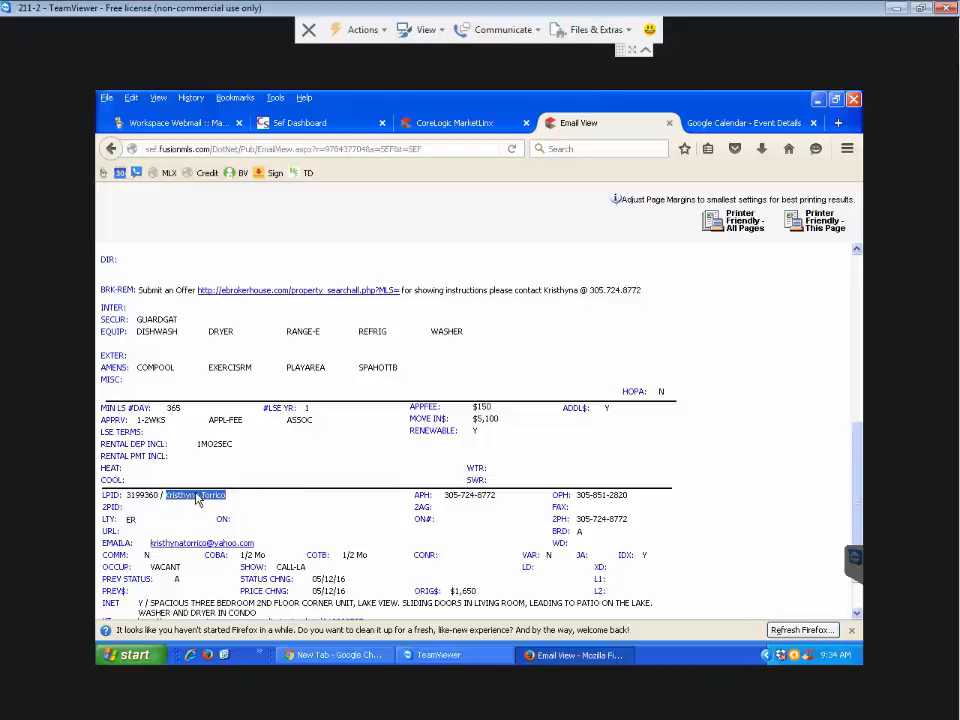
{"action": "left_click", "coordinate": [698, 128]}
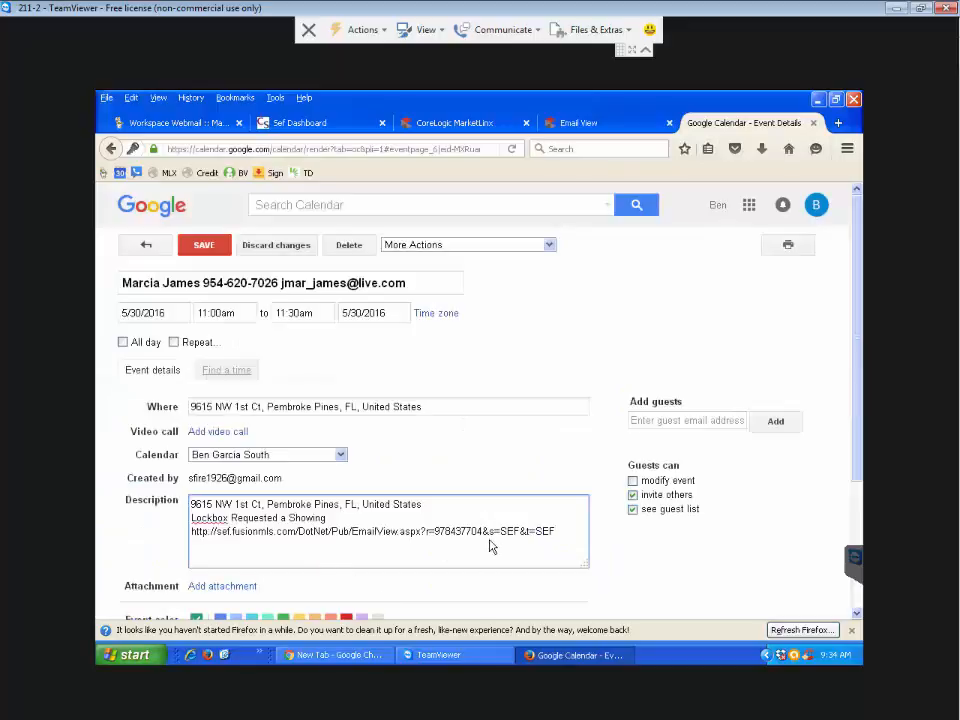
{"action": "key", "text": "Return"}
{"action": "key", "text": "ctrl+v"}
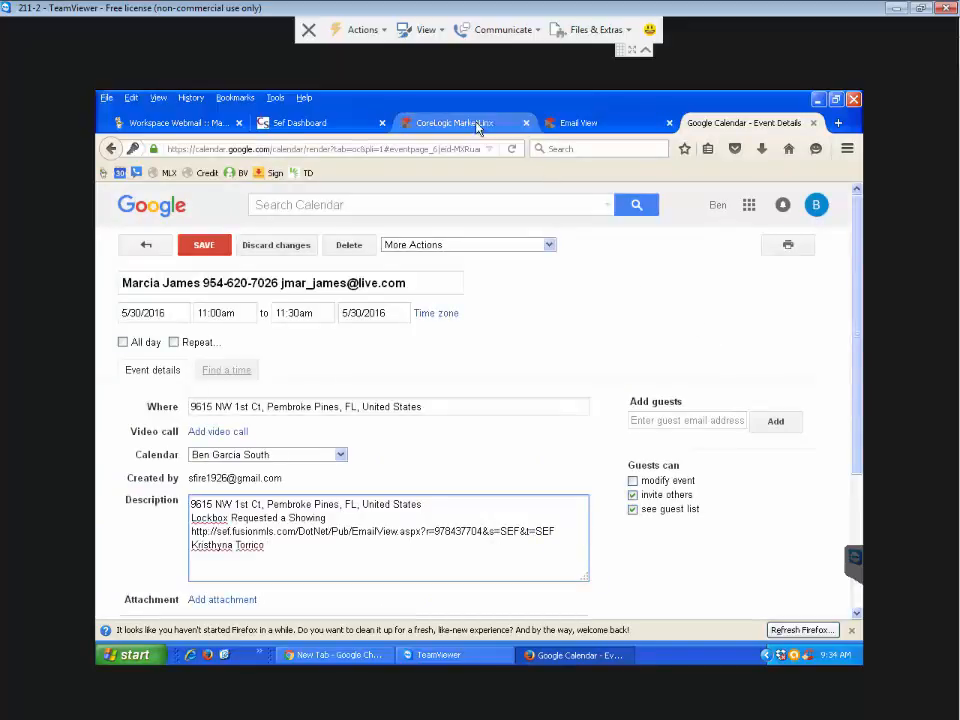
{"action": "left_click", "coordinate": [559, 124]}
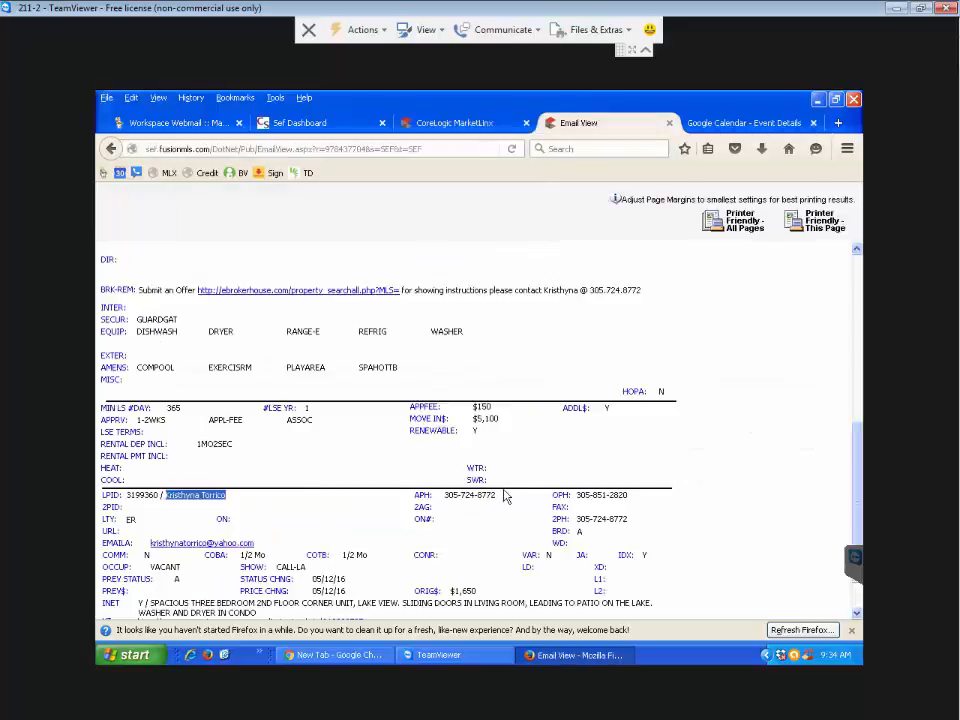
{"action": "left_click_drag", "start_coordinate": [496, 495], "coordinate": [448, 503]}
{"action": "key", "text": "ctrl+c"}
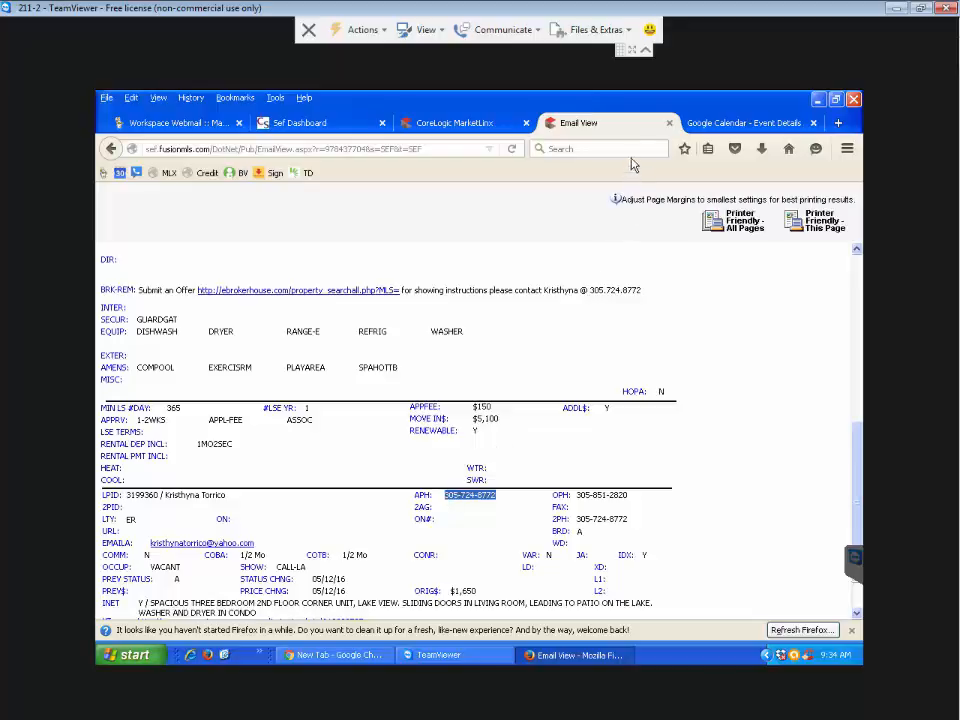
{"action": "left_click", "coordinate": [703, 123]}
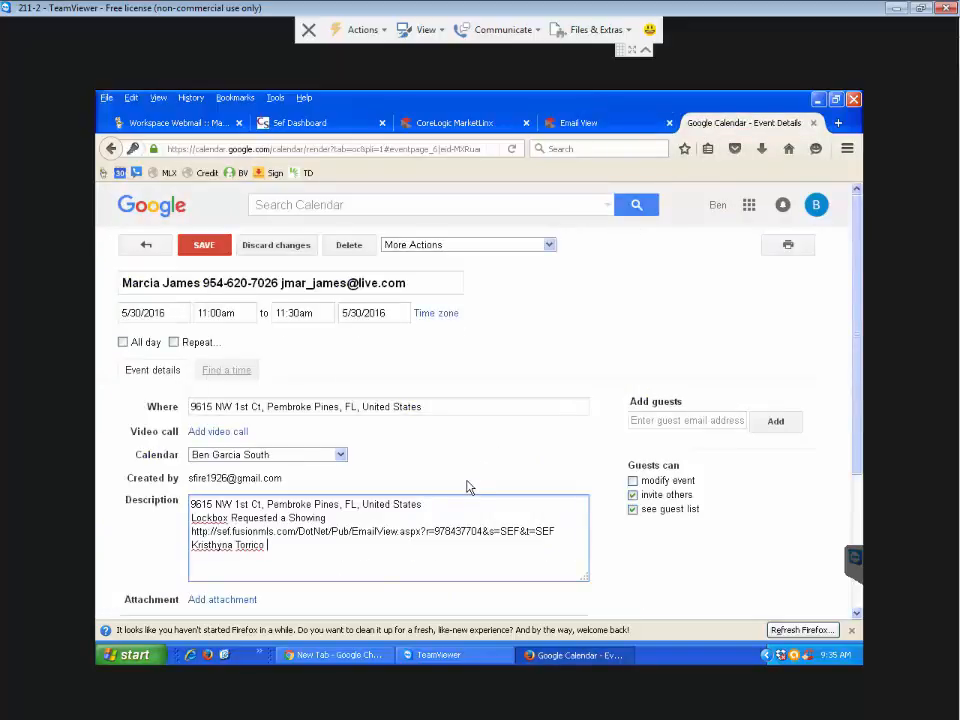
{"action": "key", "text": "ctrl+v"}
- Review the BRK-REM broker remarks line with the showing contact, then go back to the MarketLinx listing tab
{"action": "left_click", "coordinate": [558, 125]}
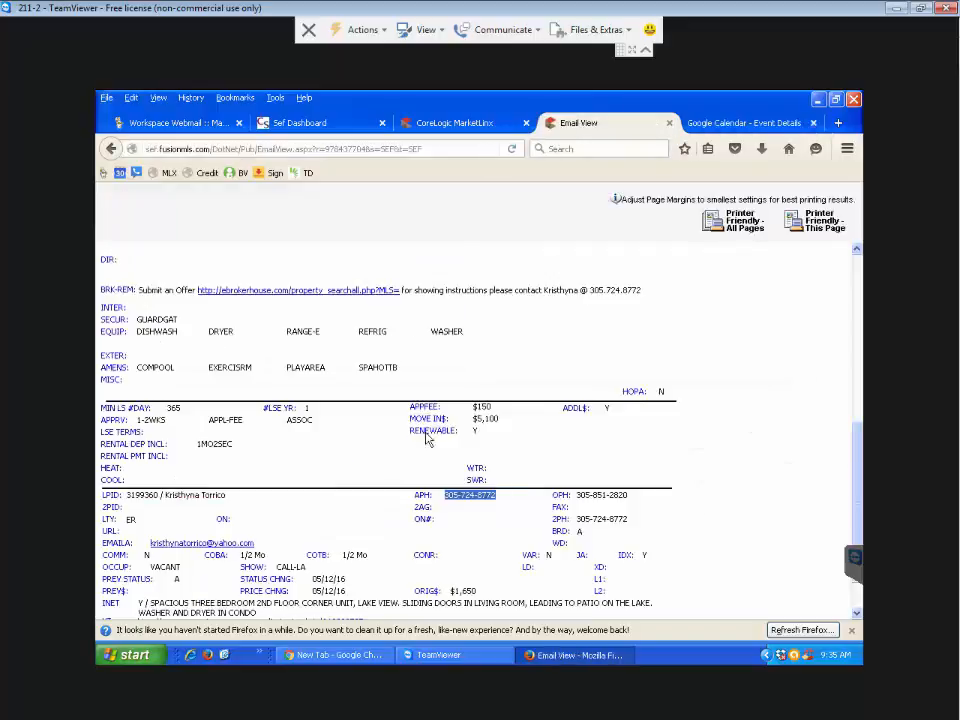
{"action": "scroll", "coordinate": [366, 451], "scroll_direction": "up", "scroll_amount": 5}
{"action": "scroll", "coordinate": [366, 451], "scroll_direction": "up", "scroll_amount": 3}
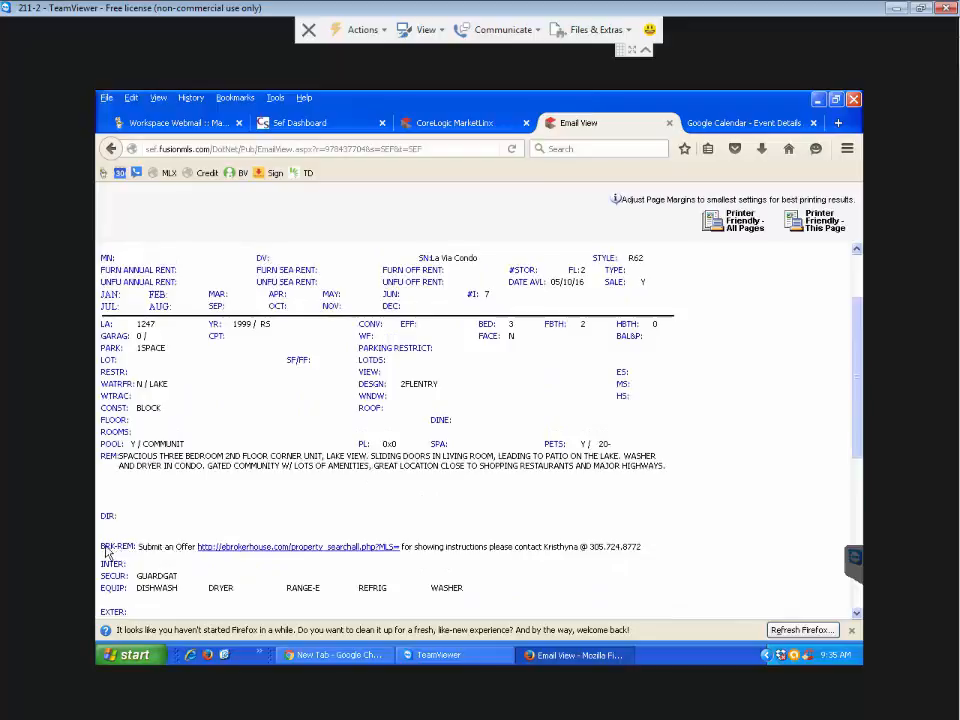
{"action": "left_click_drag", "start_coordinate": [105, 547], "coordinate": [656, 547]}
{"action": "left_click", "coordinate": [658, 549]}
{"action": "scroll", "coordinate": [618, 540], "scroll_direction": "up", "scroll_amount": 2}
{"action": "scroll", "coordinate": [620, 533], "scroll_direction": "down", "scroll_amount": 4}
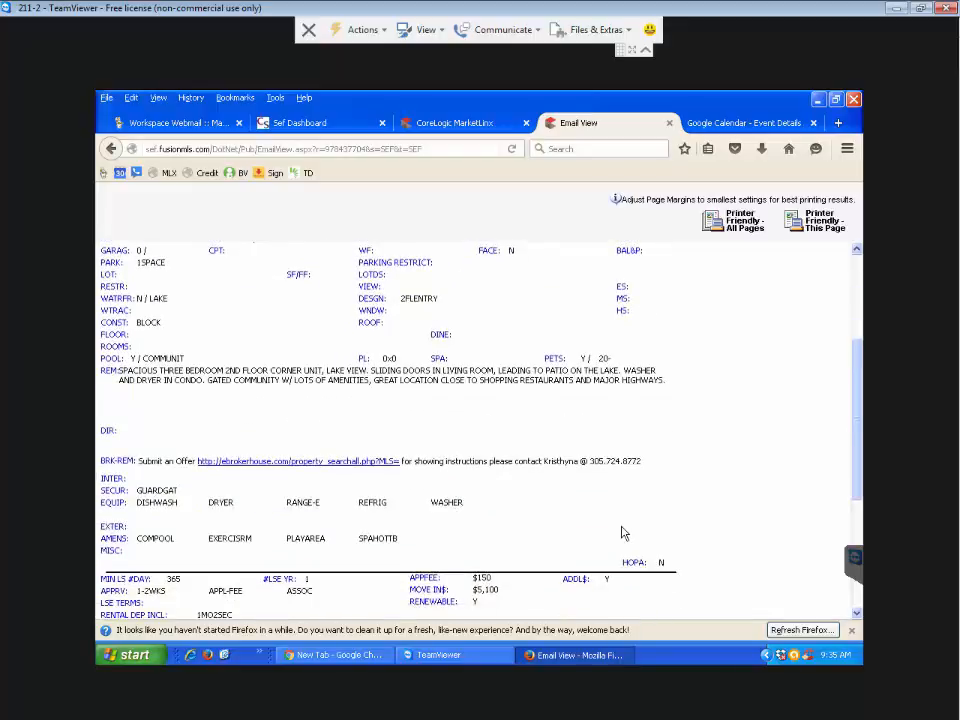
{"action": "left_click", "coordinate": [458, 128]}
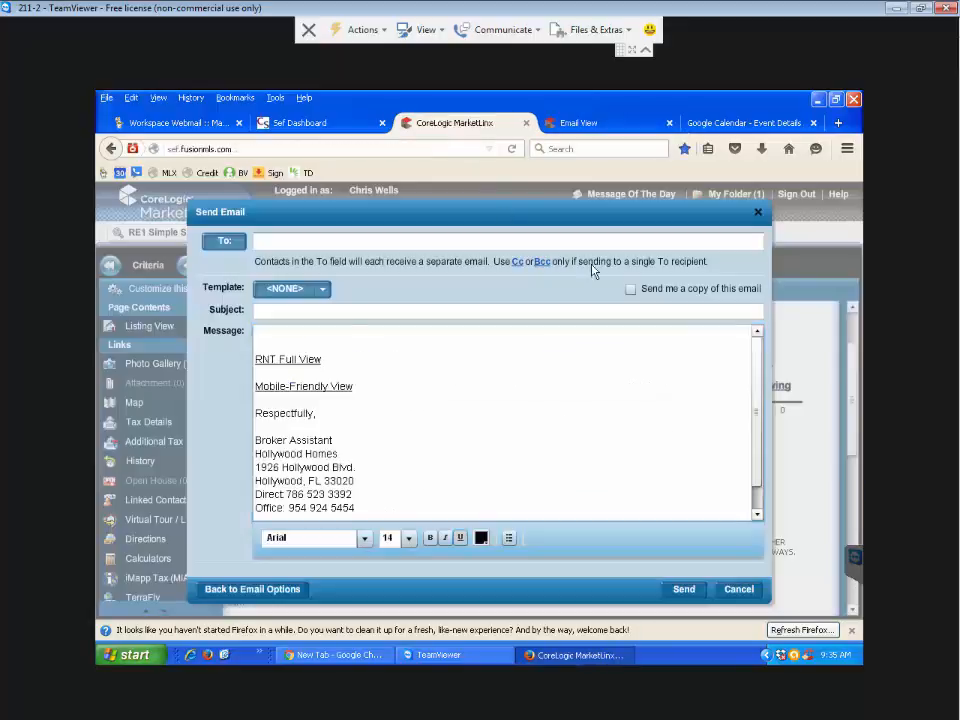
{"action": "left_click", "coordinate": [758, 213]}
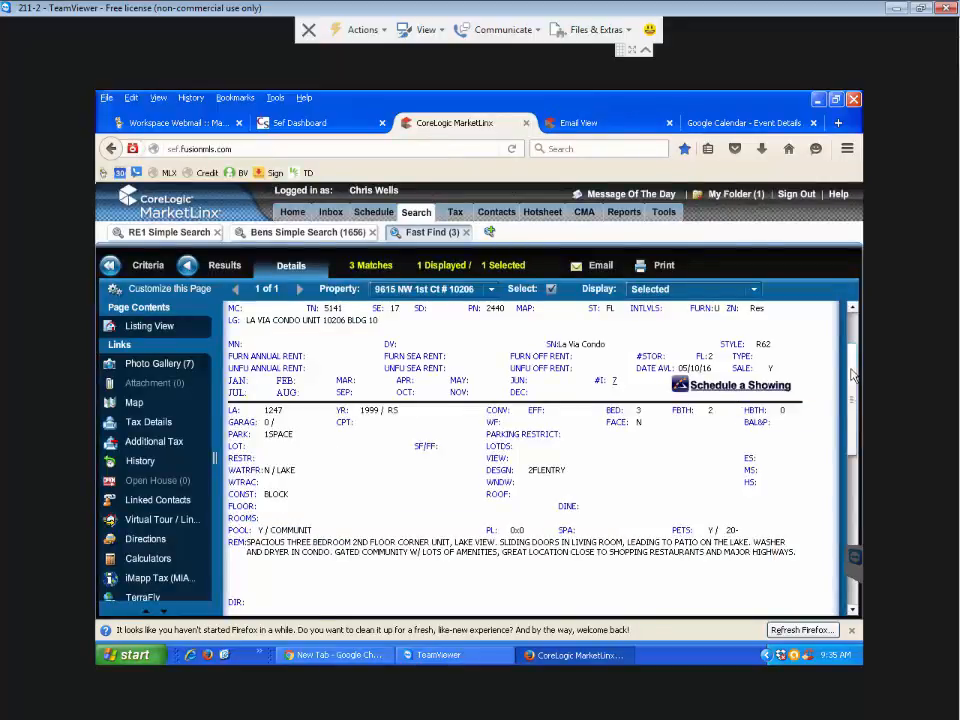
{"action": "scroll", "coordinate": [806, 461], "scroll_direction": "down", "scroll_amount": 3}
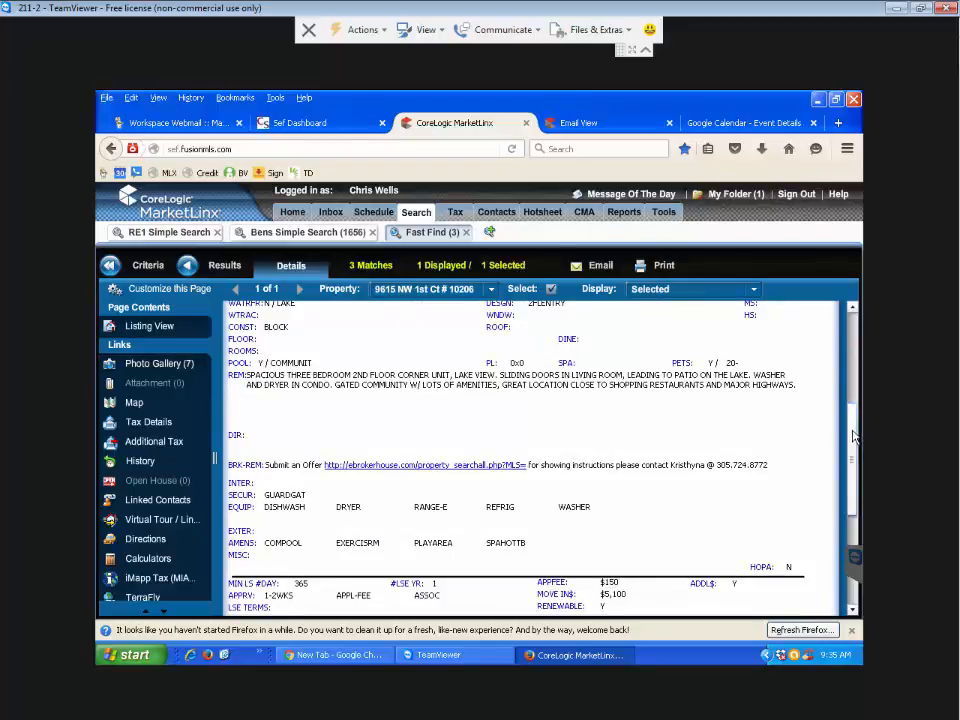
{"action": "scroll", "coordinate": [853, 484], "scroll_direction": "down", "scroll_amount": 2}
{"action": "scroll", "coordinate": [853, 484], "scroll_direction": "down", "scroll_amount": 1}
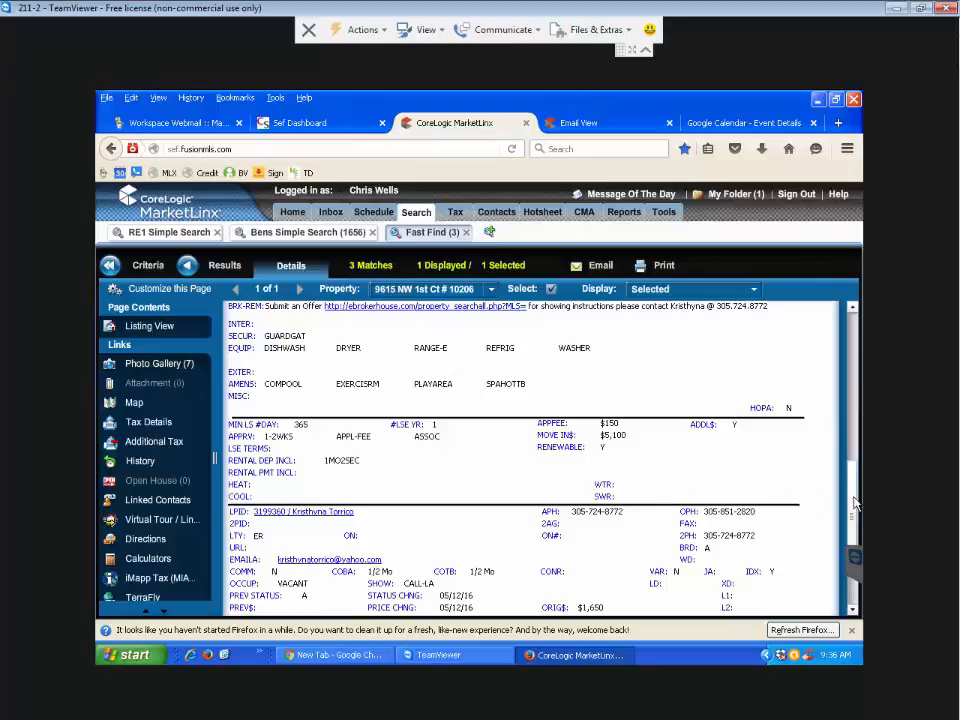
{"action": "left_click_drag", "start_coordinate": [853, 498], "coordinate": [848, 332]}
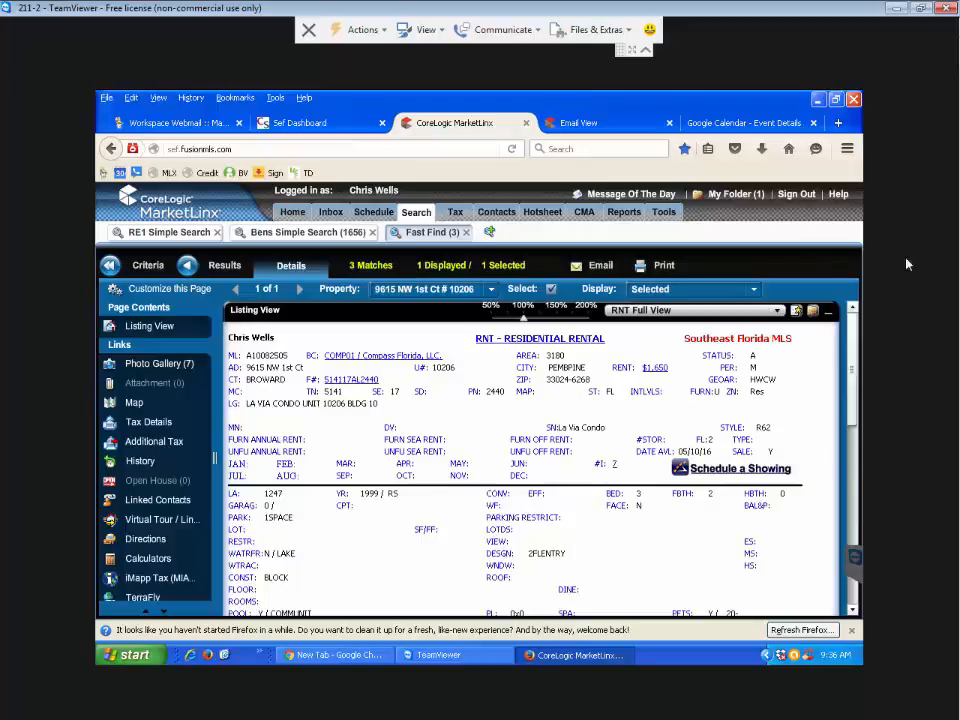
- Replace 'Requested a Showing' on the Lockbox line with 'Supra CBS CODE' and the lockbox access code
{"action": "left_click", "coordinate": [756, 130]}
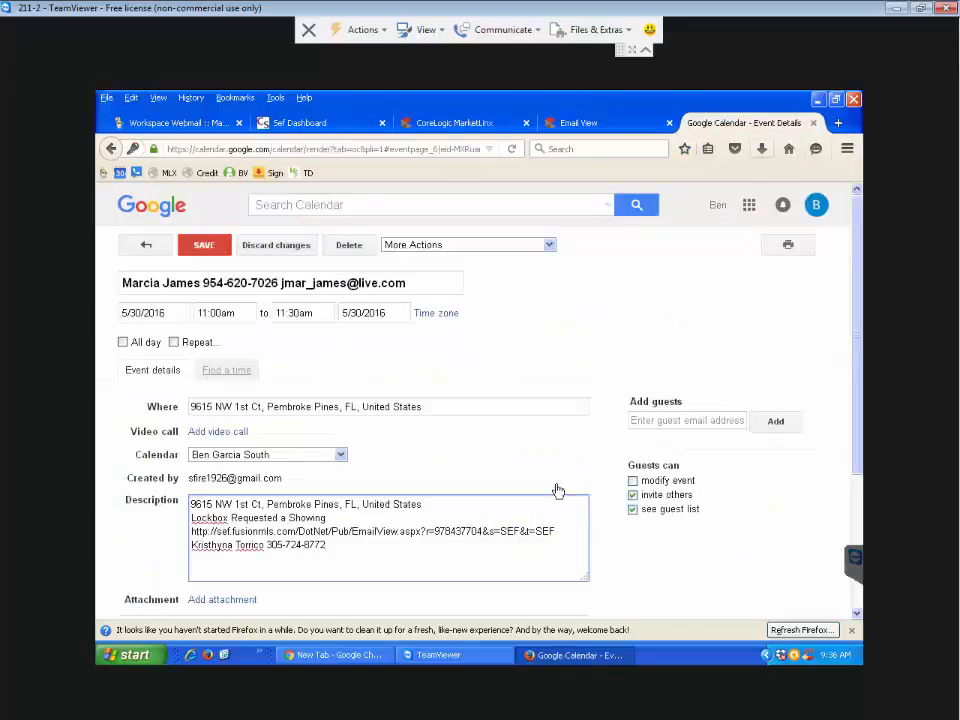
{"action": "scroll", "coordinate": [420, 560], "scroll_direction": "down", "scroll_amount": 1}
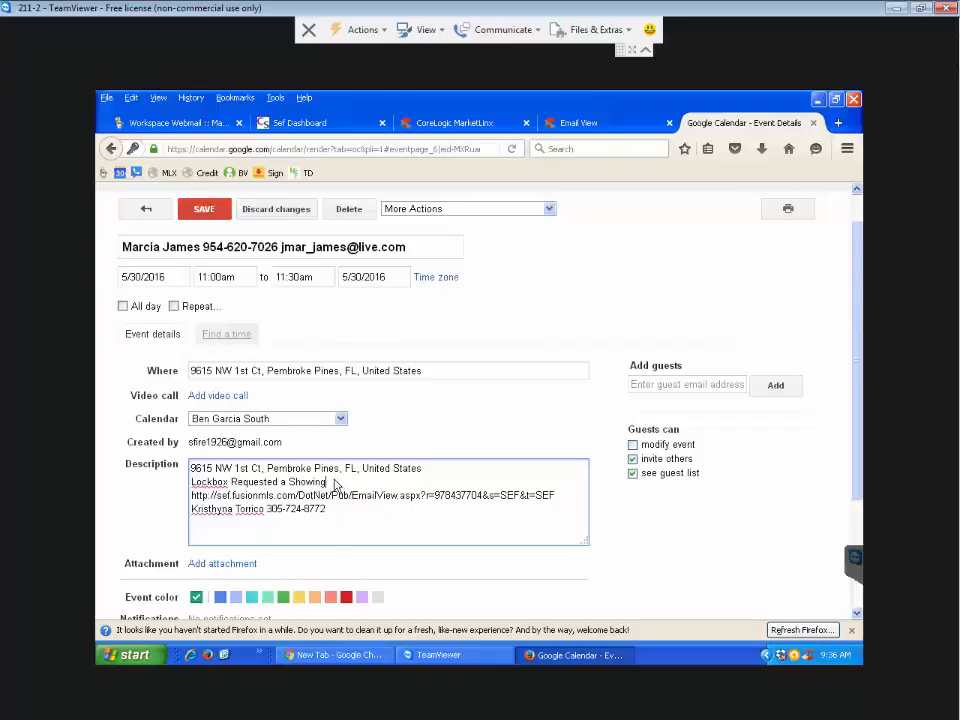
{"action": "left_click_drag", "start_coordinate": [327, 483], "coordinate": [231, 485]}
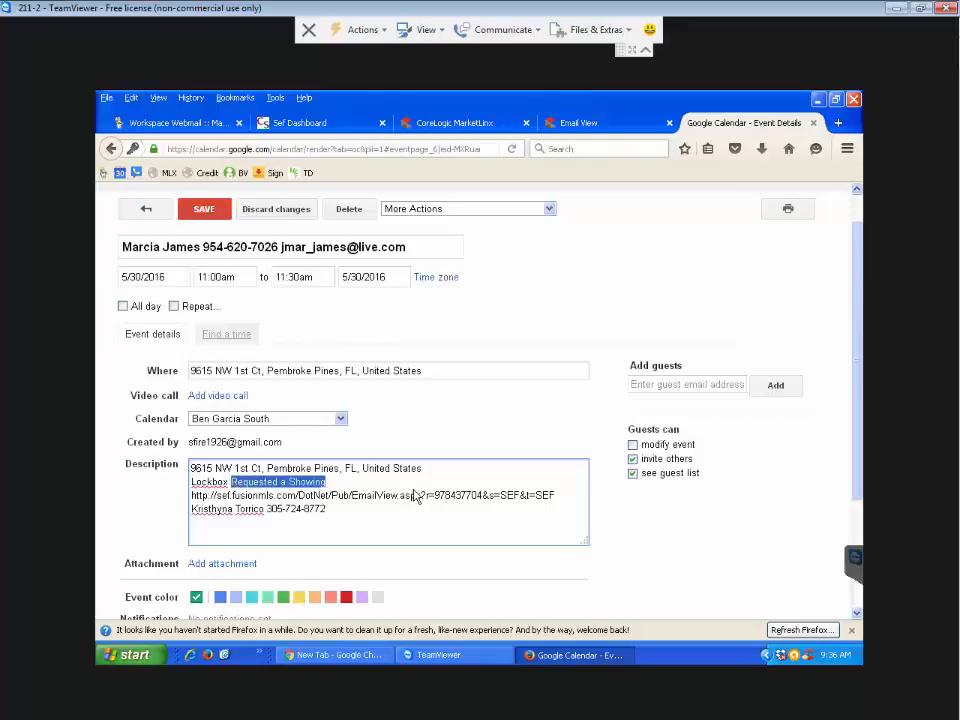
{"action": "type", "text": "1234"}
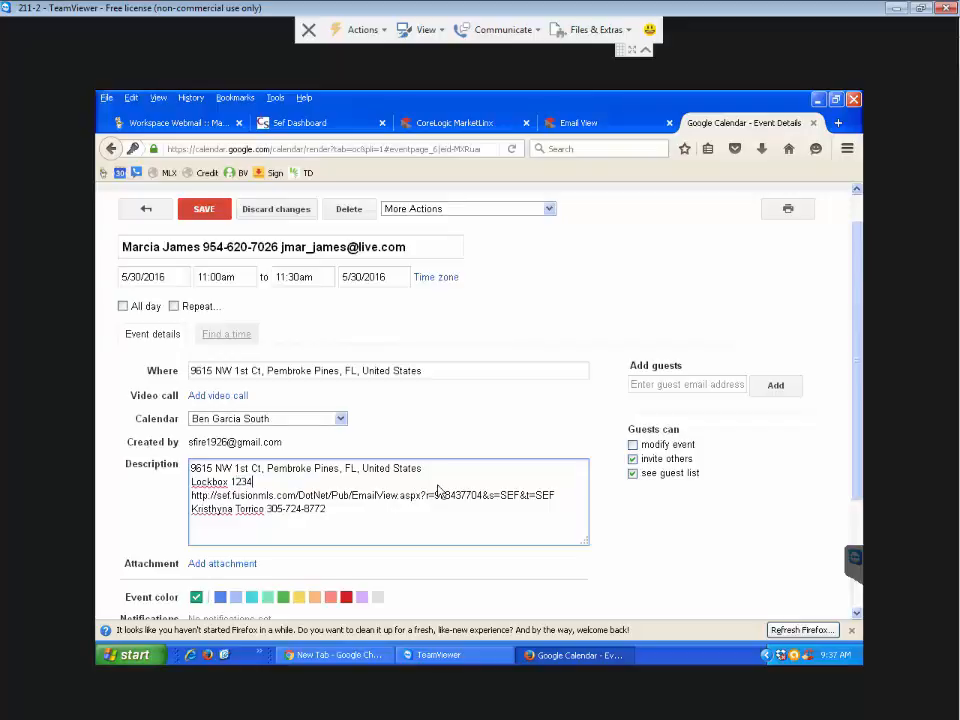
{"action": "key", "text": "BackSpace"}
{"action": "key", "text": "BackSpace"}
{"action": "key", "text": "BackSpace"}
{"action": "key", "text": "BackSpace"}
{"action": "key", "text": "BackSpace"}
{"action": "type", "text": "Supra"}
{"action": "left_click", "coordinate": [231, 482]}
{"action": "type", "text": "CBS CODE 123"}
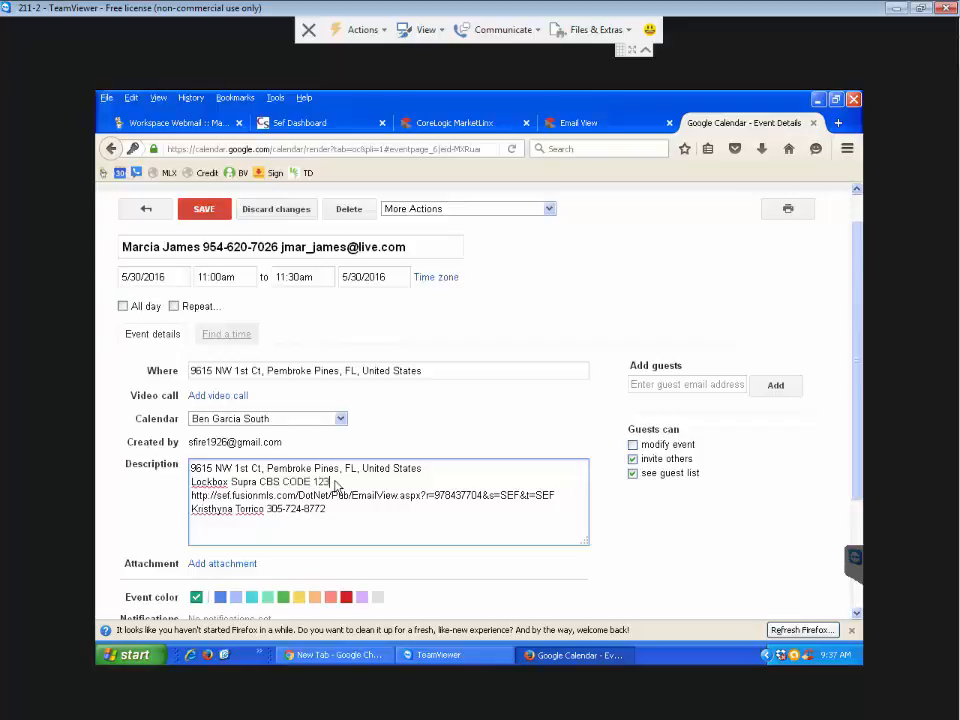
{"action": "type", "text": "456789"}
- Add a blank line after the agent's contact line in the description
{"action": "left_click", "coordinate": [453, 495]}
{"action": "left_click", "coordinate": [349, 509]}
{"action": "key", "text": "Return"}
{"action": "key", "text": "Return"}
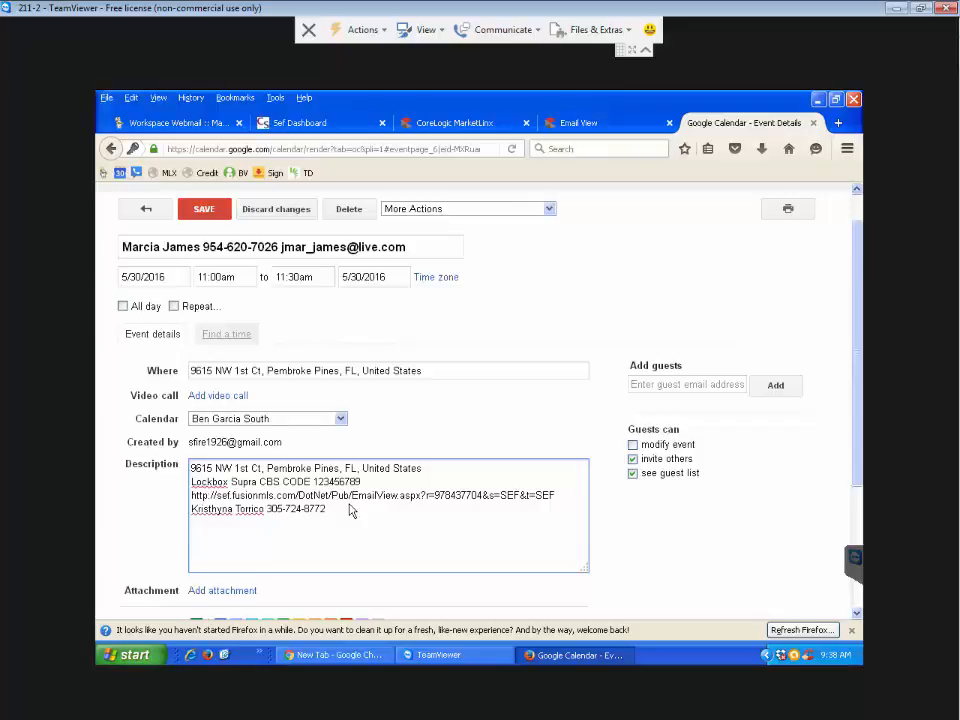
- Add a row of x separators and a '1234 Main Street' entry with its lockbox code
{"action": "type", "text": "xxxxxxxxxxxxxxxxxxxxxxxxxxxxxxxxxxxxxxxxxxxxxxxxxxxxxxxxxxxxxxxxxxxxxx"}
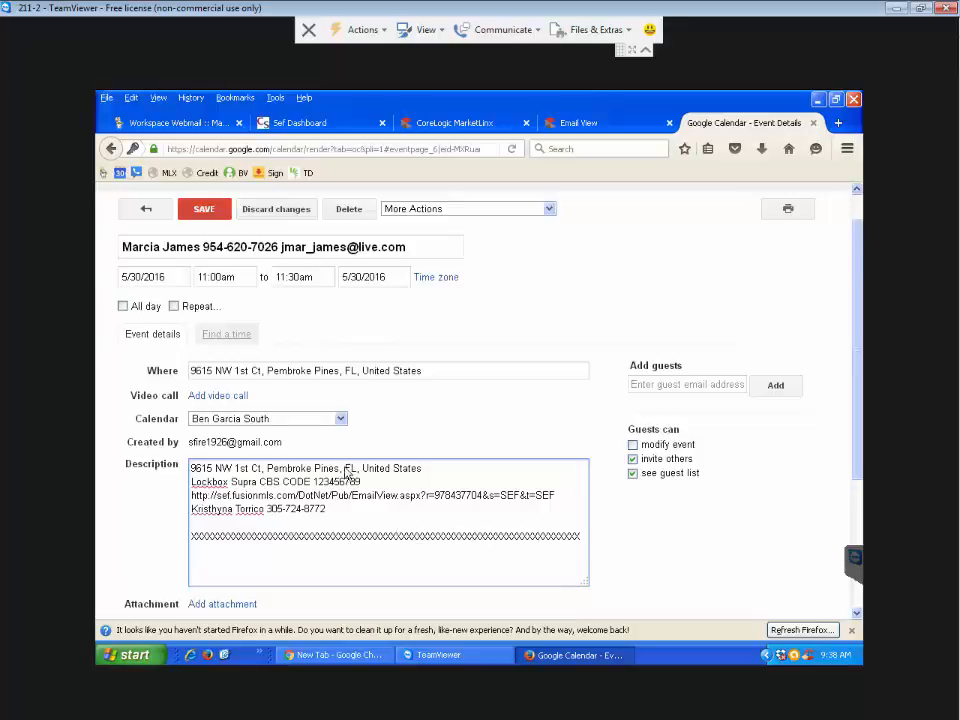
{"action": "left_click", "coordinate": [340, 514]}
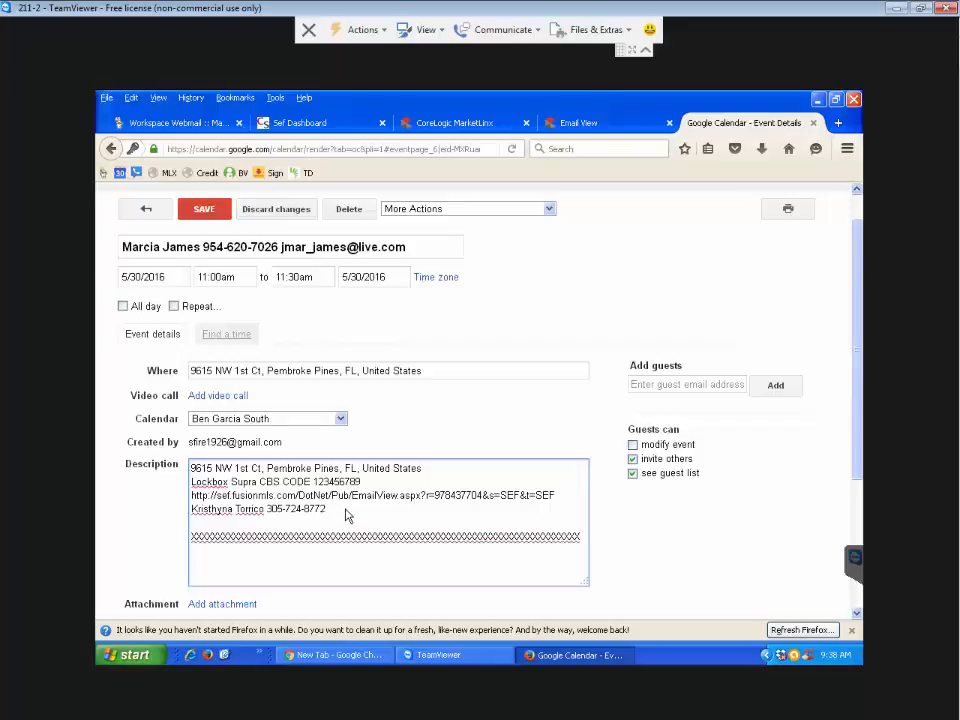
{"action": "key", "text": "Return"}
{"action": "key", "text": "Return"}
{"action": "key", "text": "Return"}
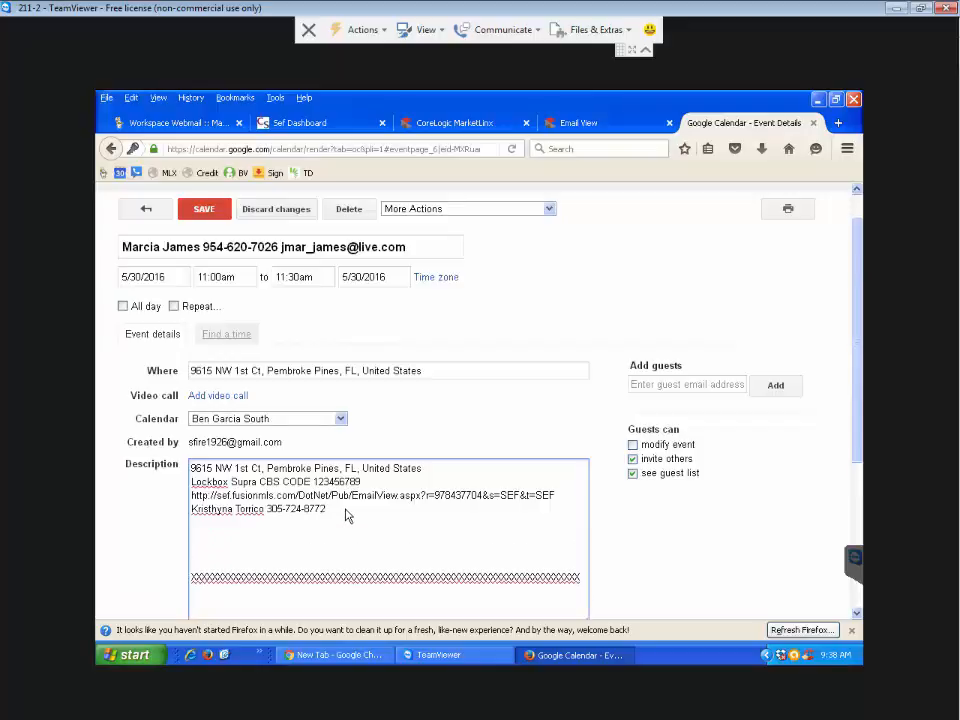
{"action": "type", "text": "1234 Main Street"}
{"action": "key", "text": "Return"}
{"action": "type", "text": "L"}
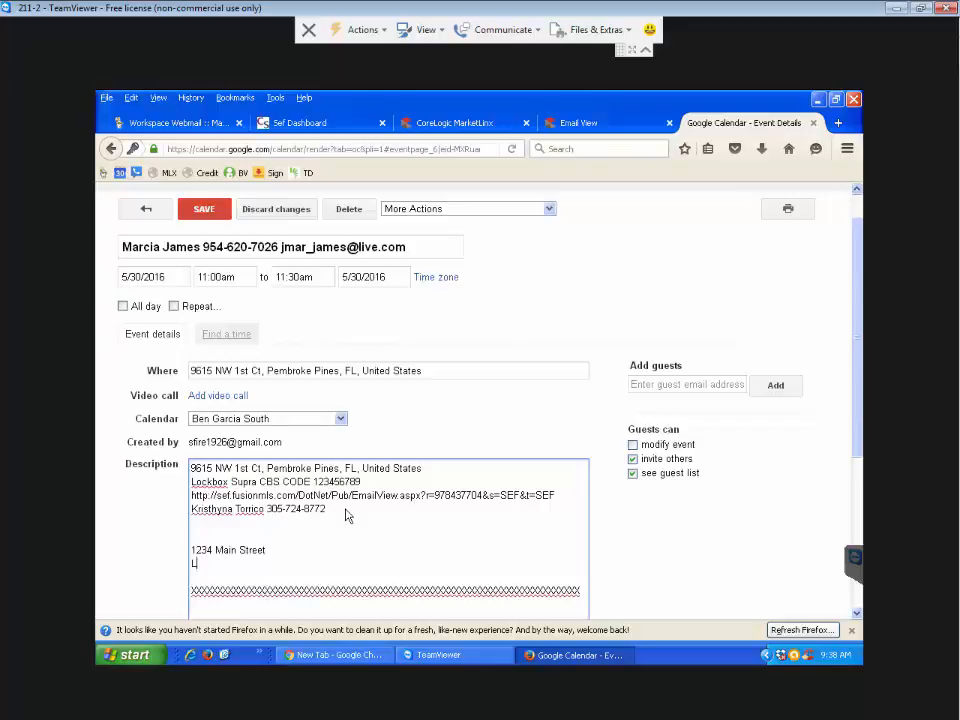
{"action": "type", "text": "ockbox 1234"}
{"action": "key", "text": "Return"}
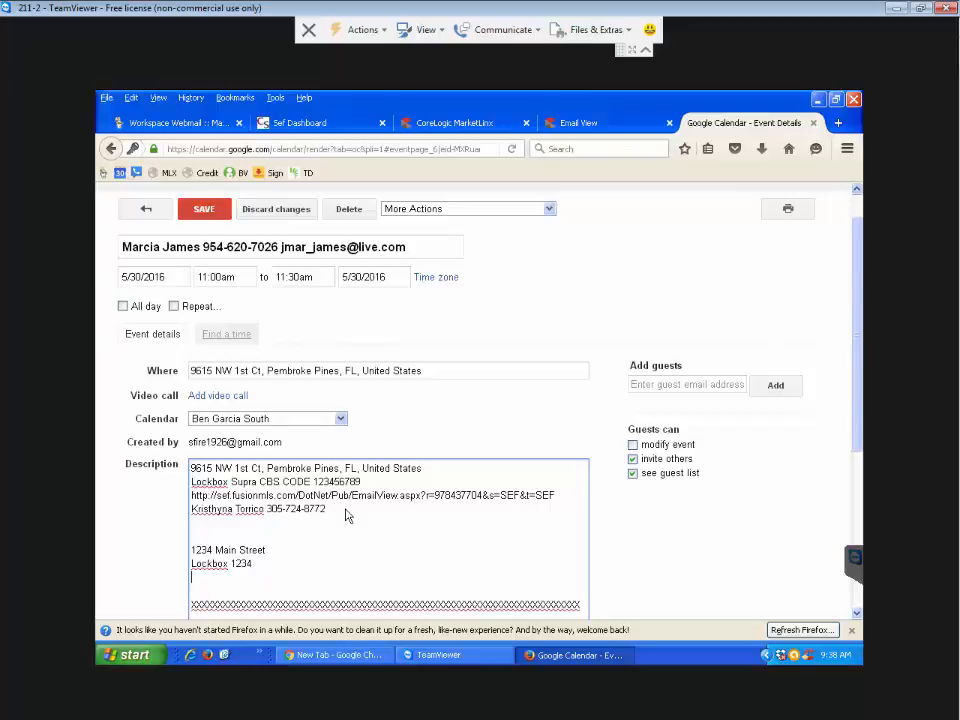
- Remove the extra blank lines above the x row and start a new line beneath it
{"action": "scroll", "coordinate": [486, 553], "scroll_direction": "down", "scroll_amount": 1}
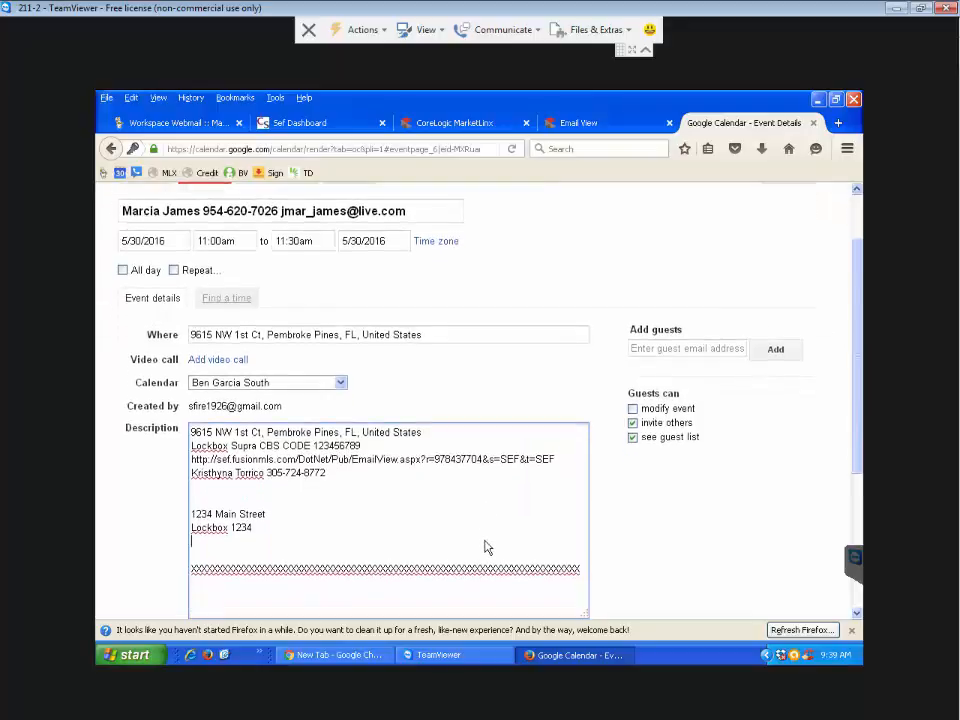
{"action": "key", "text": "Return"}
{"action": "key", "text": "Return"}
{"action": "key", "text": "Return"}
{"action": "key", "text": "Return"}
{"action": "key", "text": "Return"}
{"action": "key", "text": "Return"}
{"action": "key", "text": "Return"}
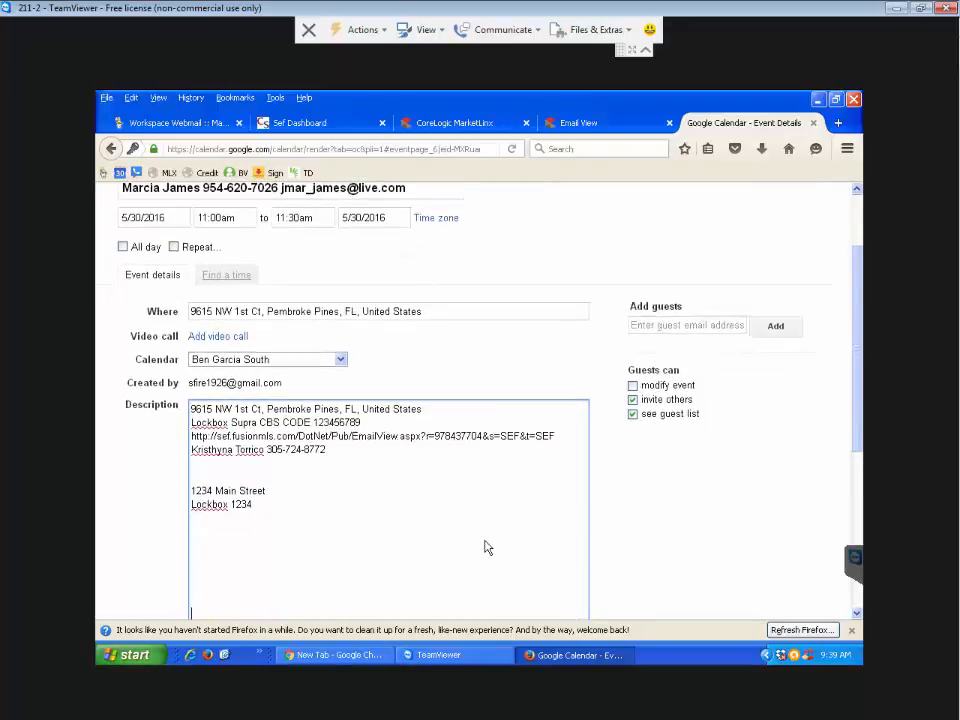
{"action": "scroll", "coordinate": [334, 514], "scroll_direction": "down", "scroll_amount": 3}
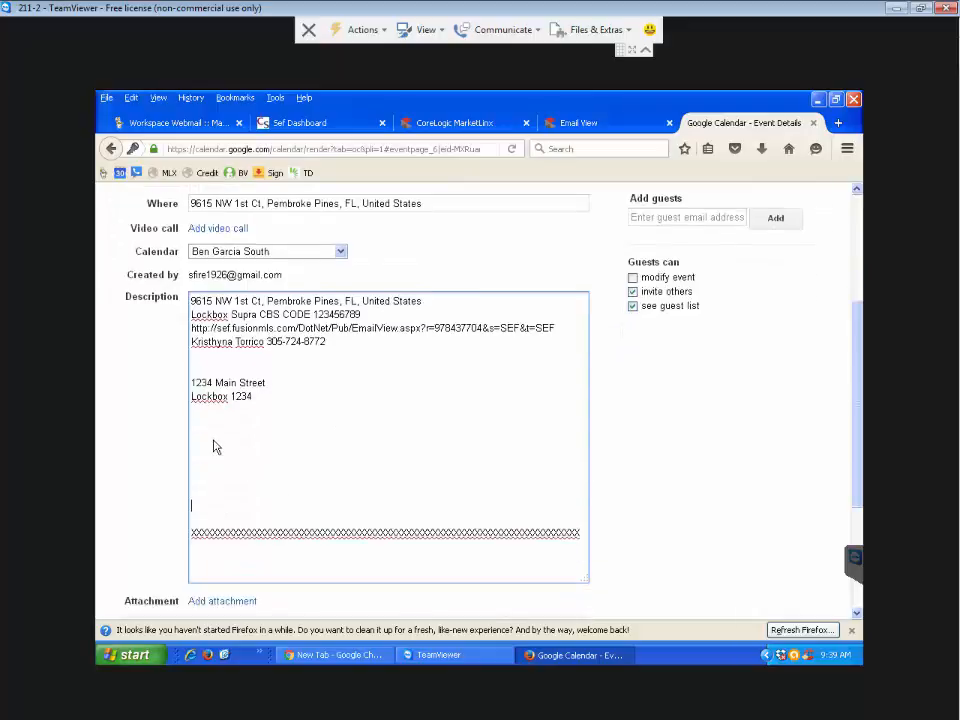
{"action": "key", "text": "Delete"}
{"action": "key", "text": "Delete"}
{"action": "key", "text": "Delete"}
{"action": "key", "text": "Delete"}
{"action": "key", "text": "Delete"}
{"action": "key", "text": "Delete"}
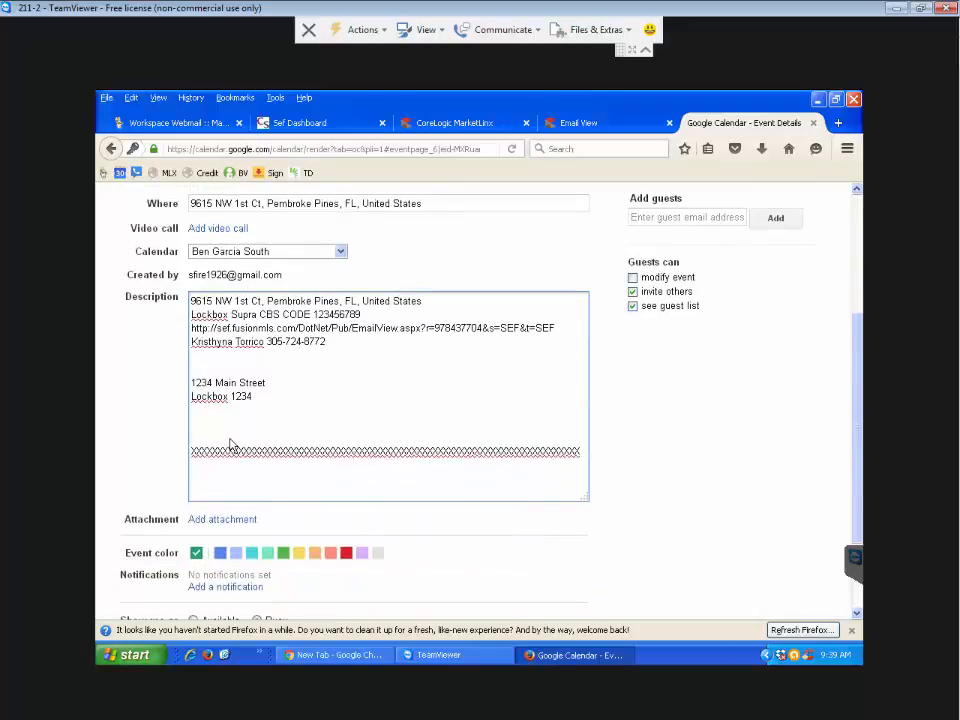
{"action": "key", "text": "Delete"}
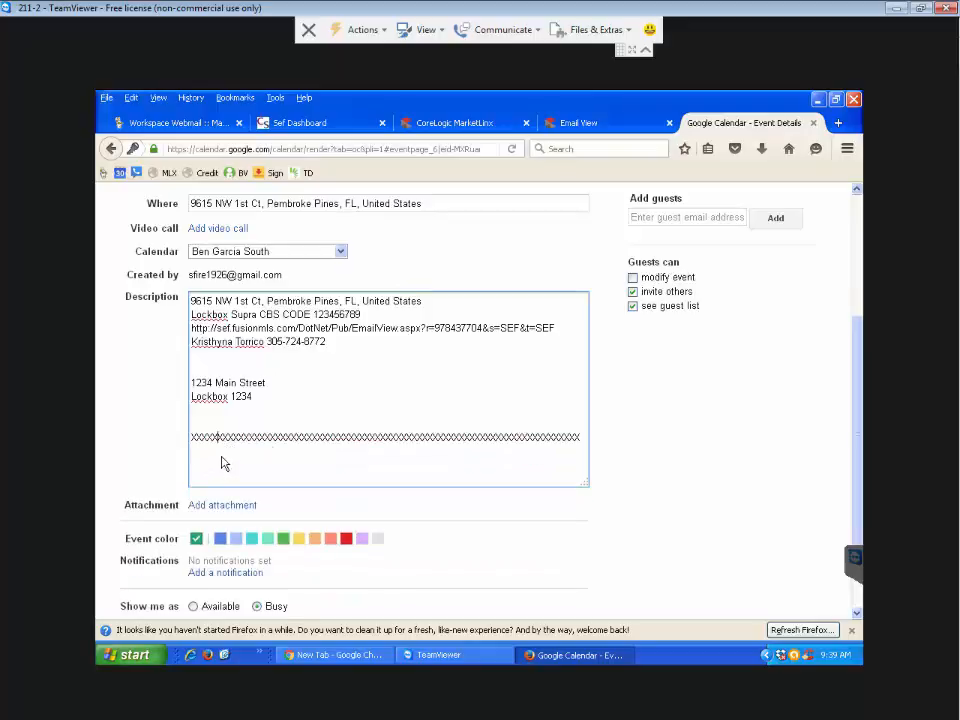
{"action": "left_click", "coordinate": [585, 441]}
{"action": "key", "text": "Return"}
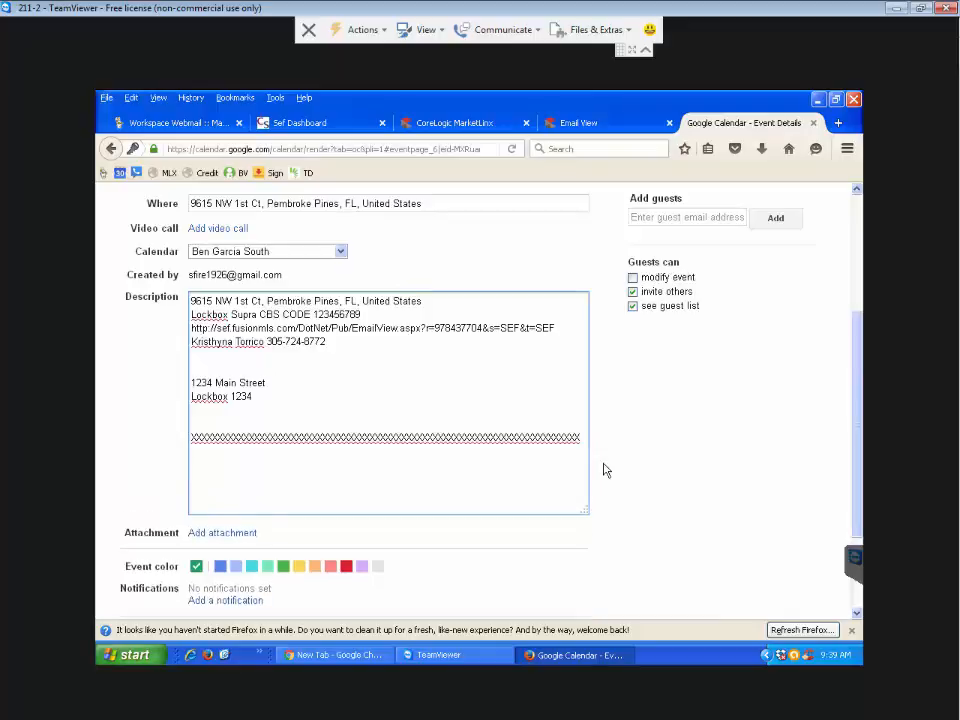
{"action": "left_click", "coordinate": [445, 124]}
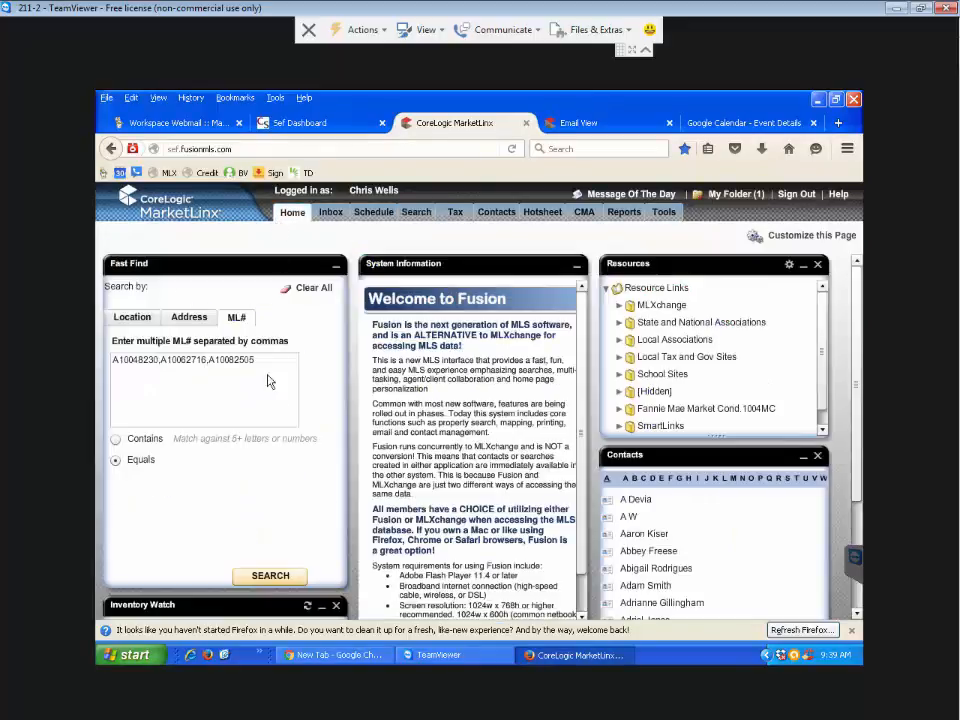
{"action": "left_click", "coordinate": [272, 578]}
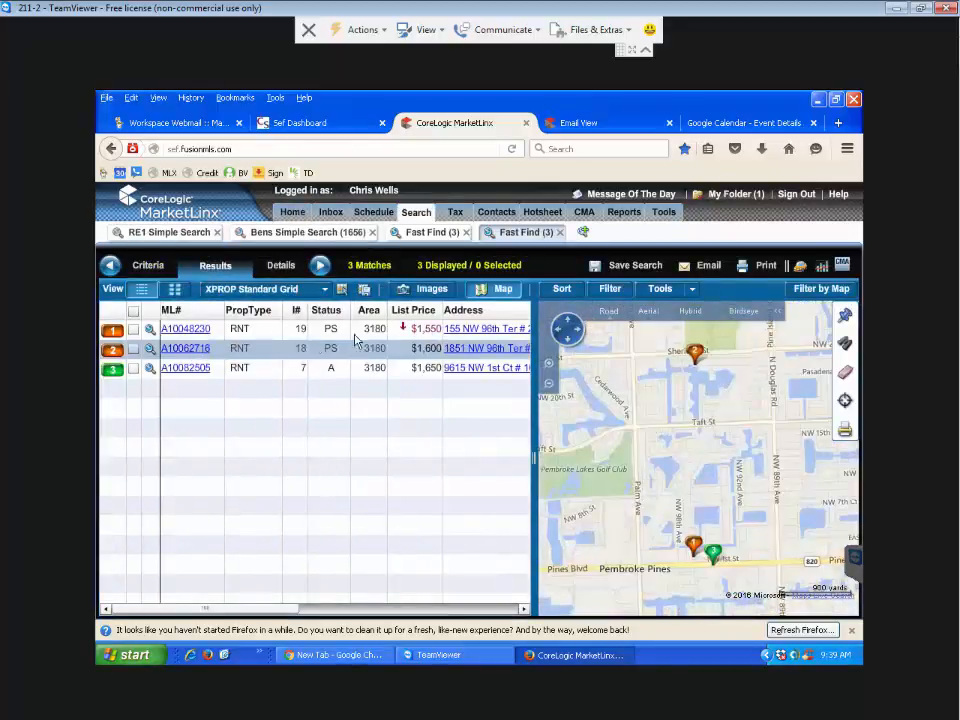
{"action": "left_click", "coordinate": [133, 329]}
{"action": "left_click", "coordinate": [133, 349]}
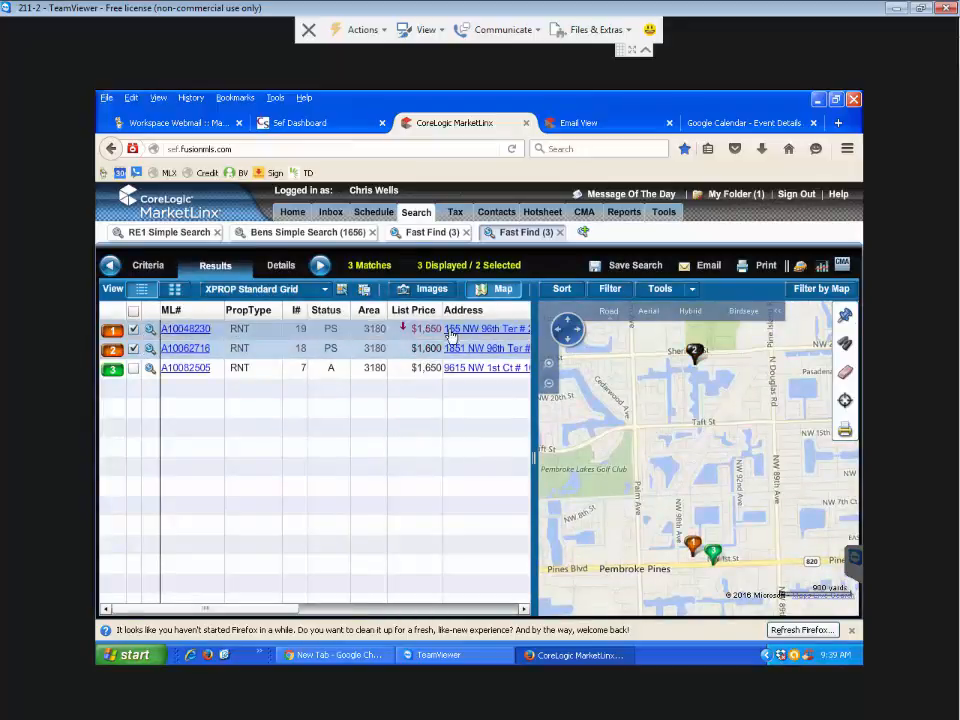
{"action": "left_click", "coordinate": [320, 266]}
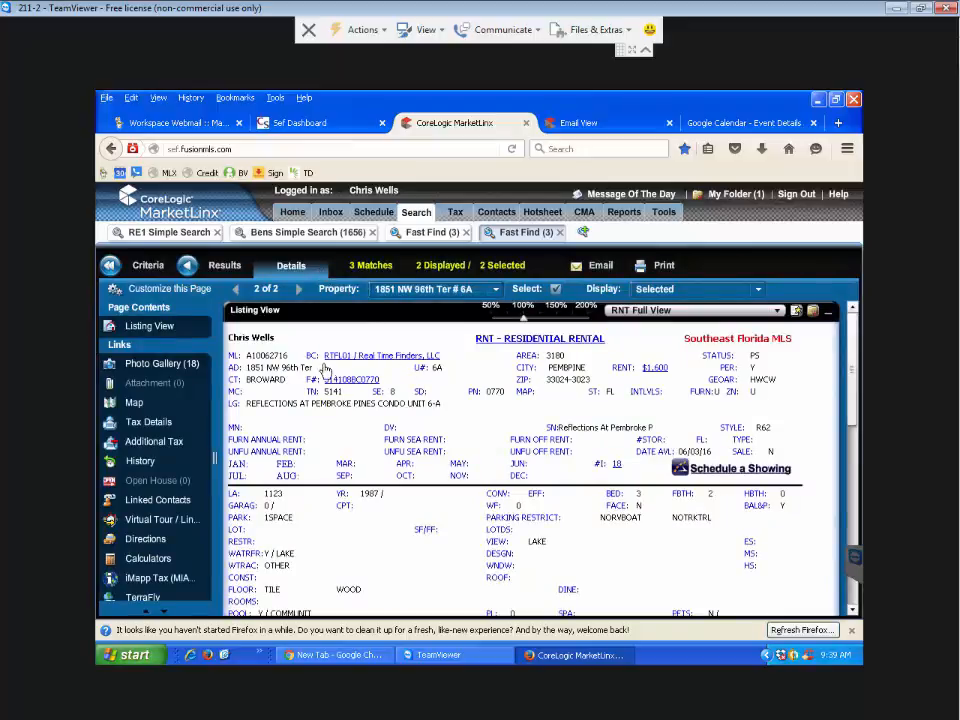
{"action": "left_click_drag", "start_coordinate": [314, 368], "coordinate": [243, 372]}
{"action": "key", "text": "ctrl+c"}
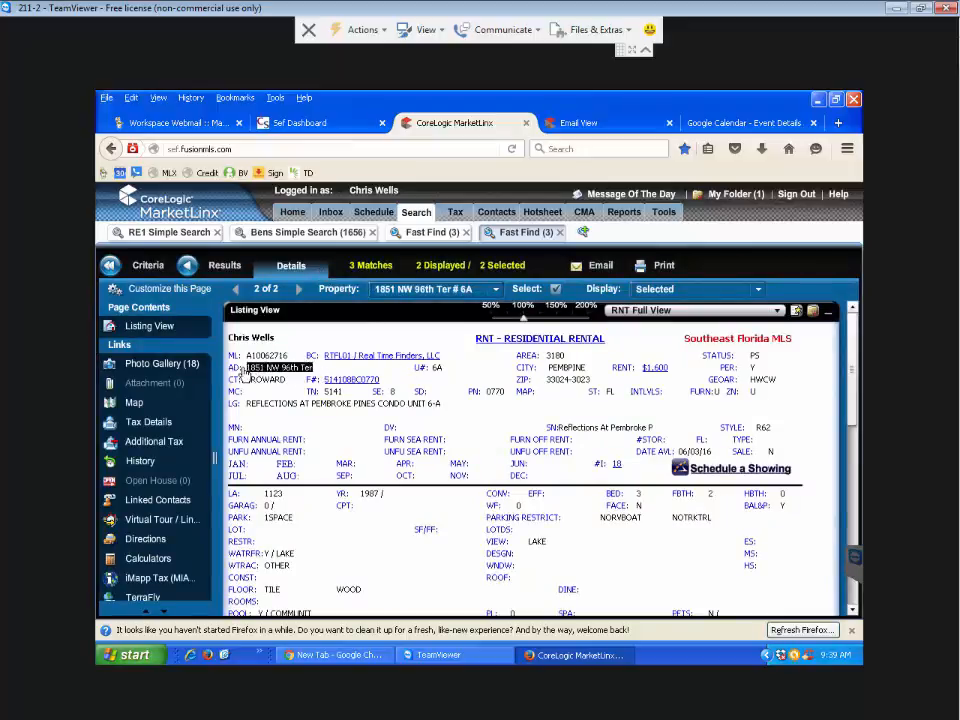
{"action": "left_click", "coordinate": [693, 128]}
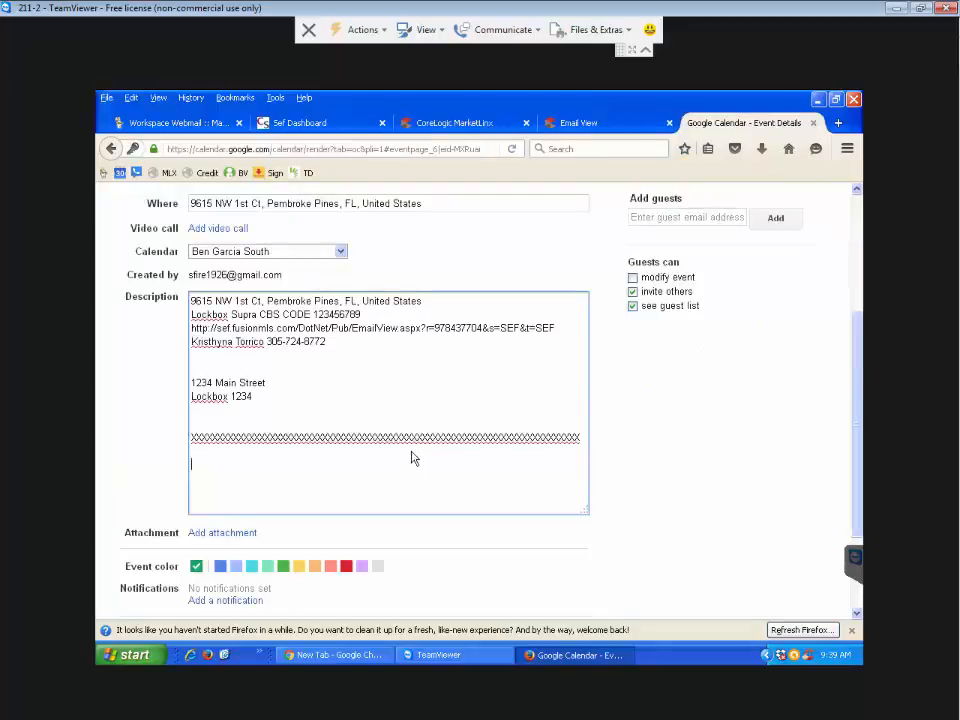
{"action": "key", "text": "ctrl+v"}
{"action": "type", "text": "Pending"}
{"action": "key", "text": "Return"}
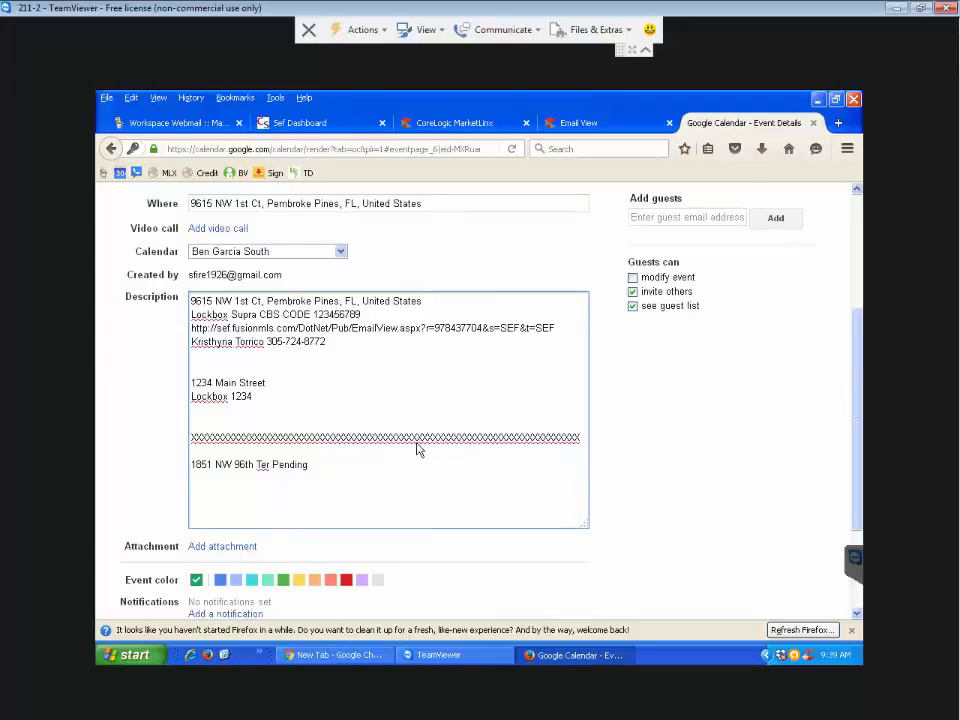
{"action": "left_click", "coordinate": [455, 123]}
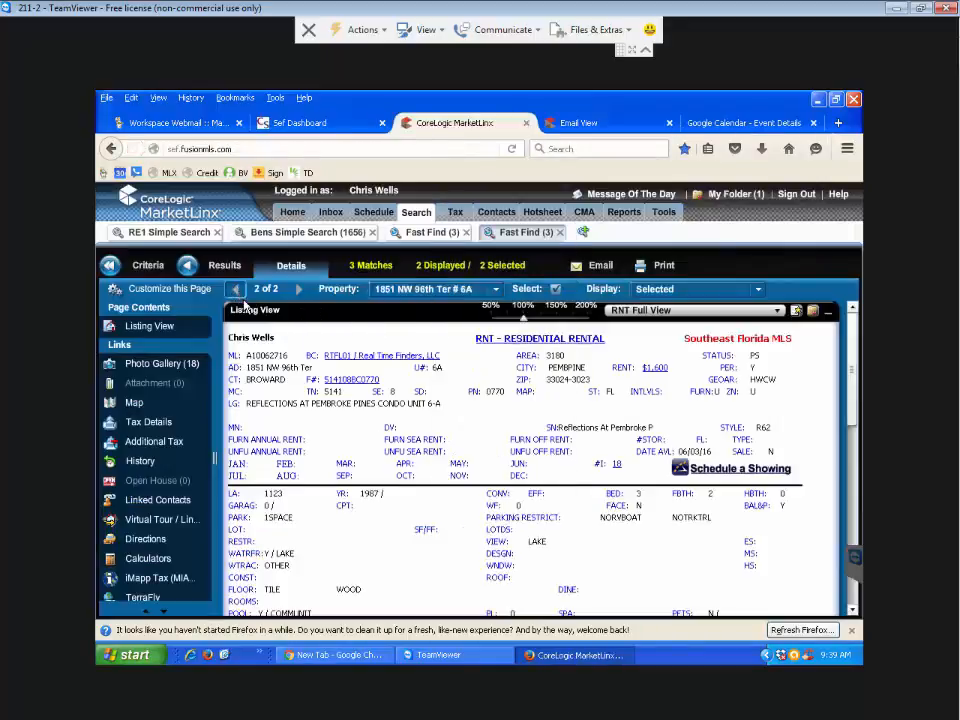
{"action": "left_click", "coordinate": [236, 289]}
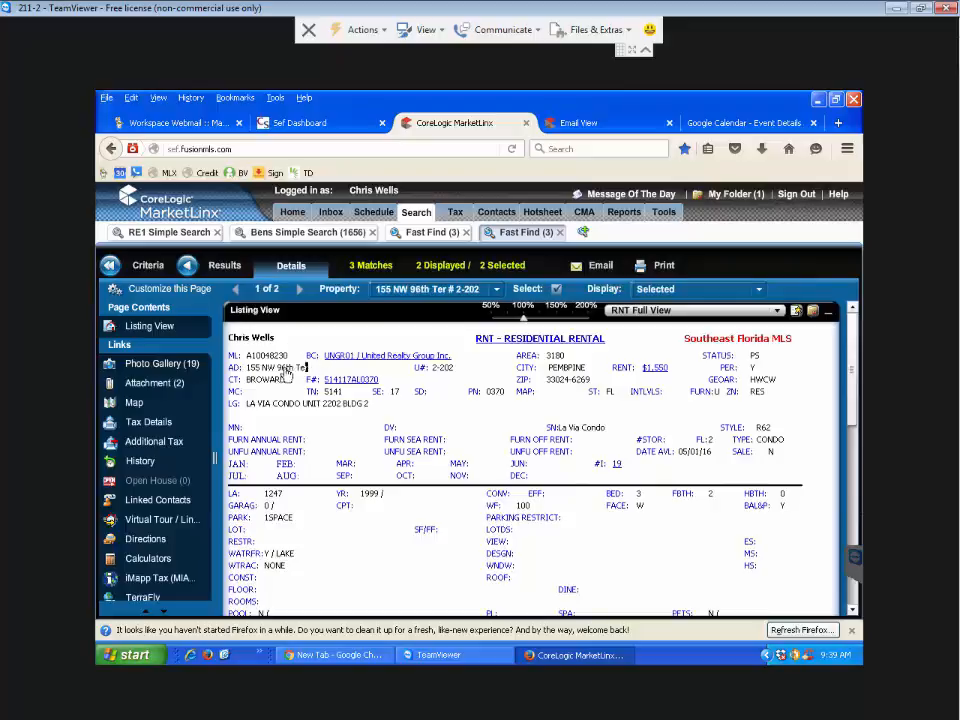
{"action": "left_click_drag", "start_coordinate": [306, 368], "coordinate": [247, 372]}
{"action": "key", "text": "ctrl+c"}
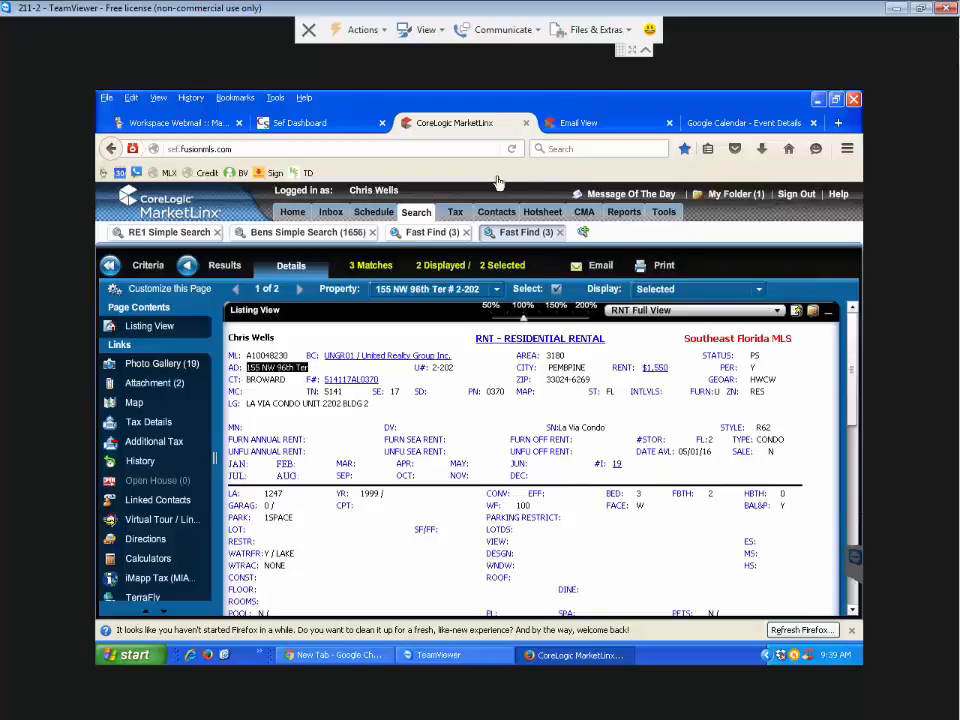
{"action": "left_click", "coordinate": [705, 124]}
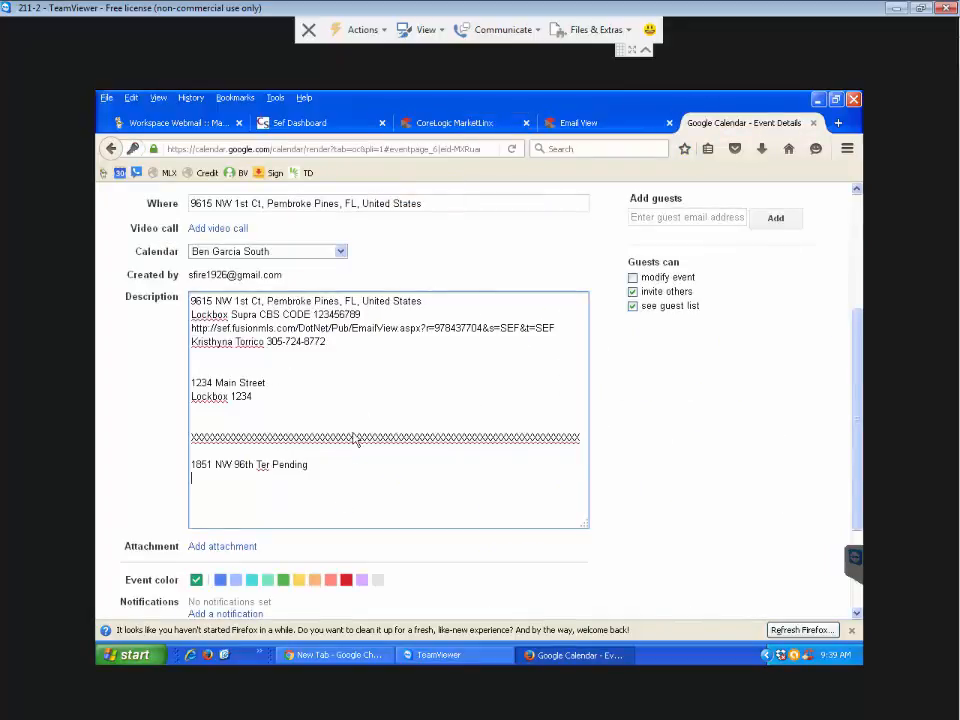
{"action": "key", "text": "ctrl+v"}
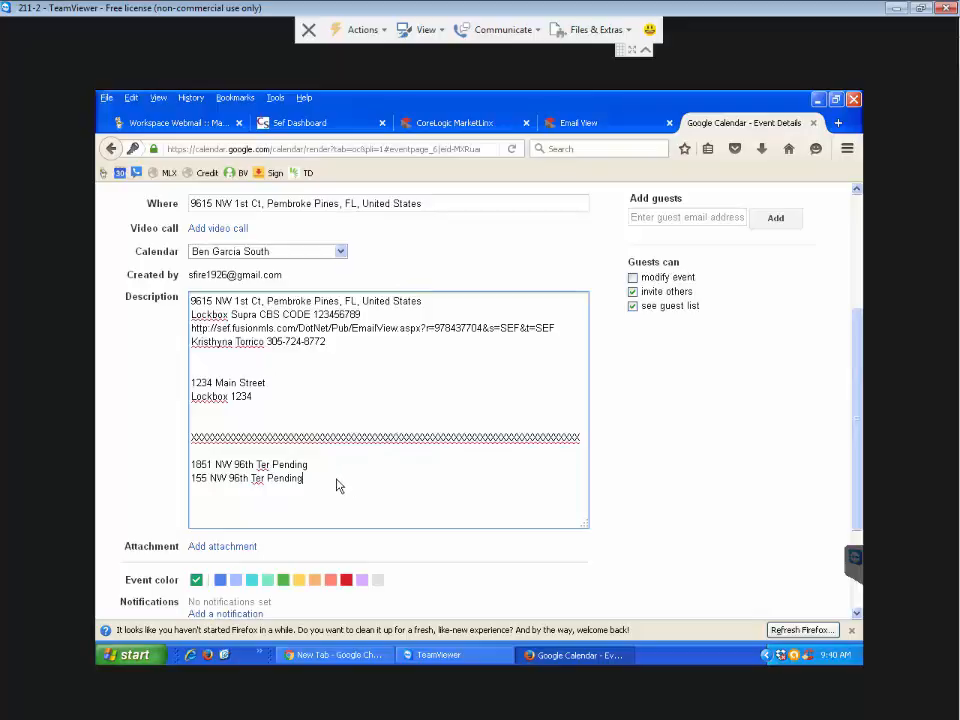
{"action": "left_click_drag", "start_coordinate": [193, 465], "coordinate": [315, 465]}
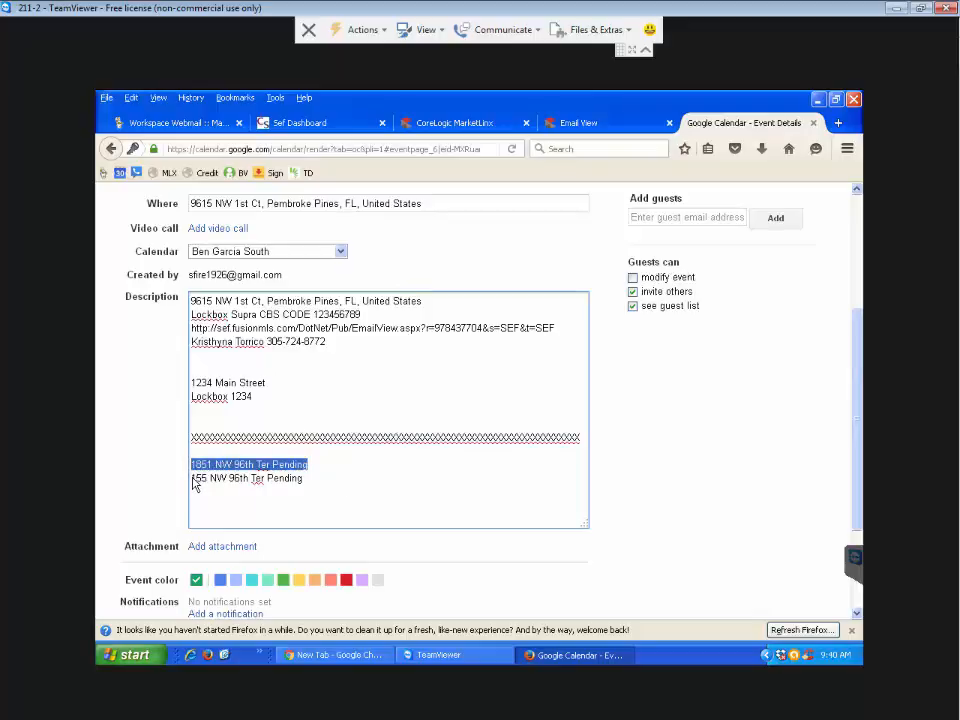
{"action": "left_click_drag", "start_coordinate": [194, 483], "coordinate": [313, 489]}
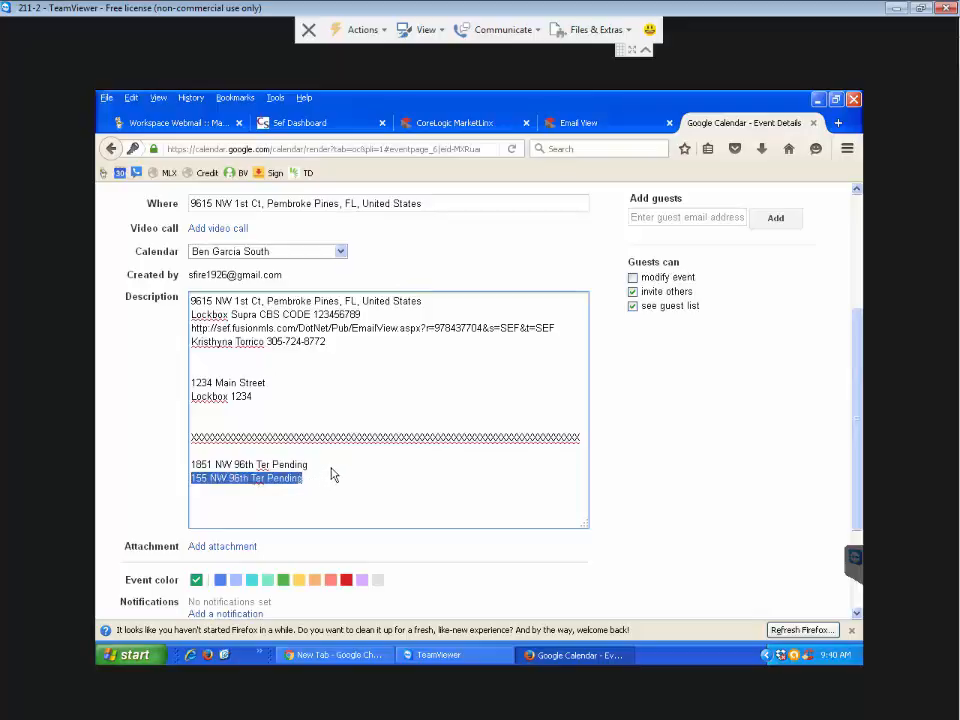
- Save the edited 5/30/2016 11:00–11:30am client event
{"action": "scroll", "coordinate": [333, 475], "scroll_direction": "up", "scroll_amount": 3}
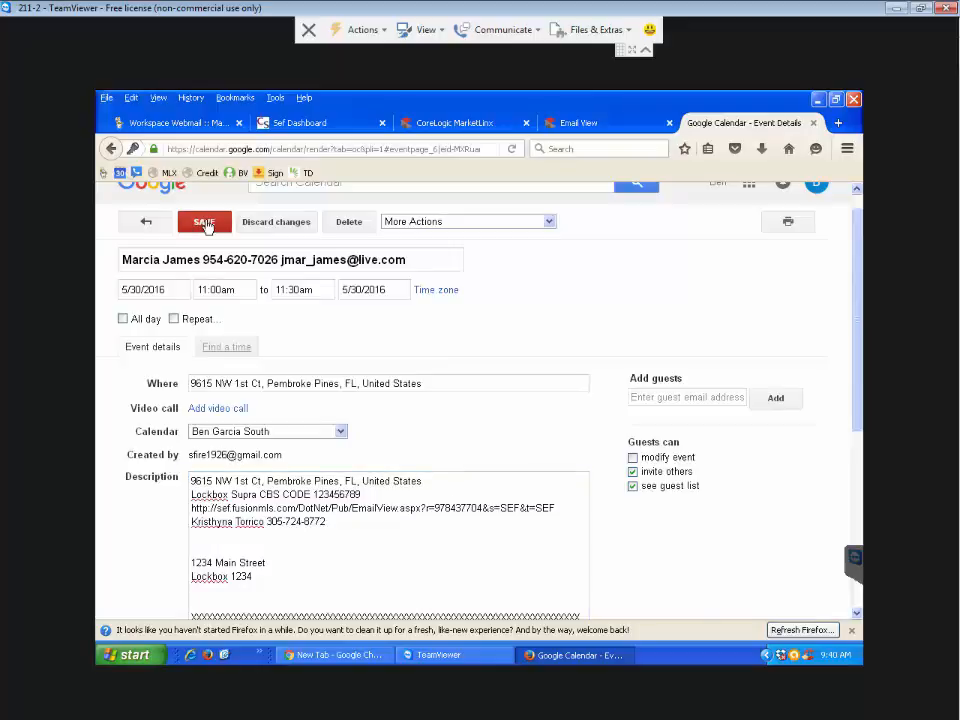
{"action": "left_click", "coordinate": [204, 224]}
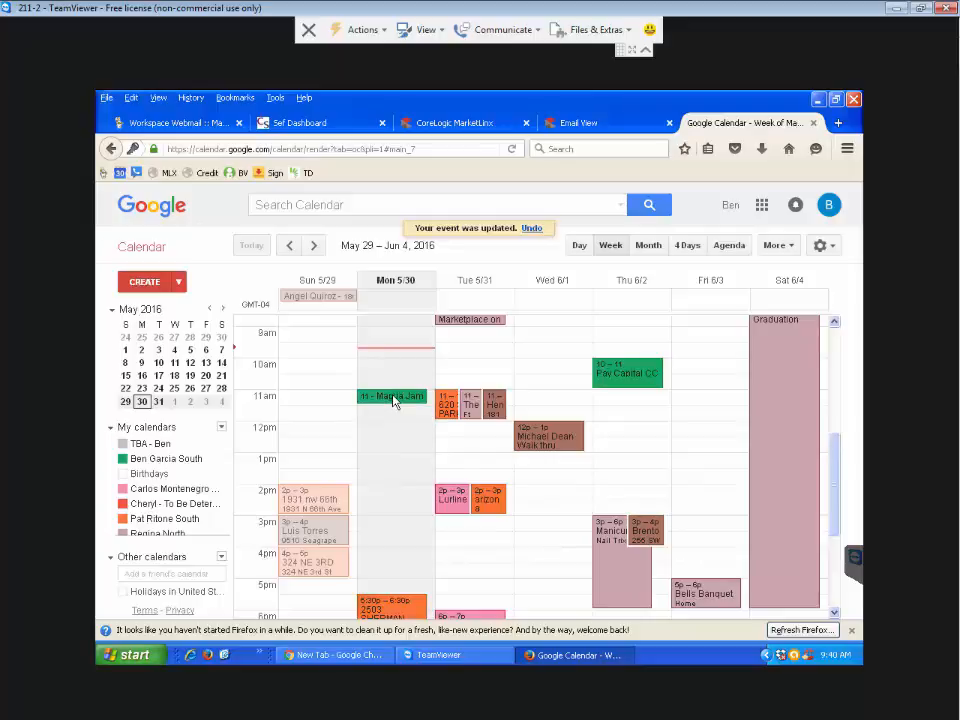
{"action": "left_click", "coordinate": [291, 247]}
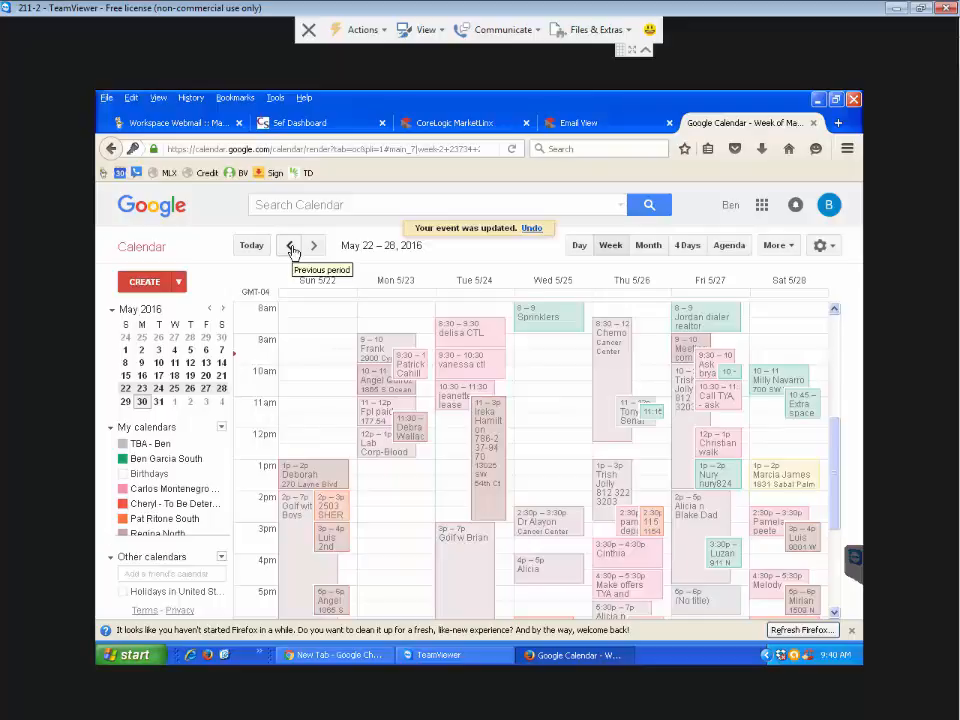
{"action": "left_click", "coordinate": [291, 247]}
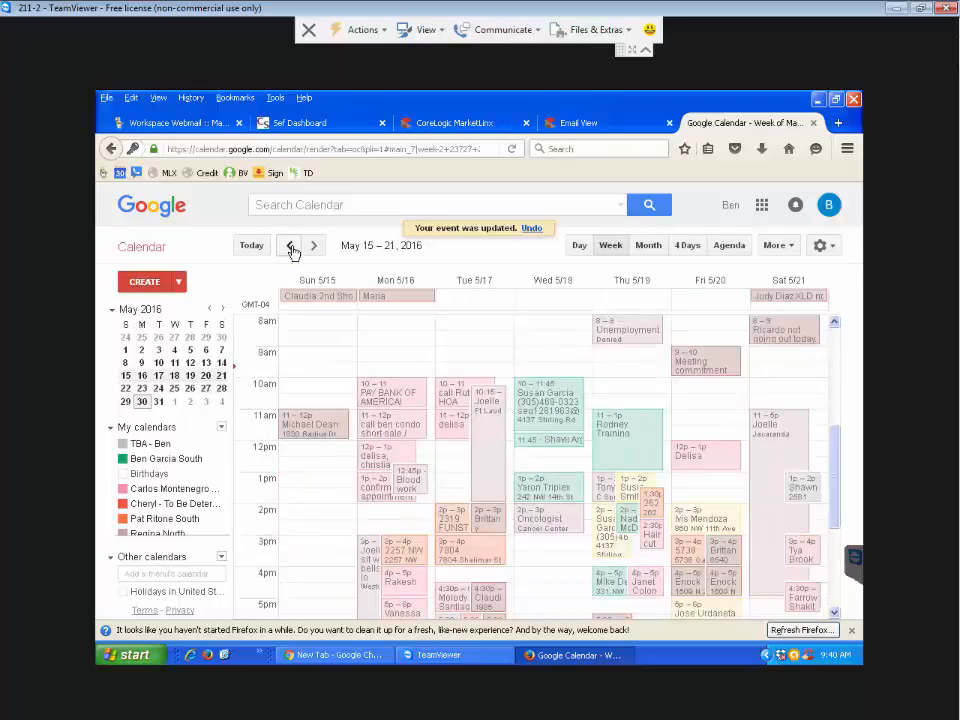
{"action": "double_click", "coordinate": [566, 410]}
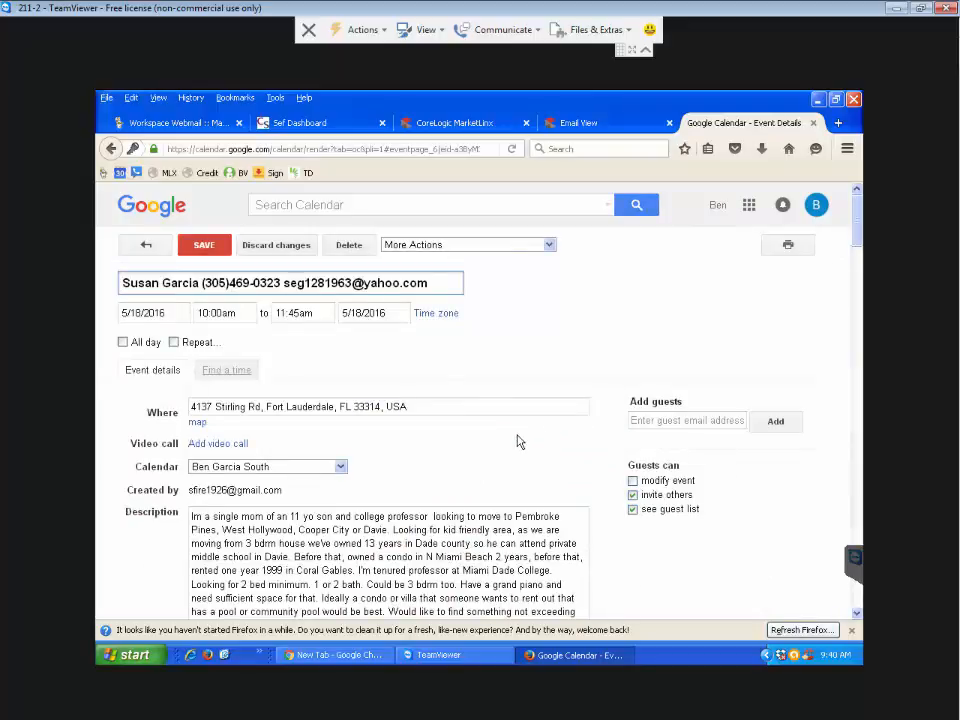
{"action": "scroll", "coordinate": [519, 441], "scroll_direction": "down", "scroll_amount": 3}
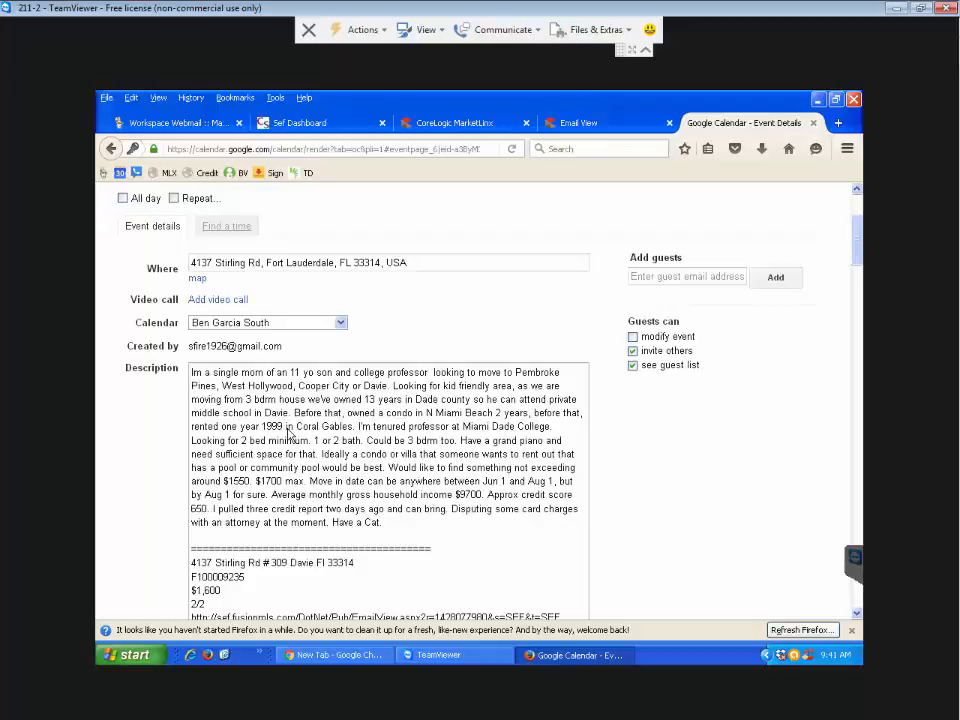
- Read through the event's client profile and showings, highlighting the $9700 income and 'Have a Cat.'
{"action": "scroll", "coordinate": [289, 433], "scroll_direction": "down", "scroll_amount": 1}
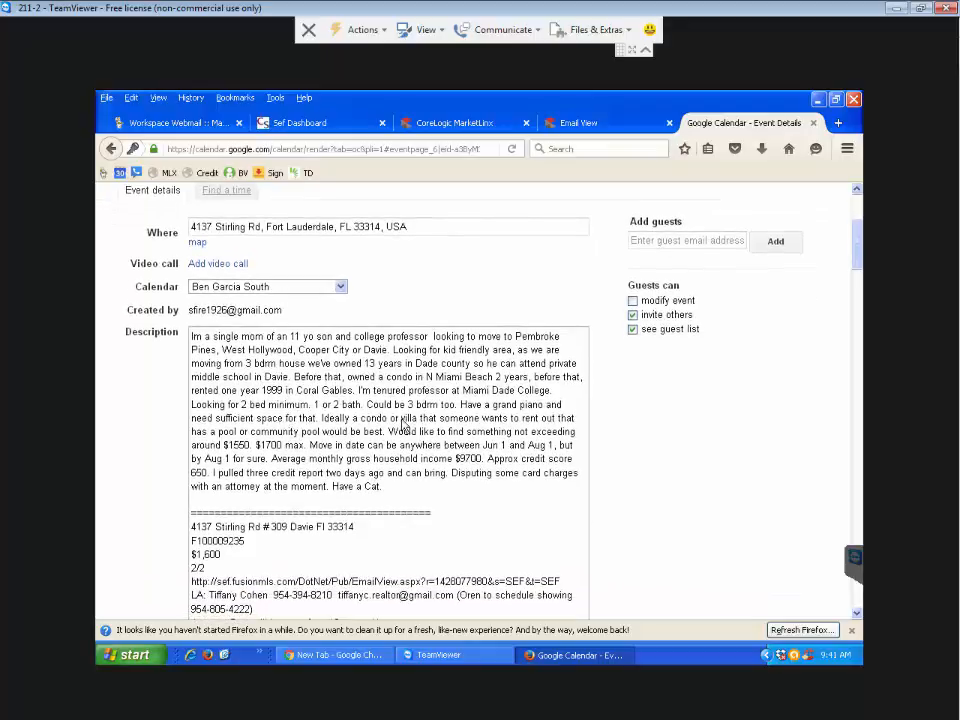
{"action": "scroll", "coordinate": [408, 424], "scroll_direction": "down", "scroll_amount": 2}
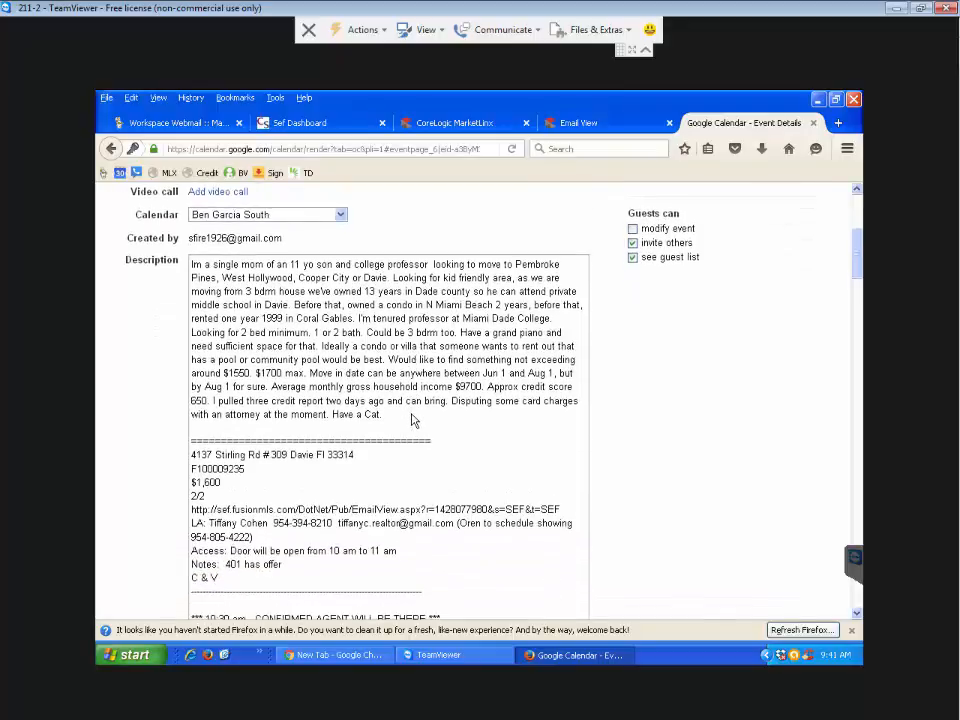
{"action": "scroll", "coordinate": [411, 420], "scroll_direction": "down", "scroll_amount": 2}
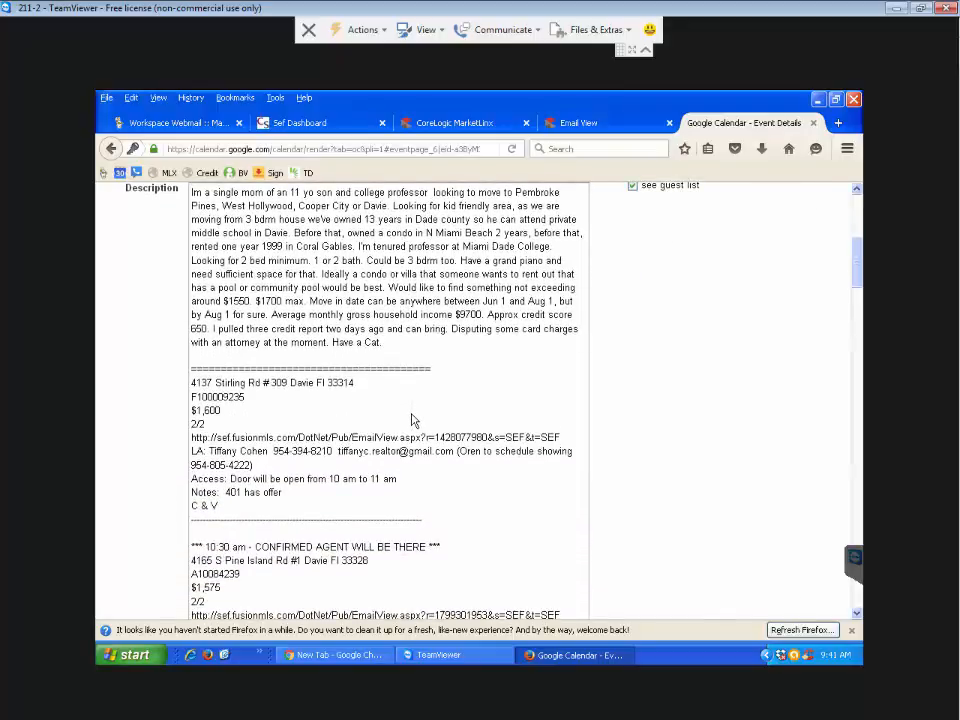
{"action": "scroll", "coordinate": [411, 420], "scroll_direction": "down", "scroll_amount": 2}
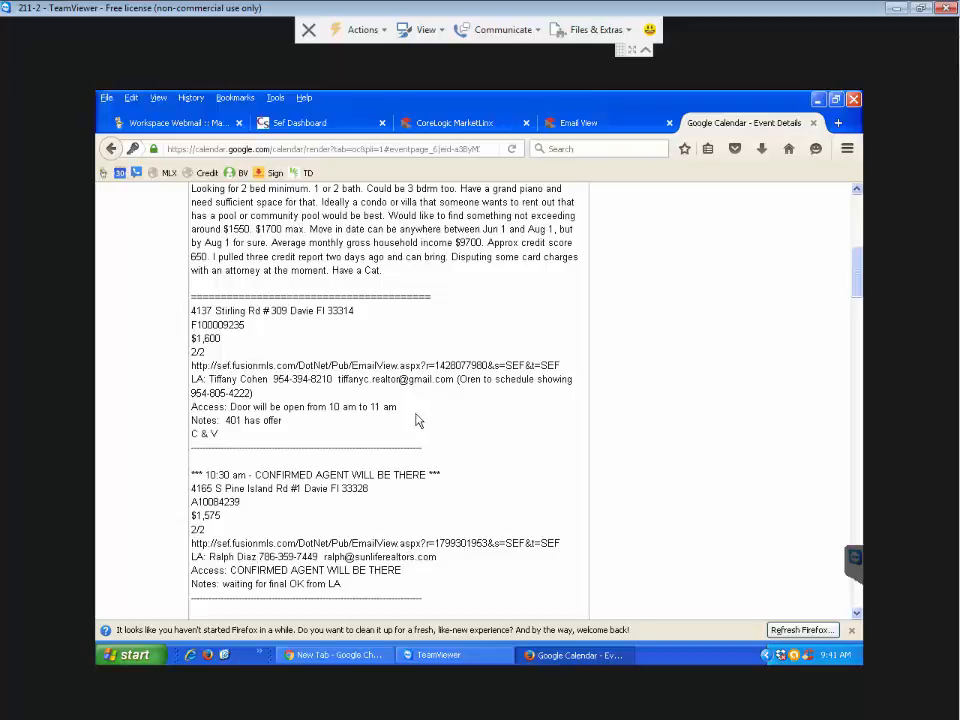
{"action": "scroll", "coordinate": [417, 420], "scroll_direction": "up", "scroll_amount": 2}
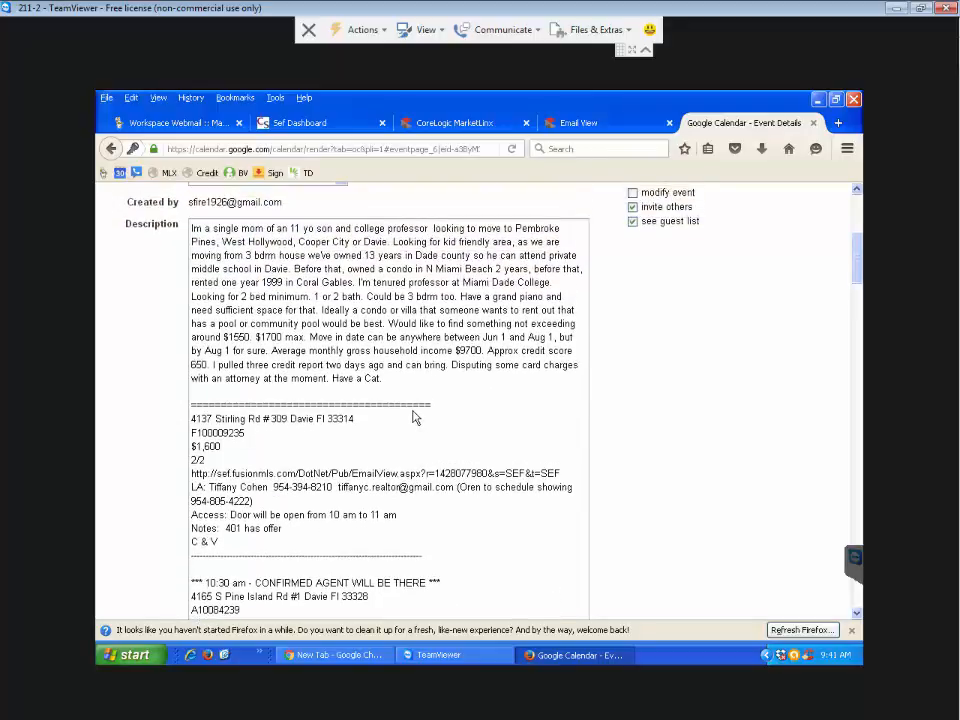
{"action": "scroll", "coordinate": [416, 417], "scroll_direction": "down", "scroll_amount": 1}
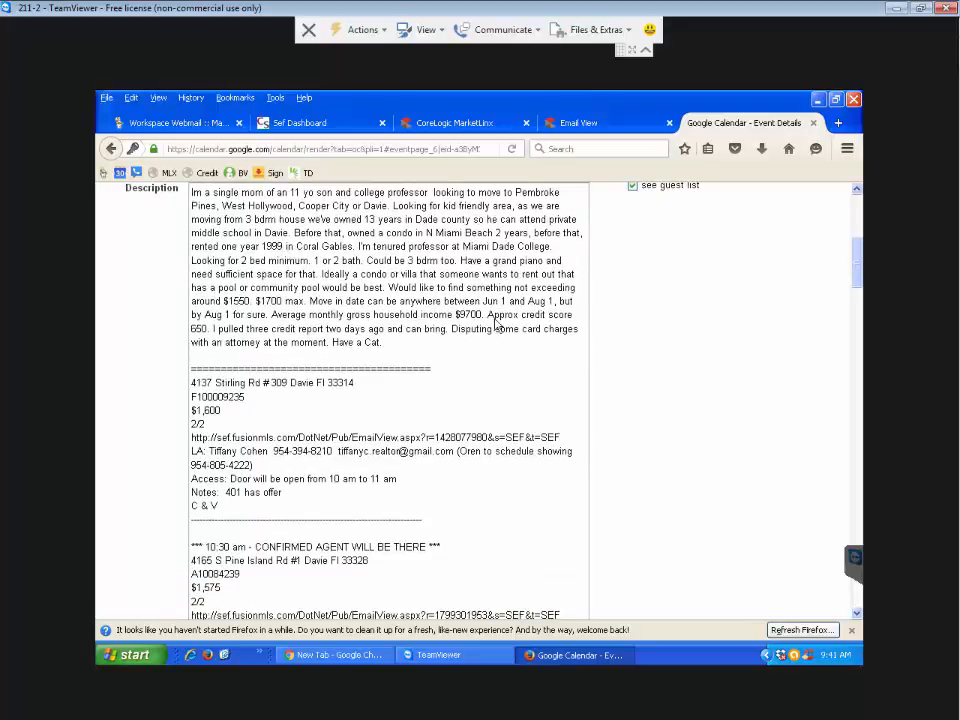
{"action": "left_click_drag", "start_coordinate": [420, 316], "coordinate": [483, 316]}
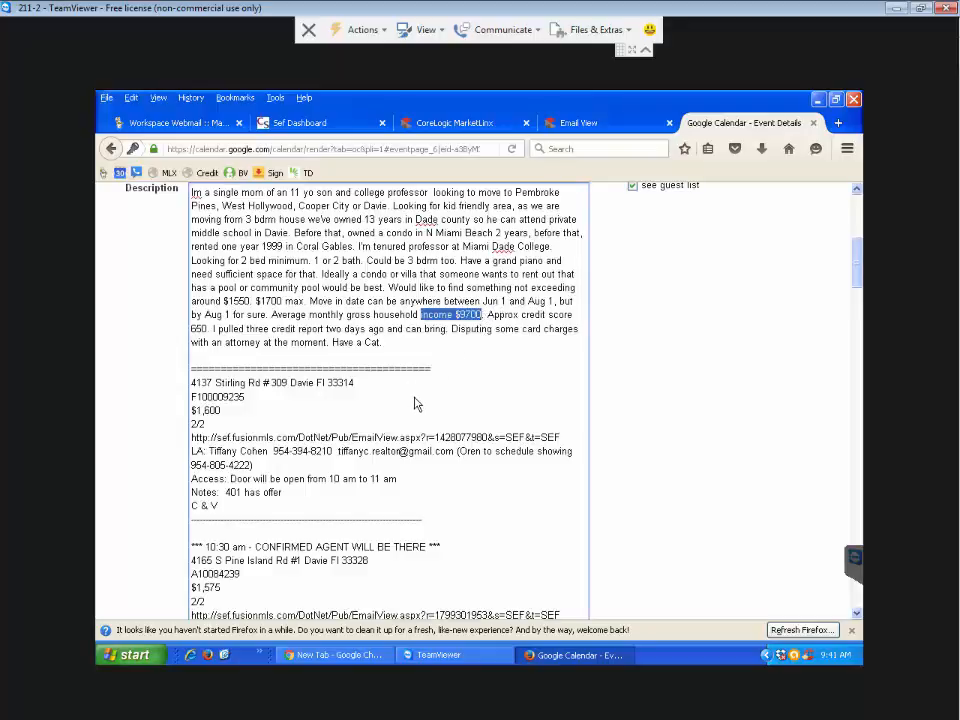
{"action": "scroll", "coordinate": [414, 401], "scroll_direction": "down", "scroll_amount": 2}
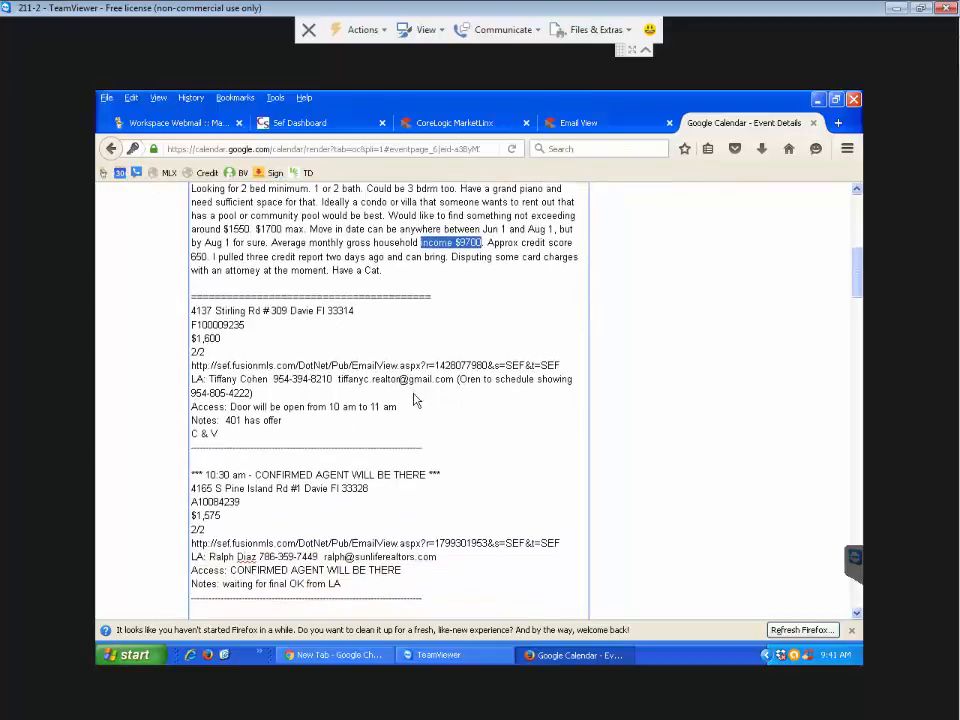
{"action": "scroll", "coordinate": [414, 392], "scroll_direction": "down", "scroll_amount": 1}
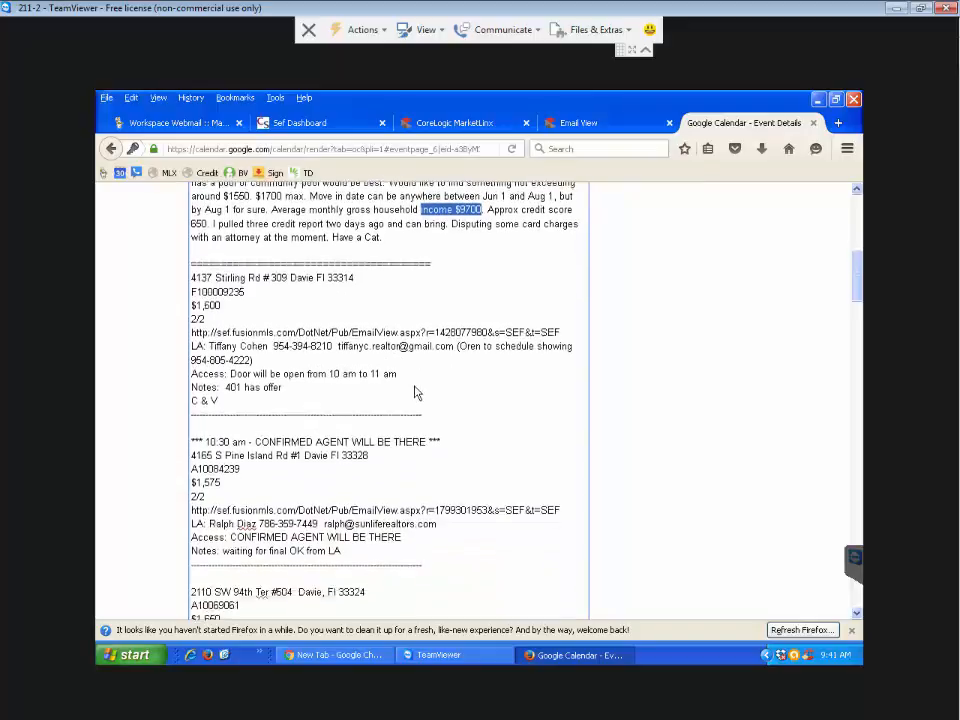
{"action": "left_click", "coordinate": [386, 234]}
{"action": "left_click_drag", "start_coordinate": [387, 234], "coordinate": [331, 234]}
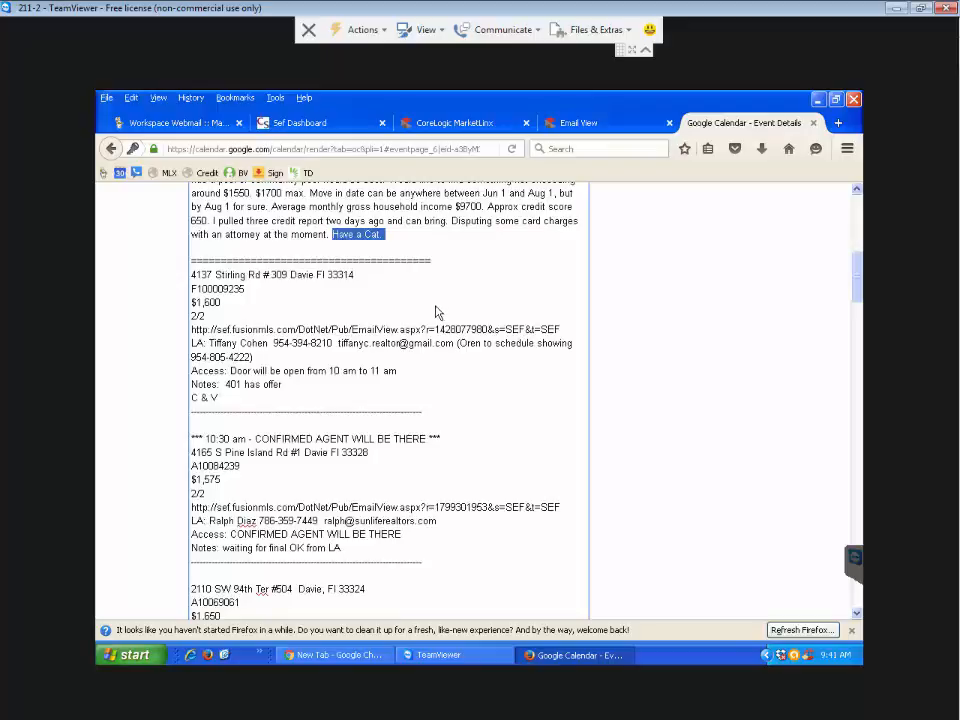
{"action": "scroll", "coordinate": [437, 313], "scroll_direction": "down", "scroll_amount": 2}
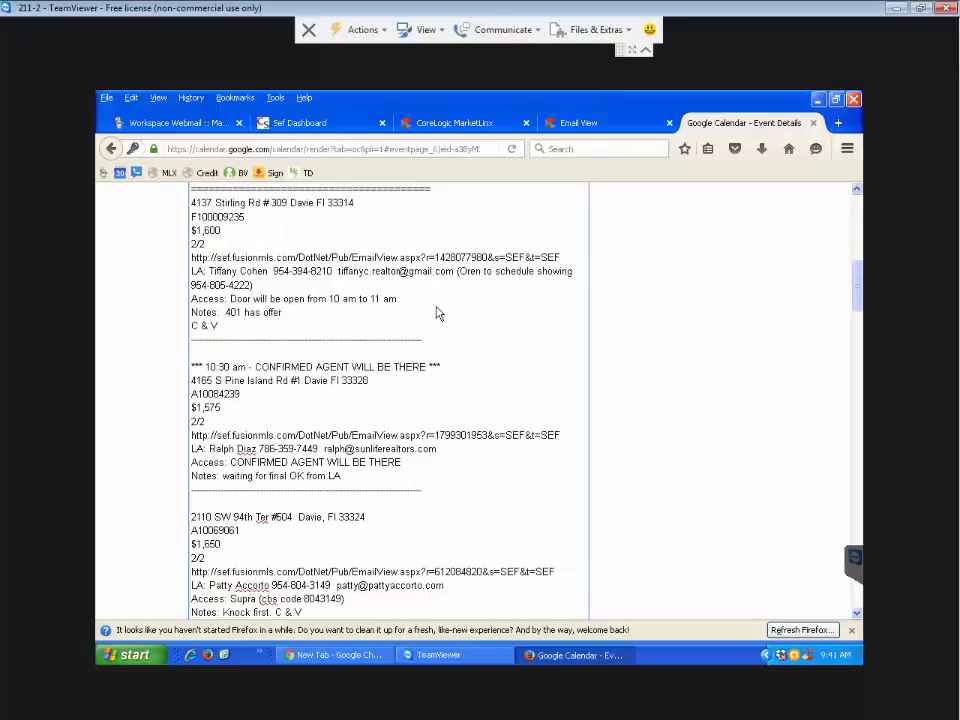
{"action": "scroll", "coordinate": [437, 313], "scroll_direction": "down", "scroll_amount": 1}
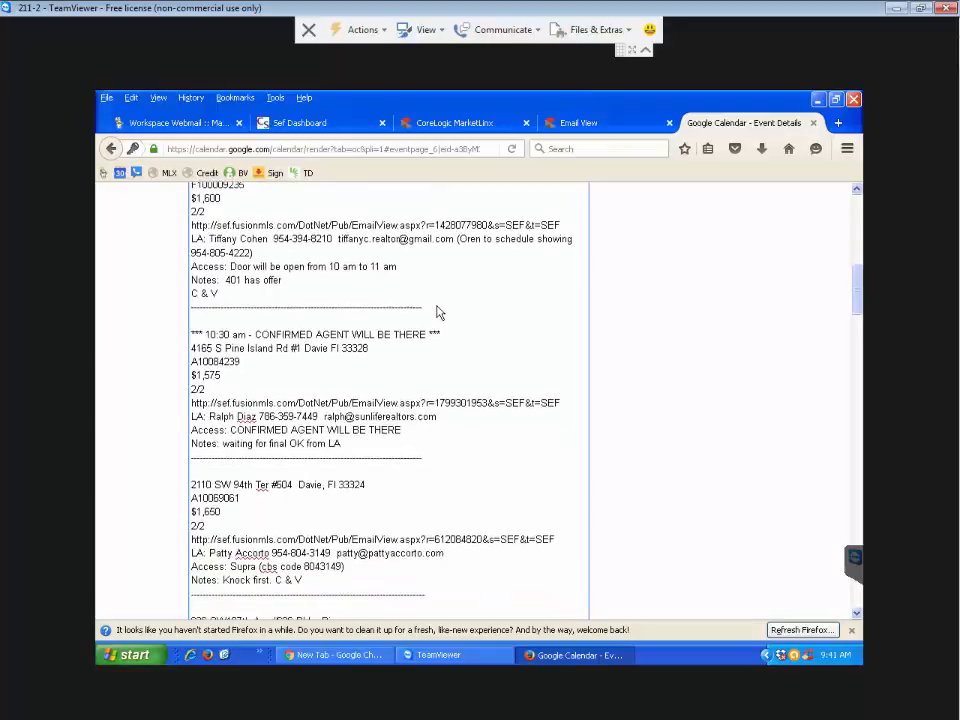
{"action": "scroll", "coordinate": [437, 313], "scroll_direction": "down", "scroll_amount": 1}
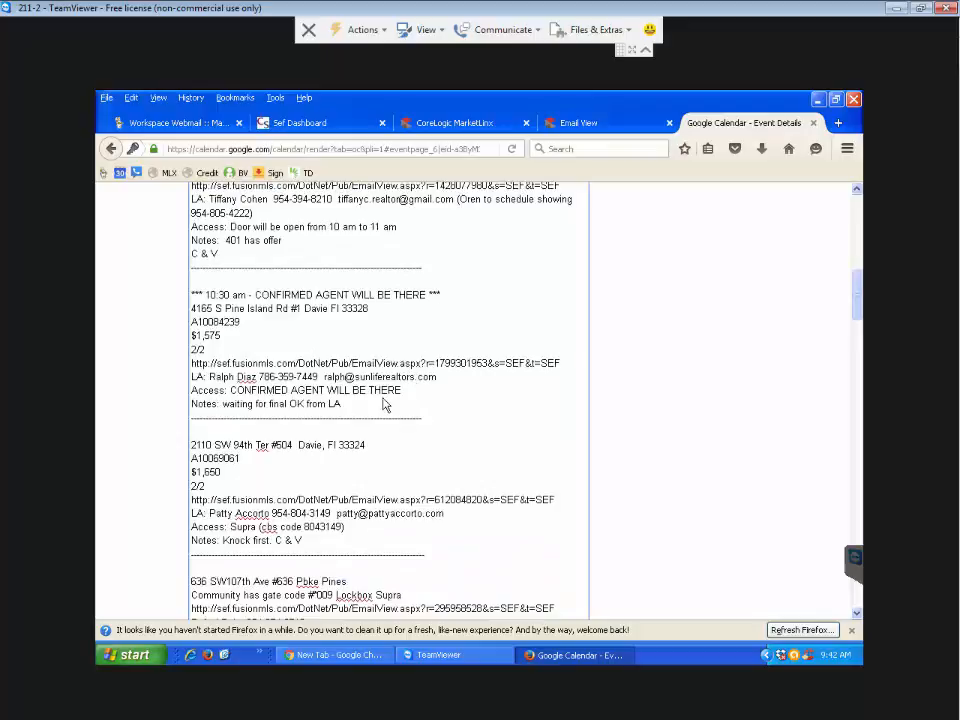
{"action": "scroll", "coordinate": [426, 407], "scroll_direction": "down", "scroll_amount": 1}
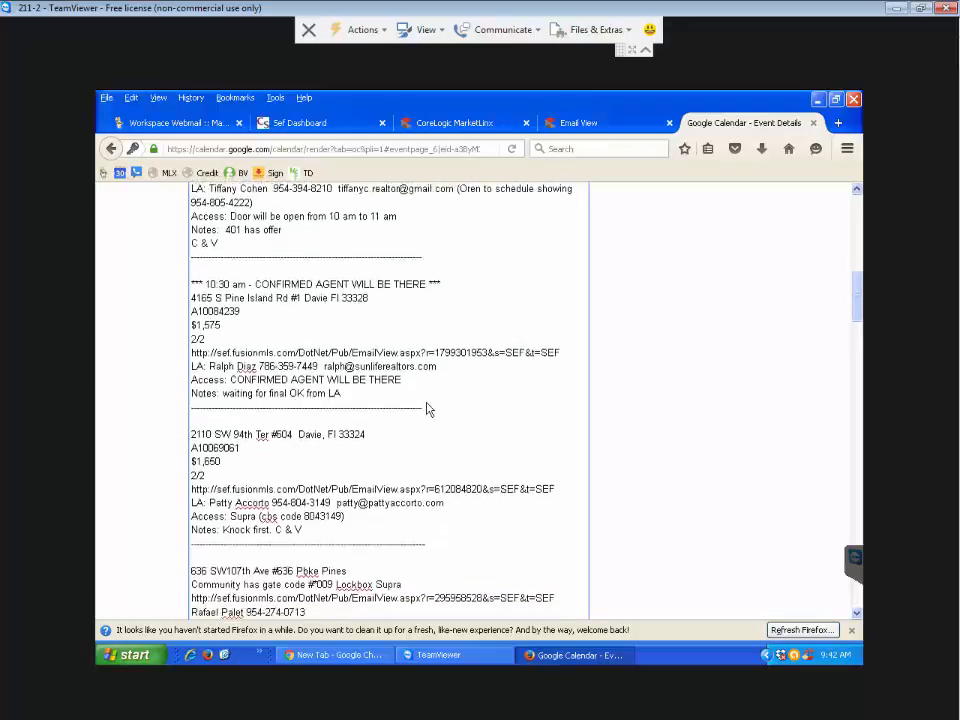
{"action": "left_click_drag", "start_coordinate": [303, 505], "coordinate": [278, 509]}
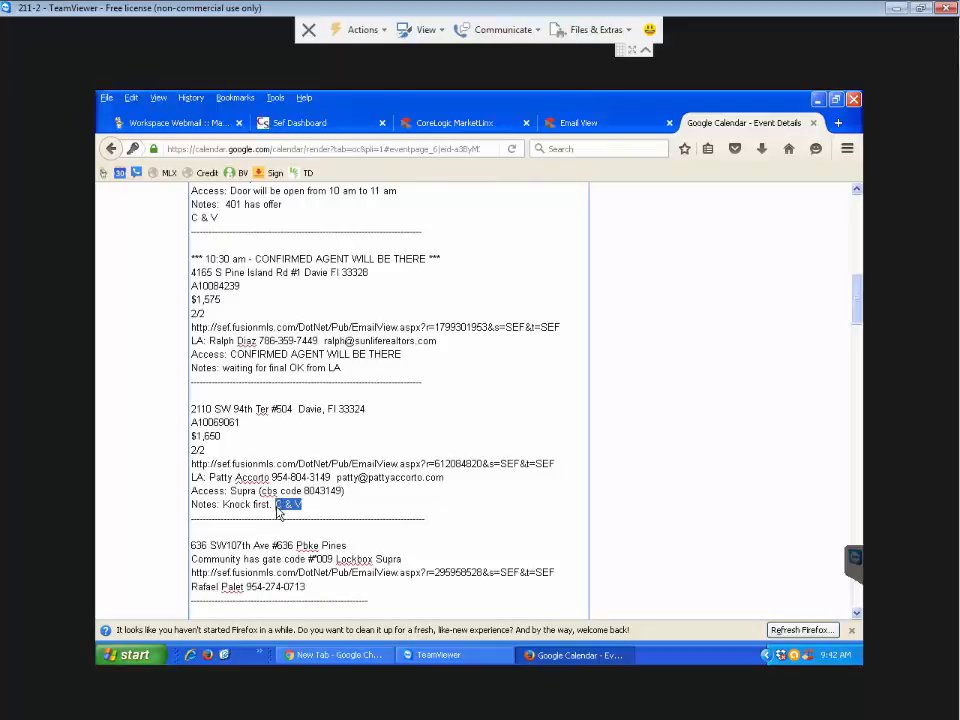
{"action": "left_click_drag", "start_coordinate": [222, 505], "coordinate": [279, 514]}
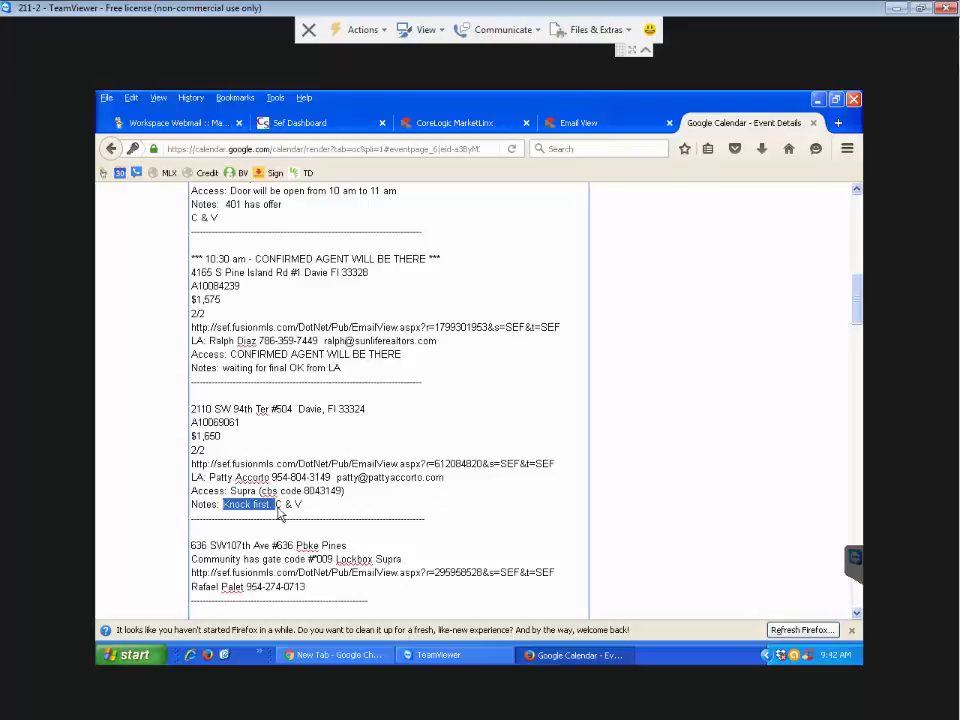
{"action": "left_click_drag", "start_coordinate": [344, 491], "coordinate": [230, 497]}
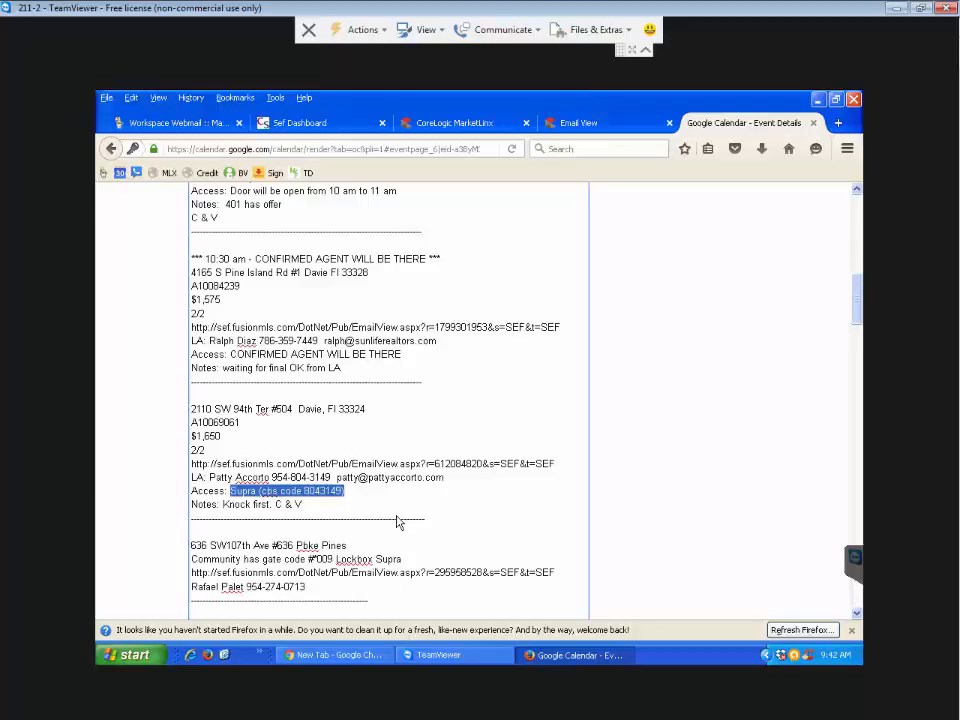
{"action": "left_click_drag", "start_coordinate": [406, 356], "coordinate": [230, 357]}
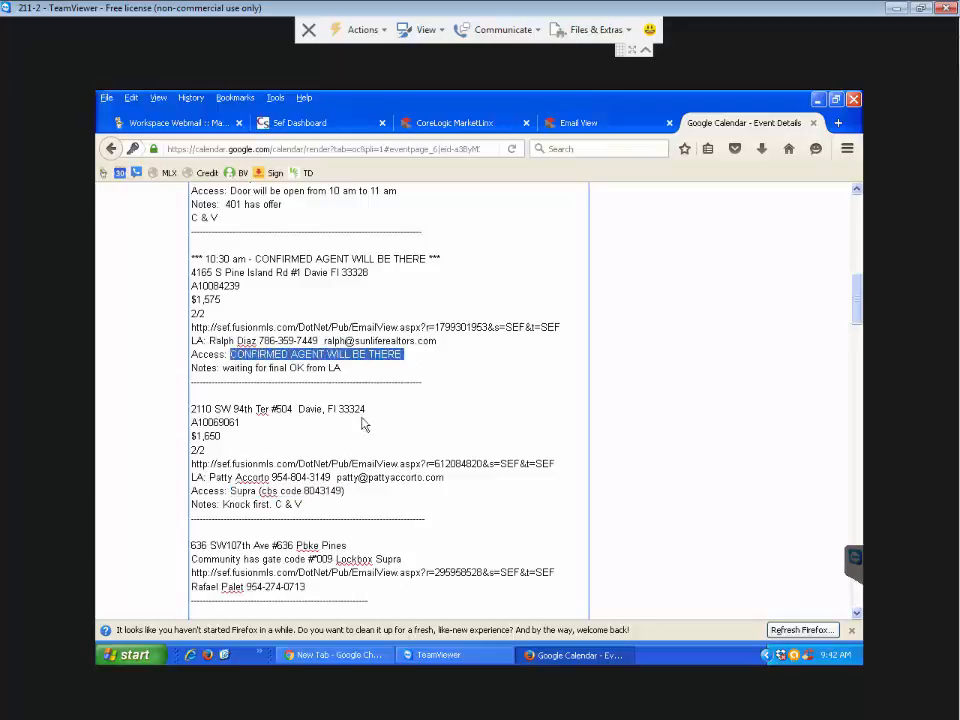
{"action": "scroll", "coordinate": [425, 517], "scroll_direction": "down", "scroll_amount": 2}
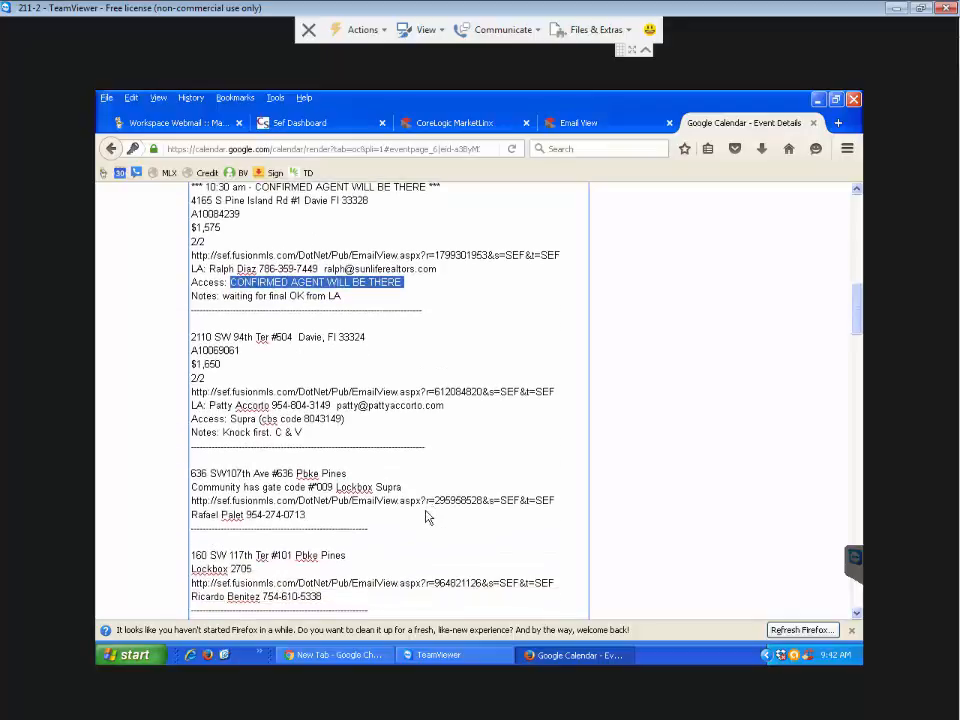
{"action": "left_click_drag", "start_coordinate": [256, 535], "coordinate": [198, 540]}
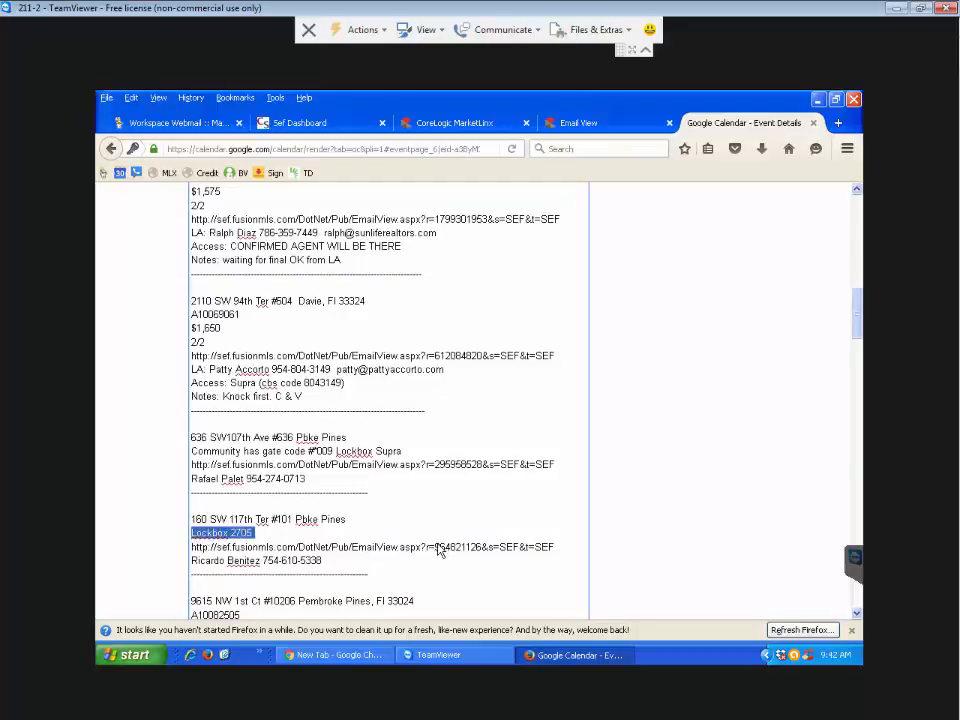
{"action": "scroll", "coordinate": [438, 549], "scroll_direction": "down", "scroll_amount": 2}
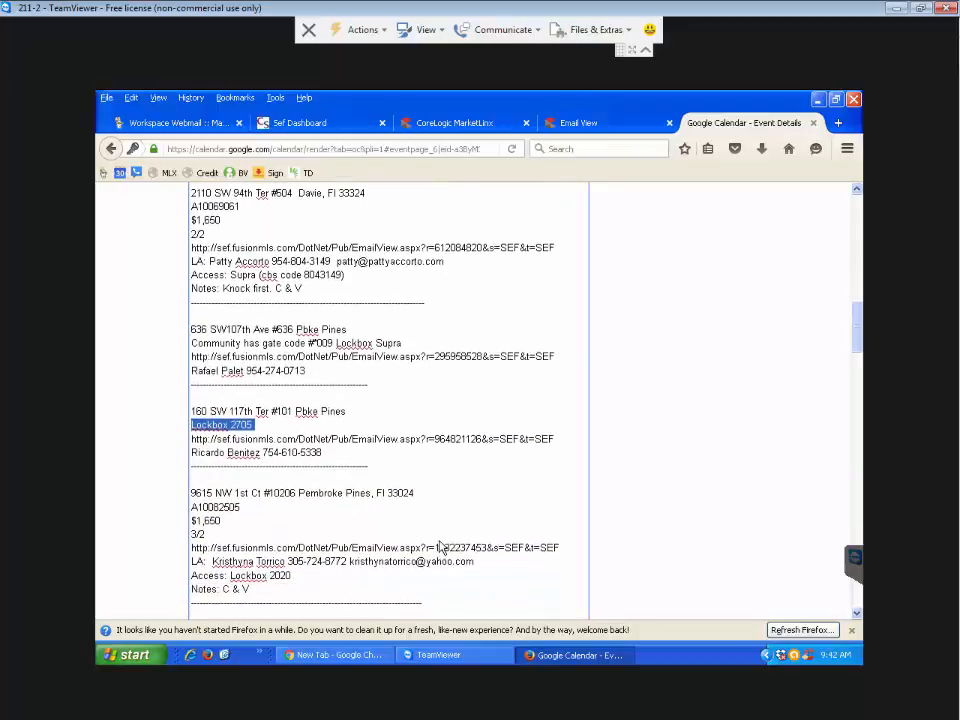
{"action": "left_click_drag", "start_coordinate": [292, 576], "coordinate": [231, 577]}
{"action": "scroll", "coordinate": [392, 545], "scroll_direction": "down", "scroll_amount": 3}
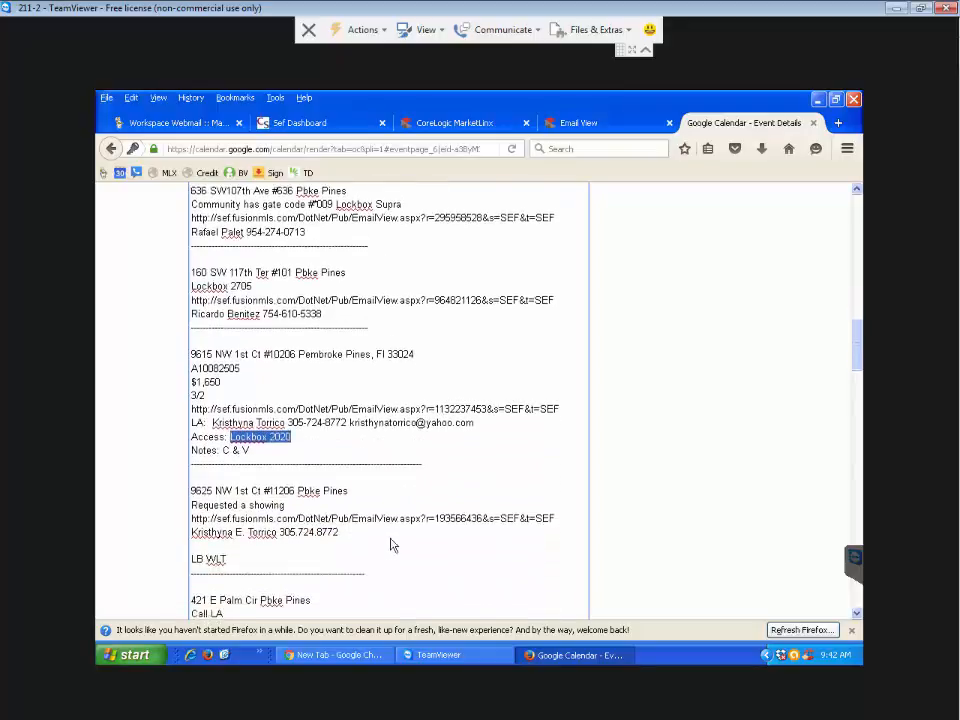
{"action": "scroll", "coordinate": [392, 545], "scroll_direction": "down", "scroll_amount": 1}
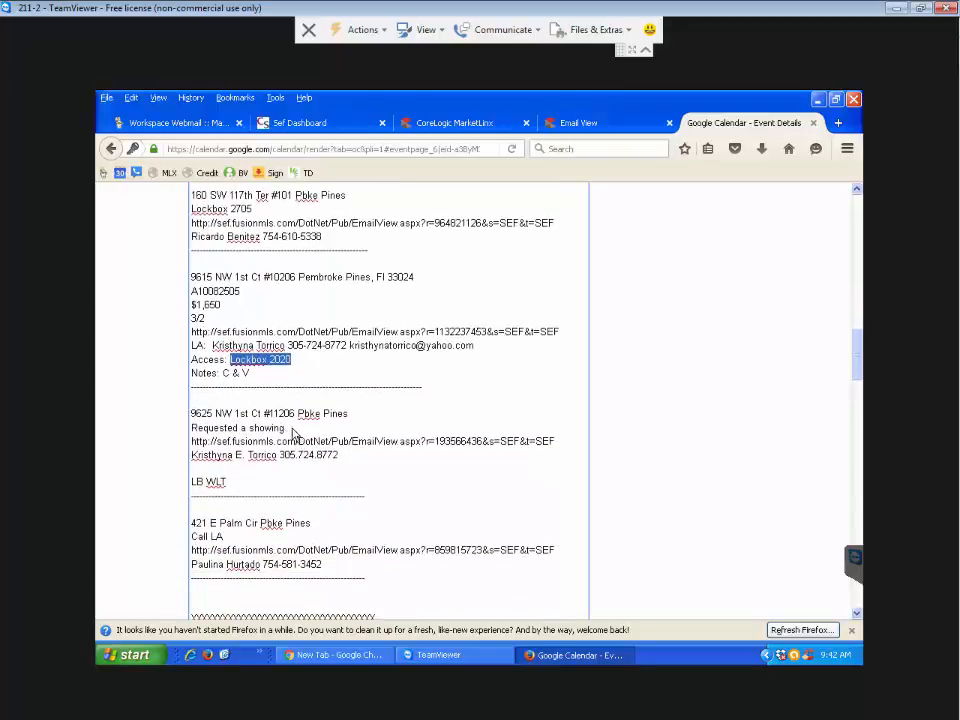
{"action": "left_click_drag", "start_coordinate": [288, 428], "coordinate": [186, 430]}
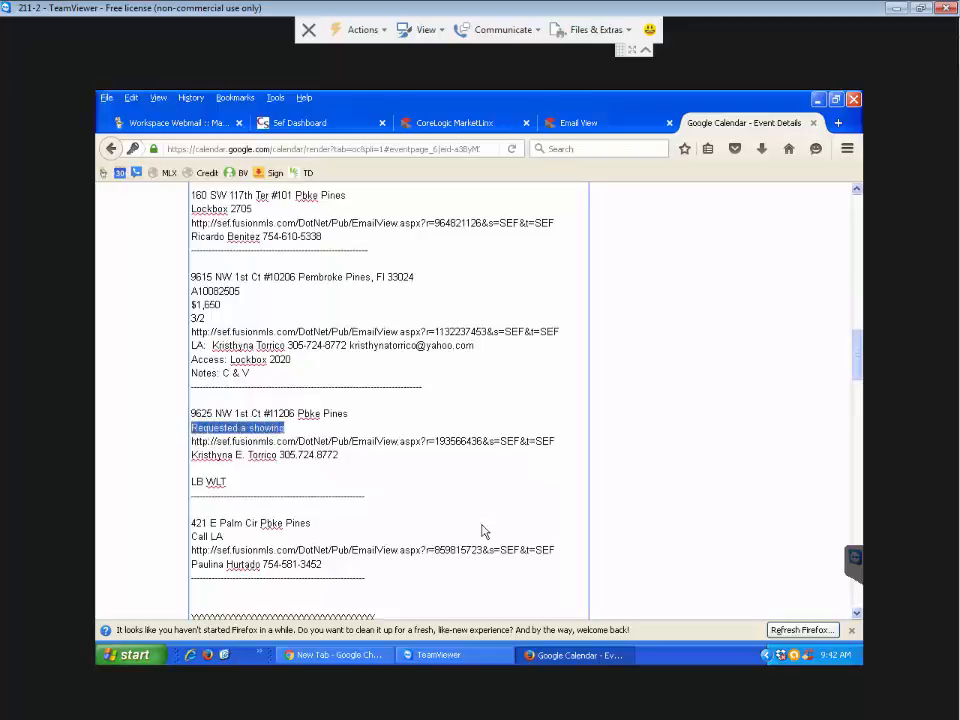
{"action": "scroll", "coordinate": [491, 535], "scroll_direction": "down", "scroll_amount": 2}
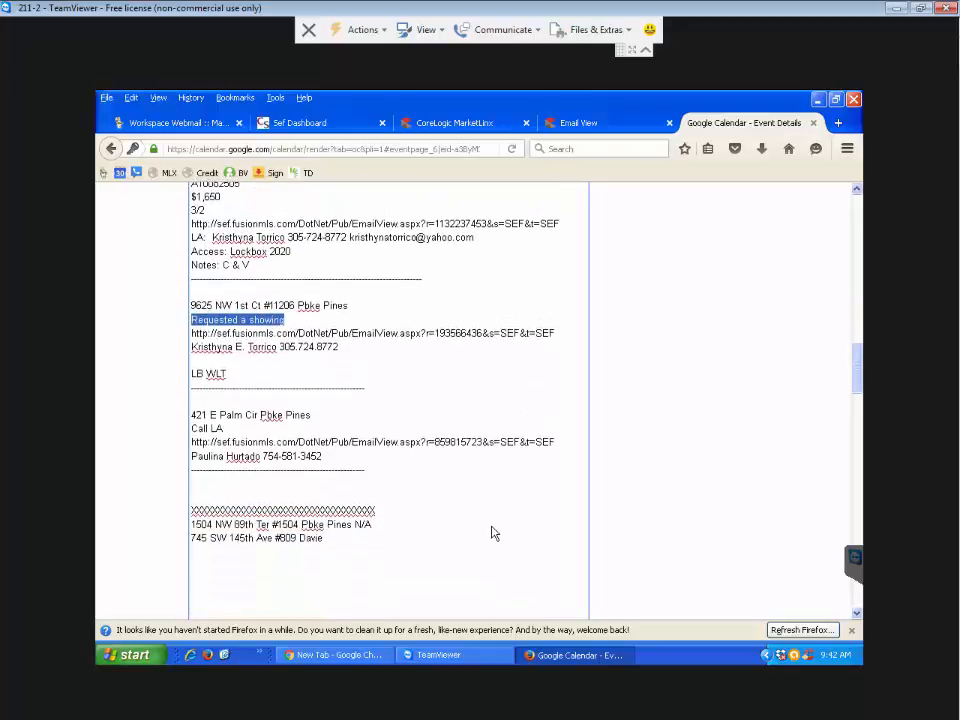
{"action": "left_click", "coordinate": [193, 308]}
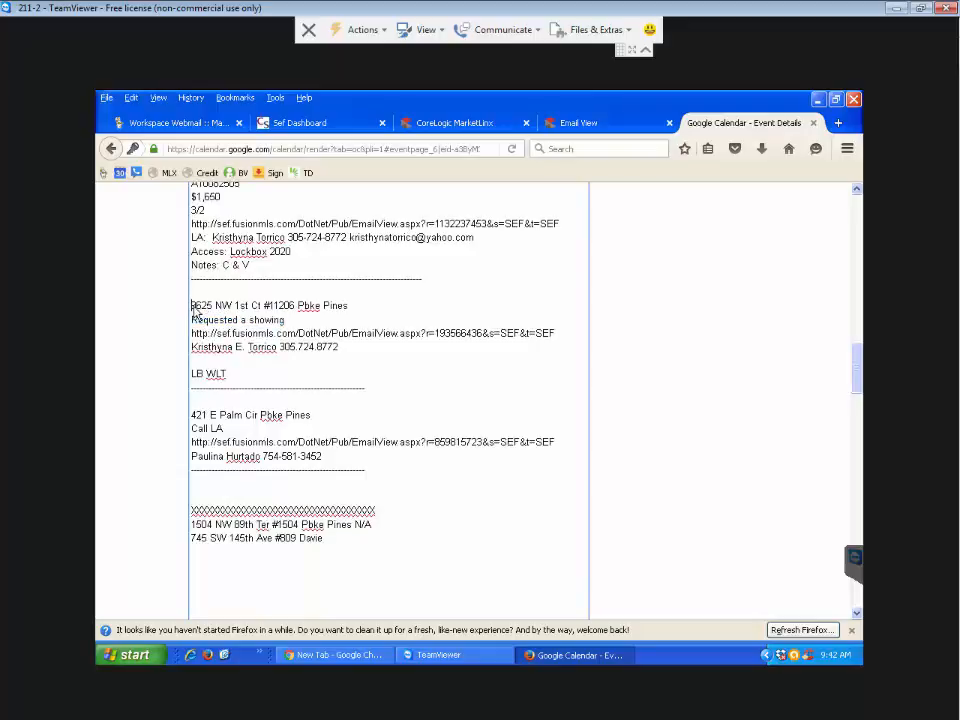
{"action": "left_click_drag", "start_coordinate": [236, 376], "coordinate": [192, 377]}
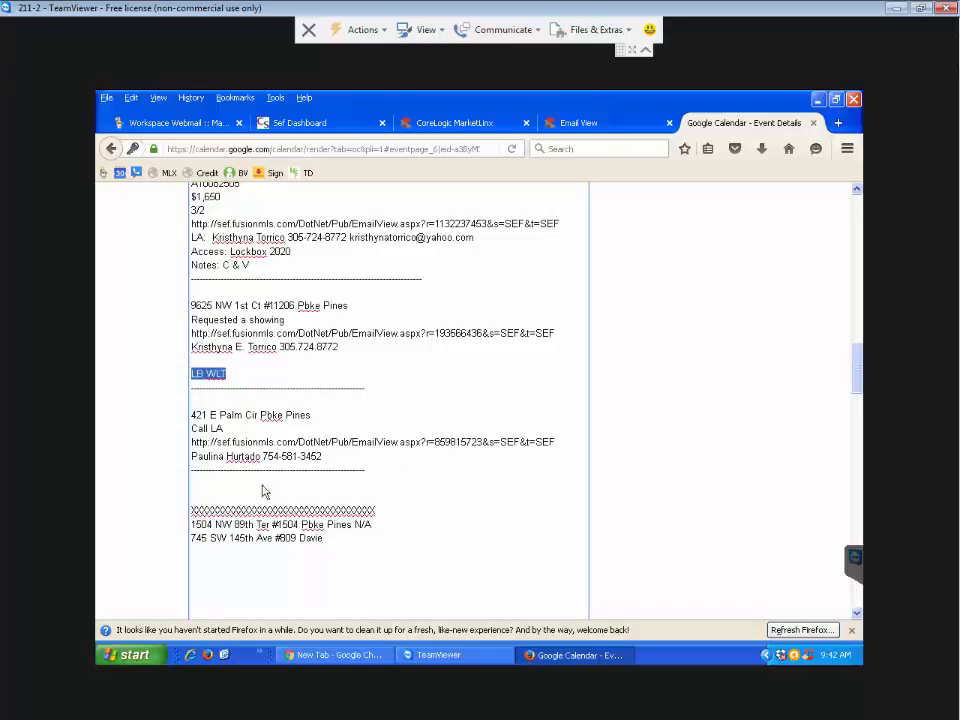
{"action": "left_click", "coordinate": [195, 413]}
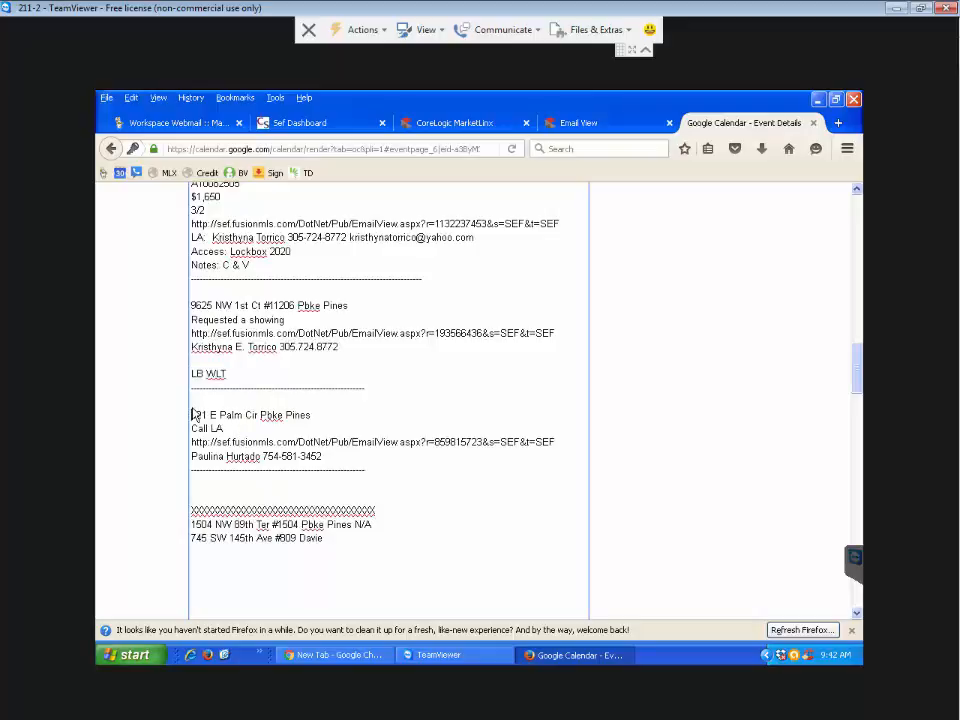
{"action": "left_click_drag", "start_coordinate": [195, 413], "coordinate": [425, 481]}
{"action": "key", "text": "ctrl+c"}
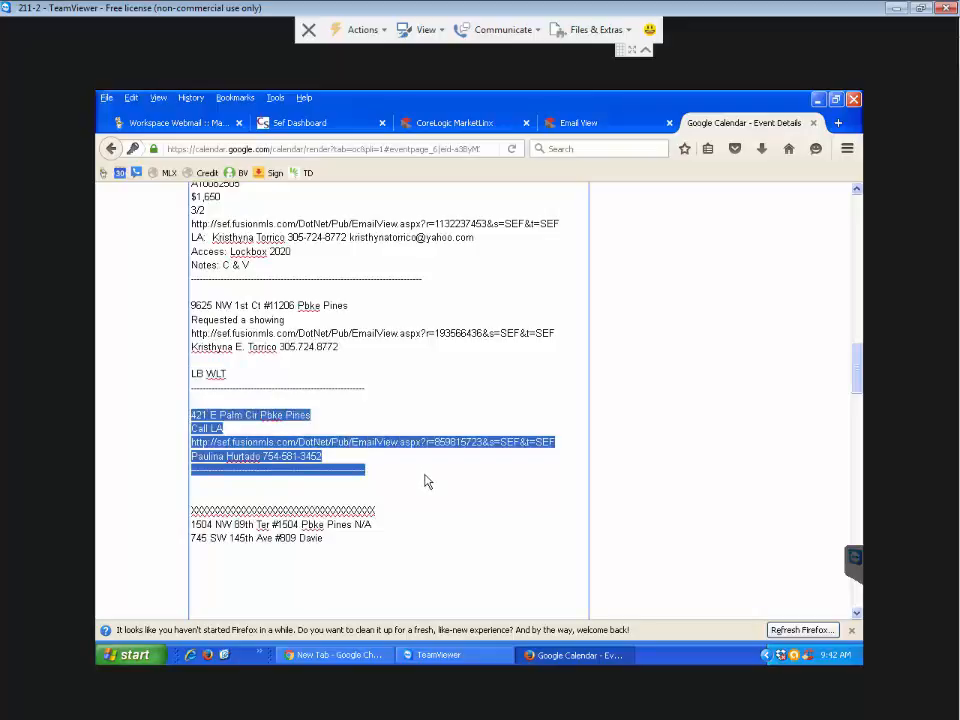
{"action": "key", "text": "Delete"}
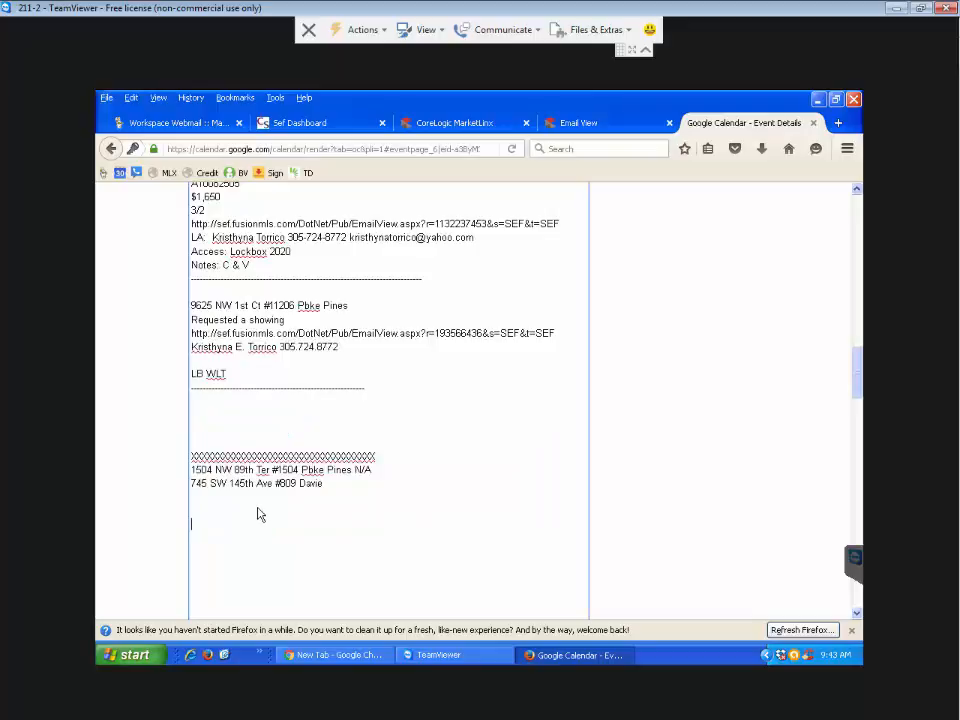
{"action": "key", "text": "ctrl+v"}
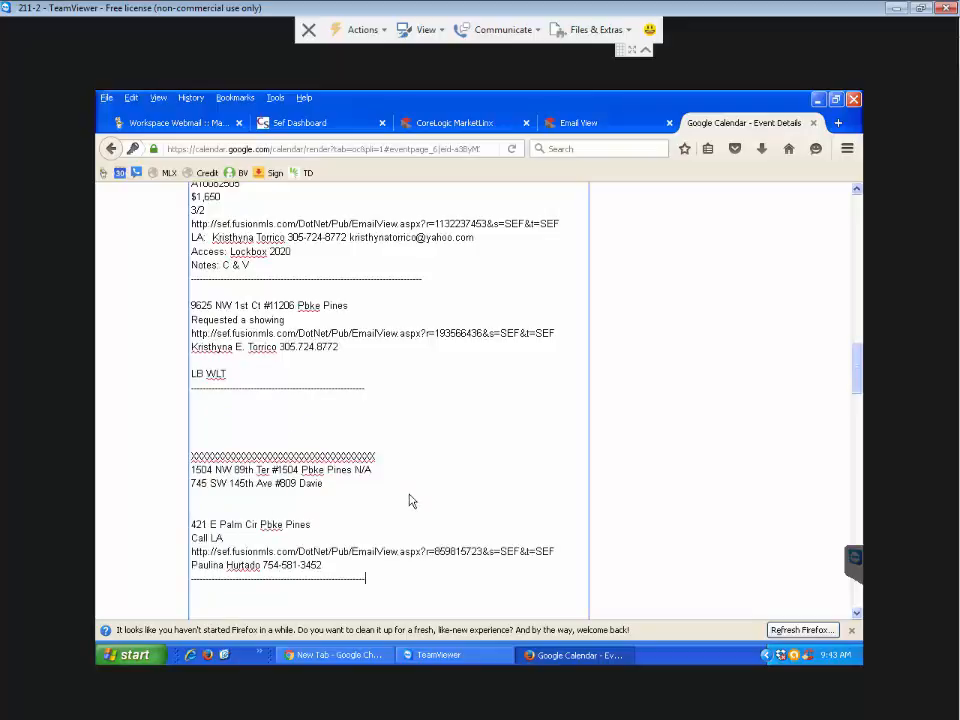
{"action": "scroll", "coordinate": [411, 494], "scroll_direction": "up", "scroll_amount": 1}
{"action": "scroll", "coordinate": [411, 494], "scroll_direction": "down", "scroll_amount": 2}
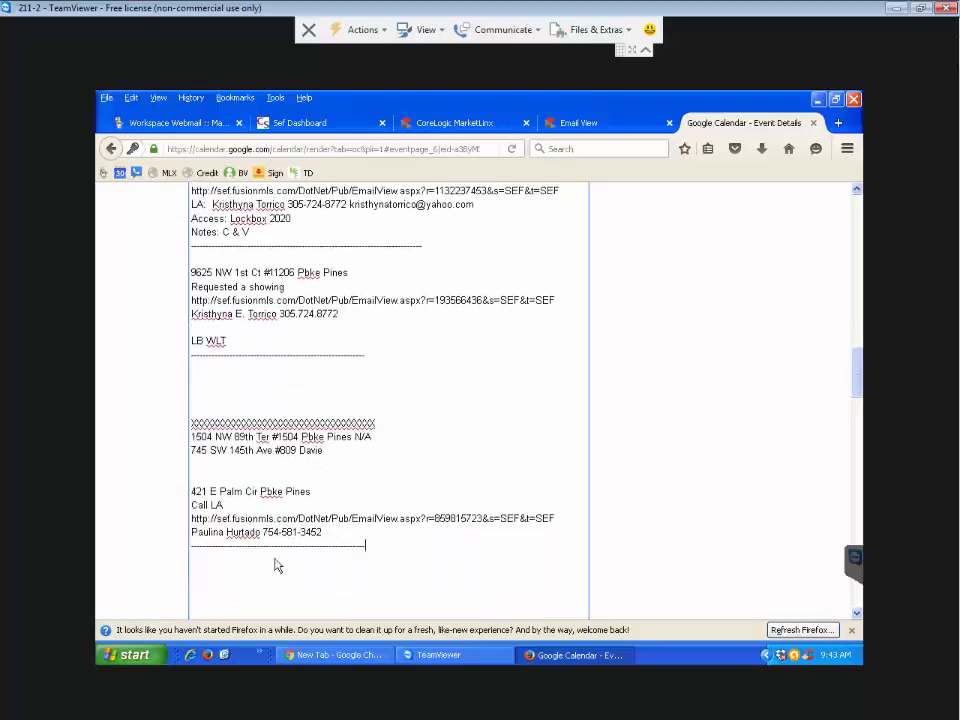
{"action": "left_click_drag", "start_coordinate": [312, 489], "coordinate": [184, 504]}
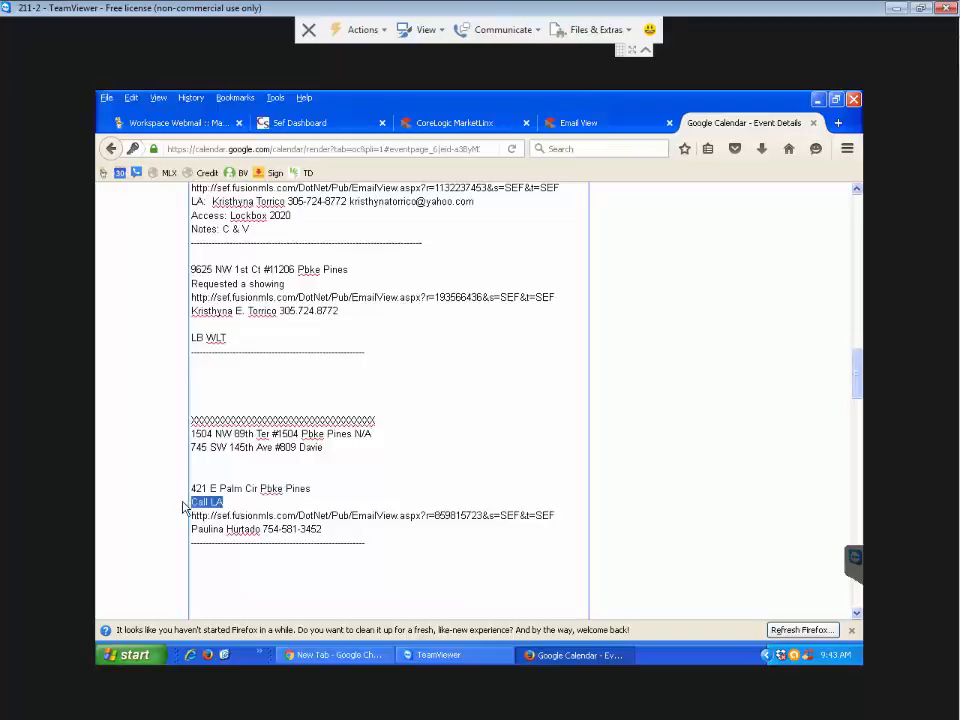
{"action": "left_click", "coordinate": [241, 501]}
{"action": "left_click", "coordinate": [364, 527]}
{"action": "scroll", "coordinate": [365, 474], "scroll_direction": "down", "scroll_amount": 1}
{"action": "scroll", "coordinate": [365, 480], "scroll_direction": "down", "scroll_amount": 1}
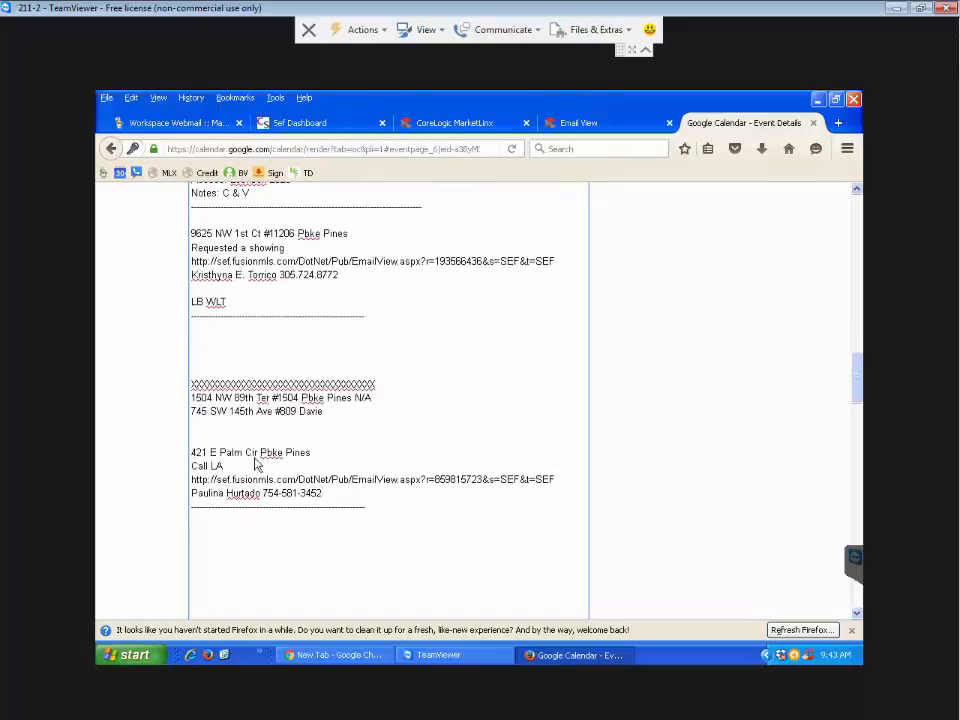
{"action": "left_click_drag", "start_coordinate": [226, 466], "coordinate": [191, 466]}
{"action": "scroll", "coordinate": [405, 462], "scroll_direction": "up", "scroll_amount": 6}
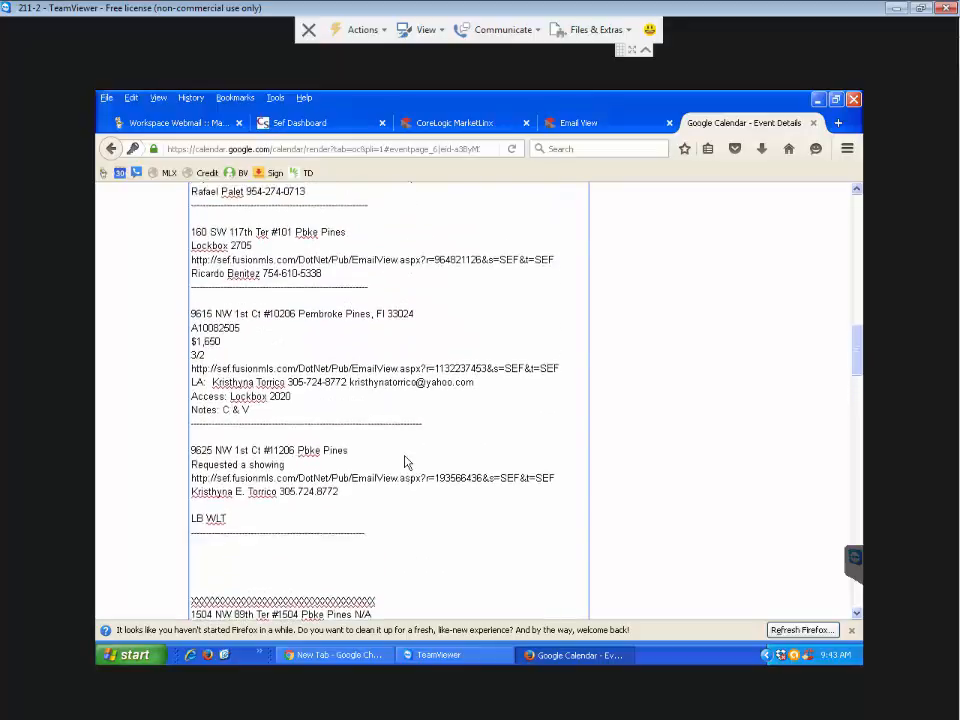
{"action": "scroll", "coordinate": [405, 462], "scroll_direction": "up", "scroll_amount": 10}
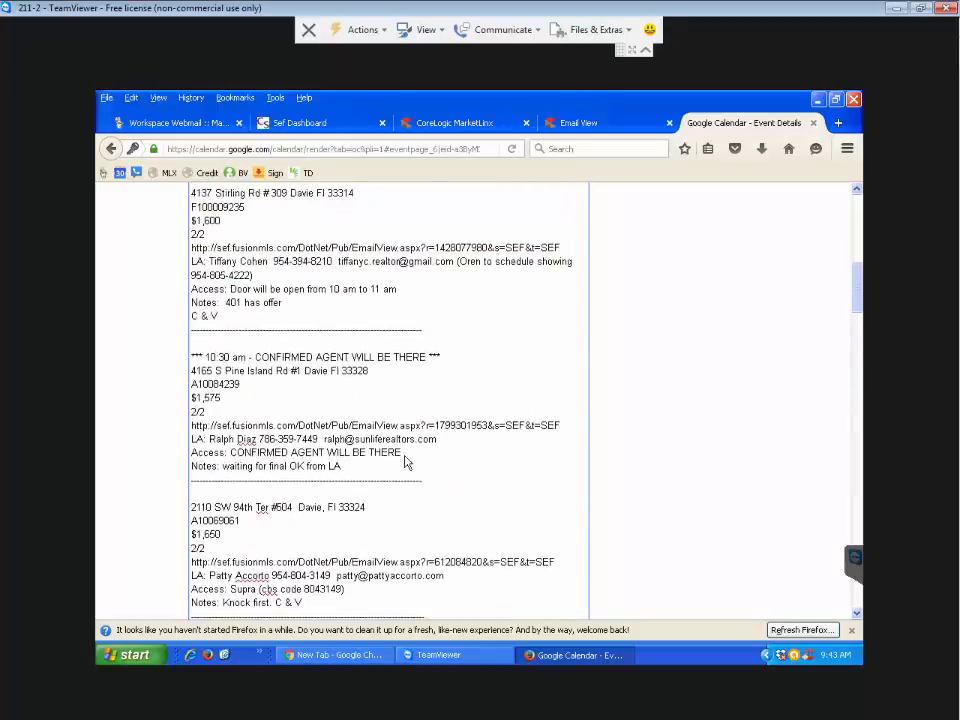
{"action": "scroll", "coordinate": [405, 462], "scroll_direction": "up", "scroll_amount": 6}
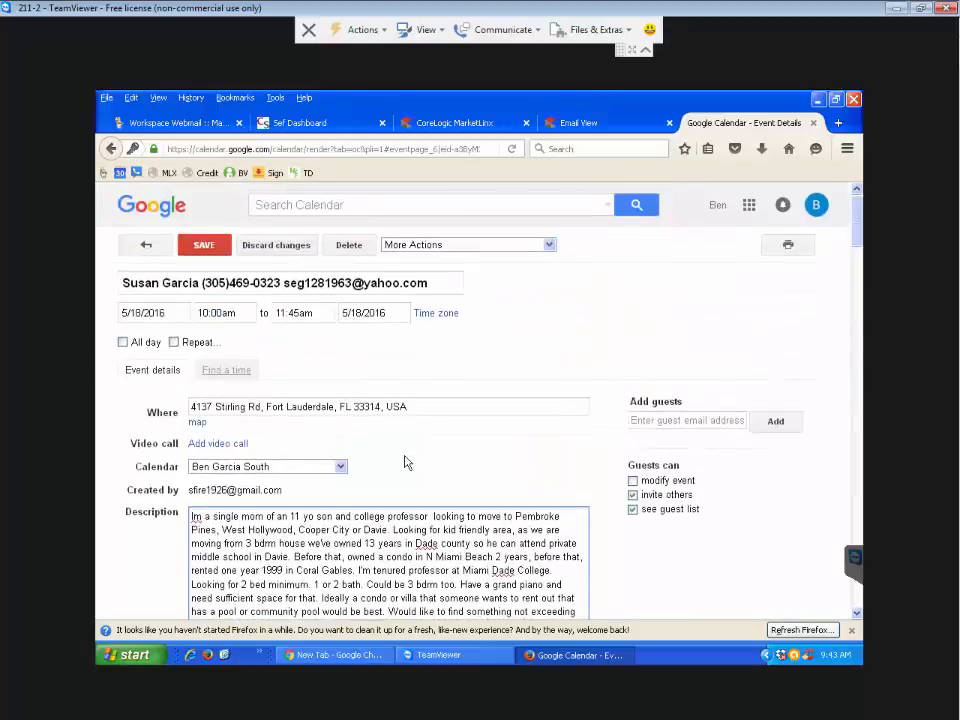